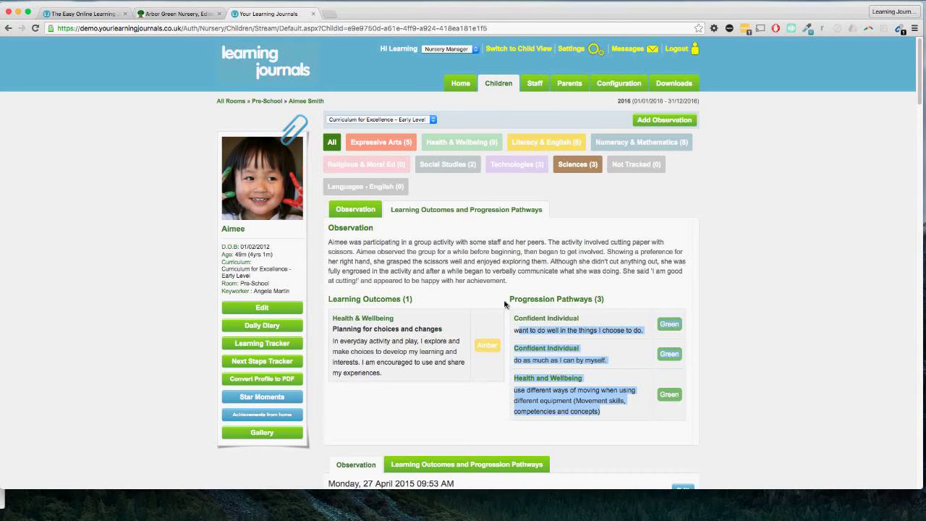
# Switch the first entry from its learning outcomes and progression pathways back to the observation details.
pyautogui.moveTo(507, 306); pyautogui.dragTo(598, 312)
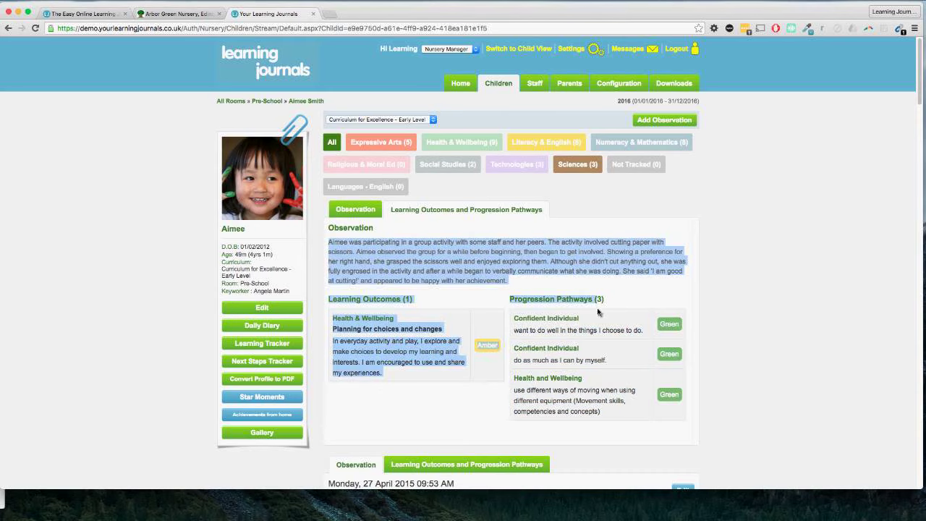
pyautogui.click(598, 258)
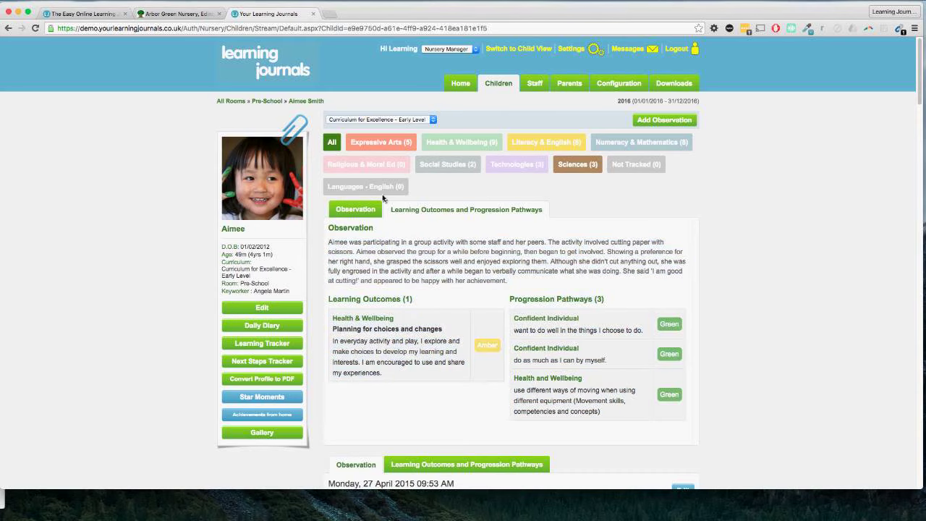
pyautogui.click(354, 211)
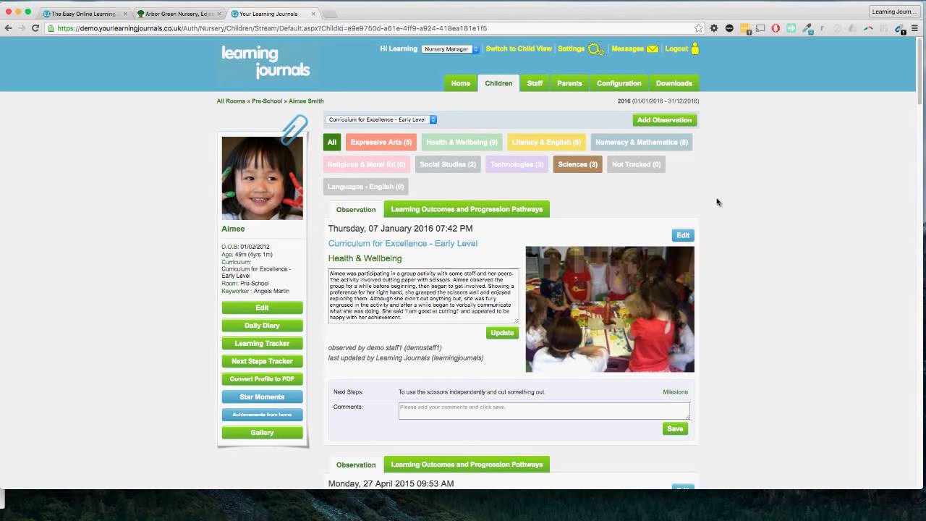
# Start a new observation for the child and set its learning outcome type to Numeracy & Mathematics.
pyautogui.click(649, 121)
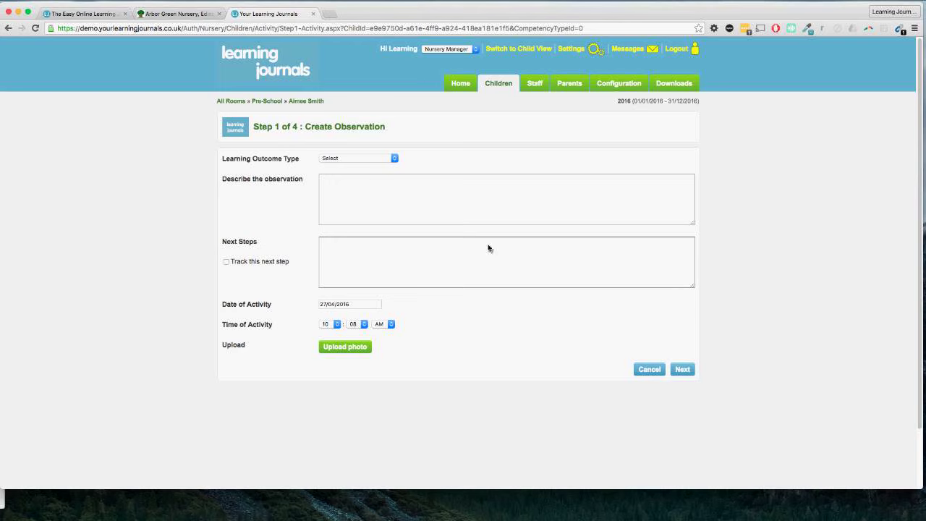
pyautogui.click(360, 159)
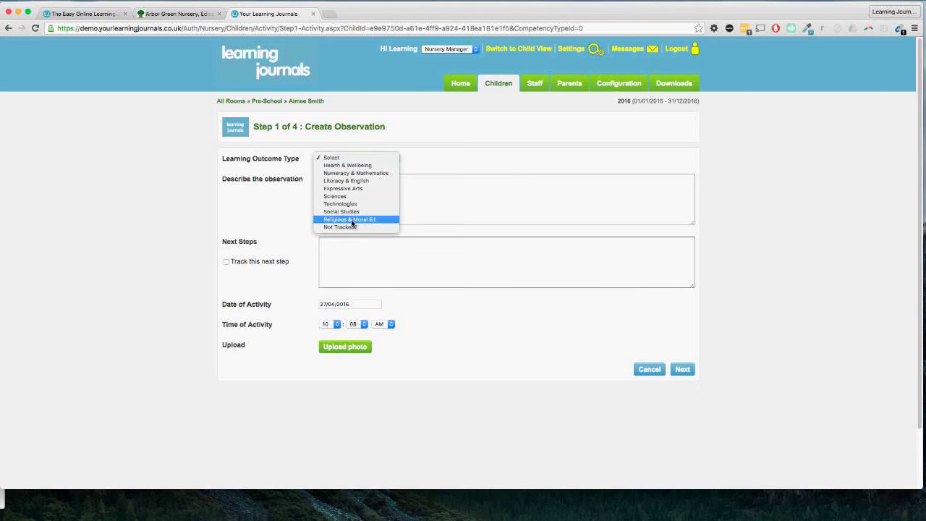
pyautogui.click(376, 176)
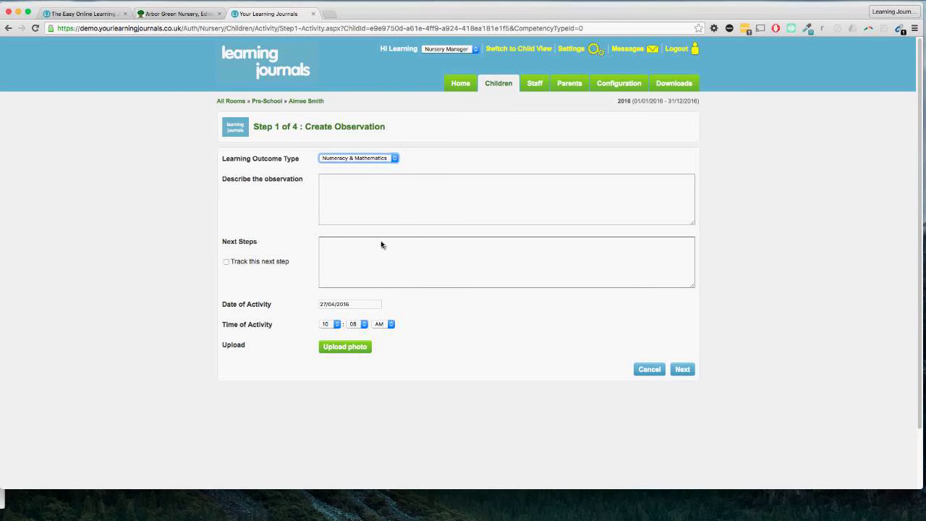
# Describe the observation in one sentence saying that the child was learning to count to 10.
pyautogui.click(227, 181)
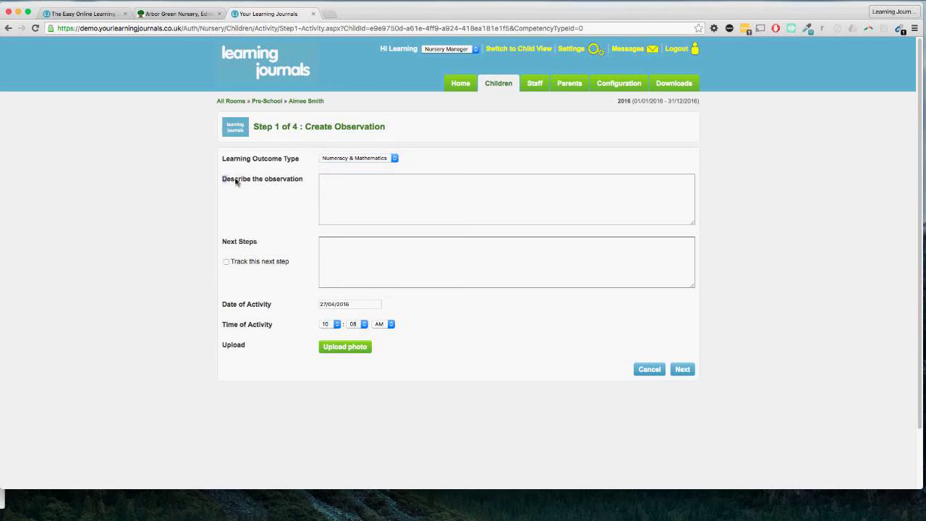
pyautogui.click(337, 190)
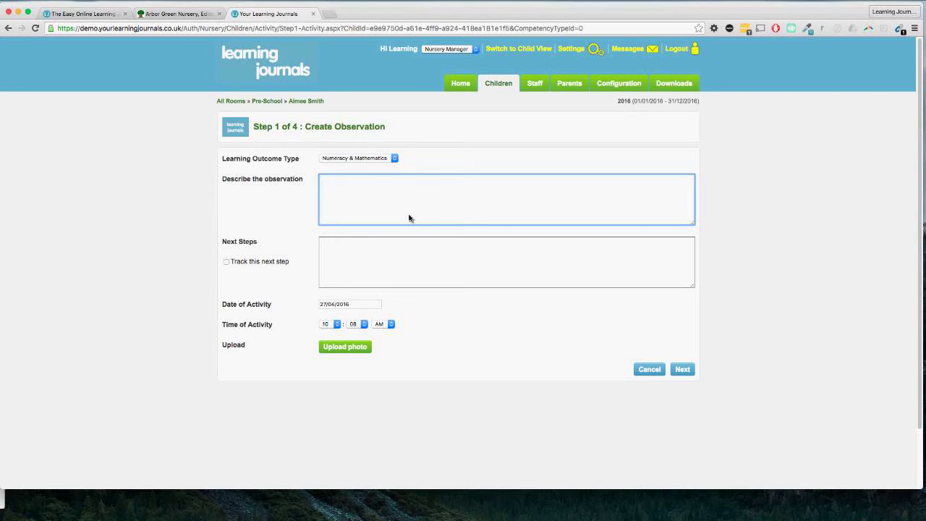
pyautogui.write('Aimee was learning to count to 10.')
pyautogui.click(413, 263)
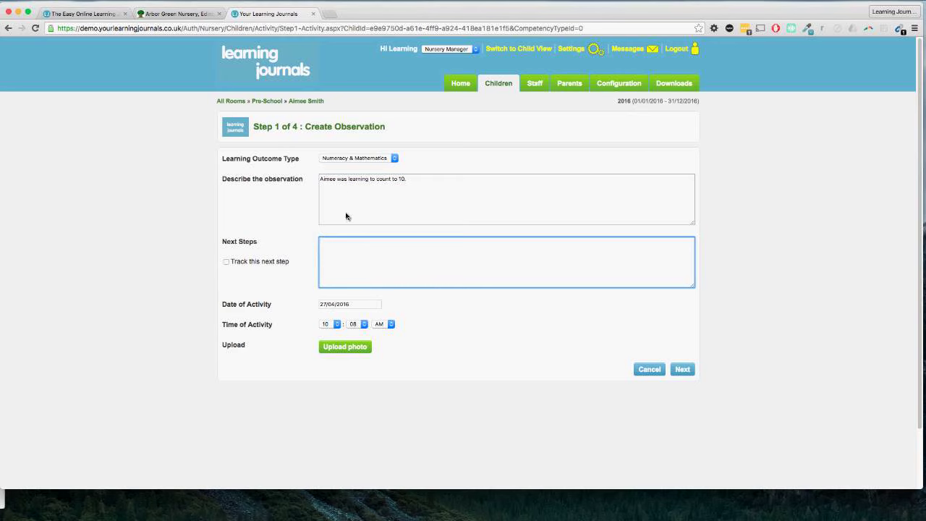
pyautogui.click(352, 186)
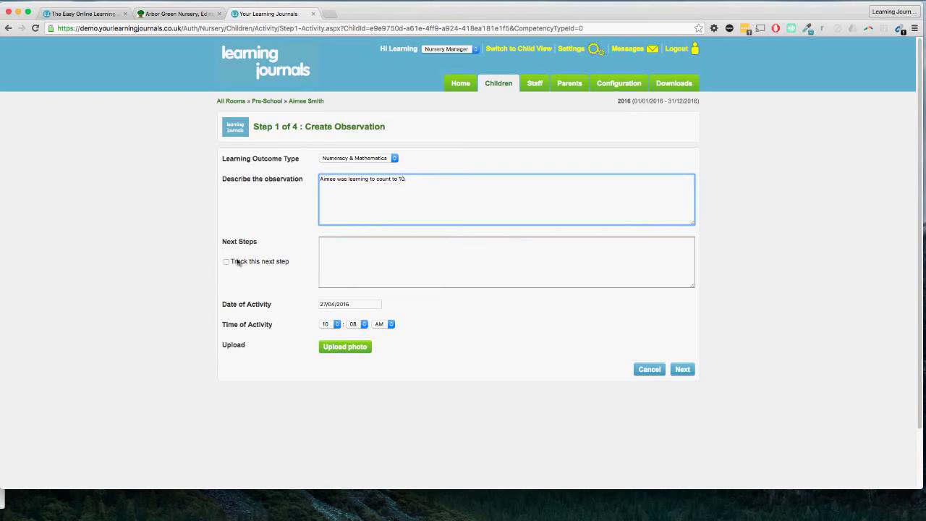
pyautogui.moveTo(231, 262); pyautogui.dragTo(286, 267)
pyautogui.click(290, 267)
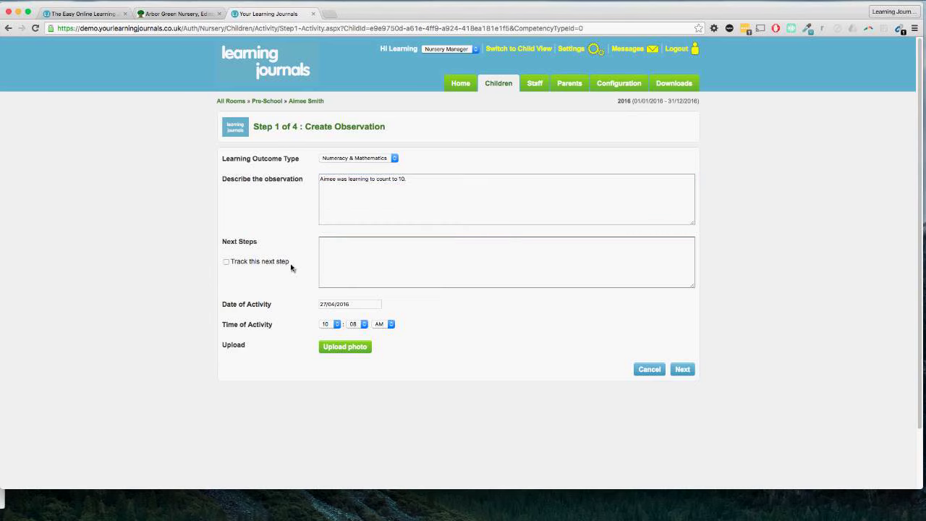
pyautogui.click(363, 307)
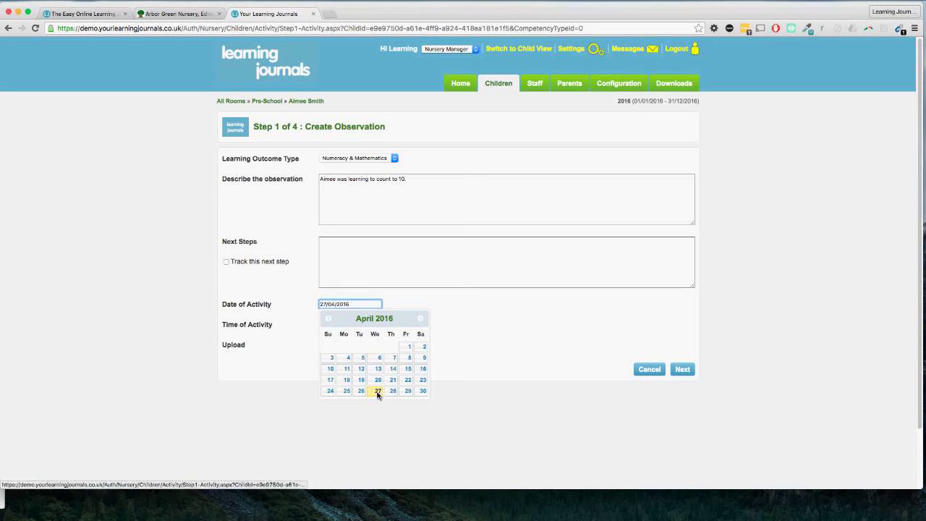
pyautogui.click(510, 347)
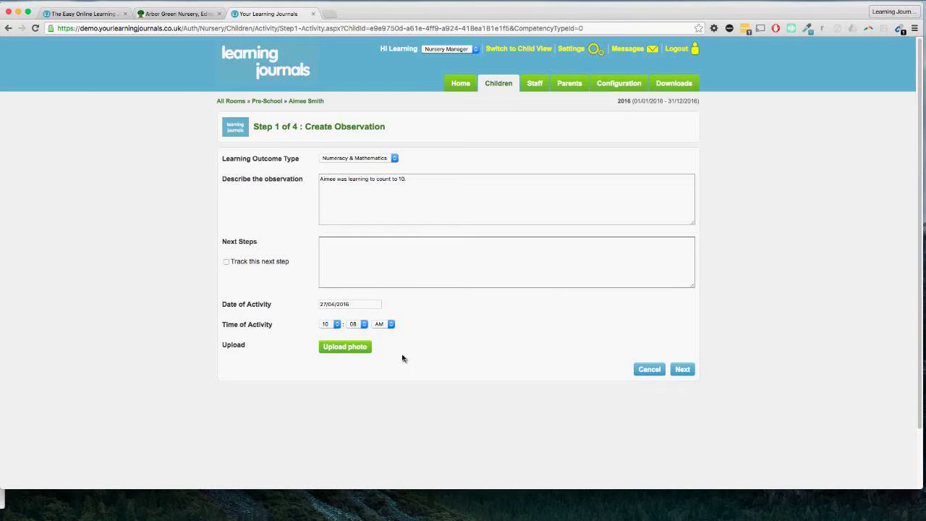
# Upload counting.png from the Desktop as the observation's photo, accepting the proposed crop.
pyautogui.click(362, 347)
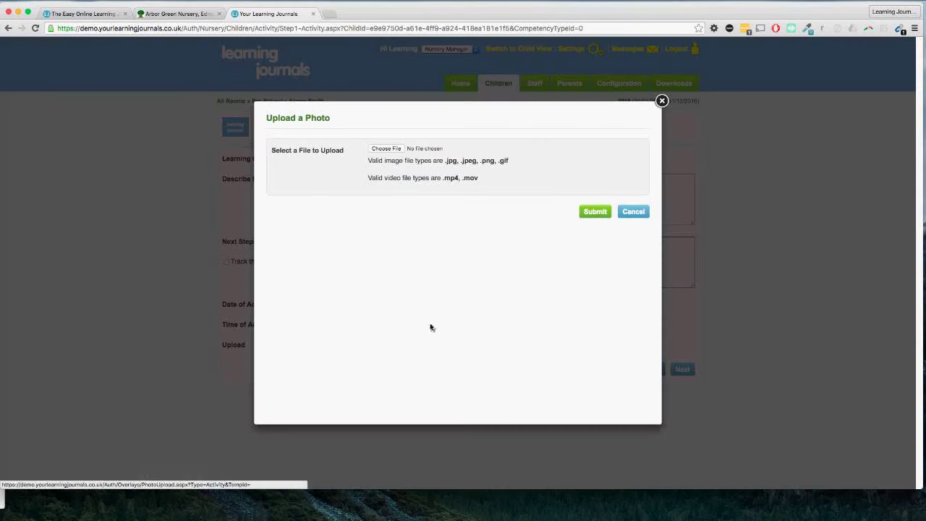
pyautogui.click(400, 151)
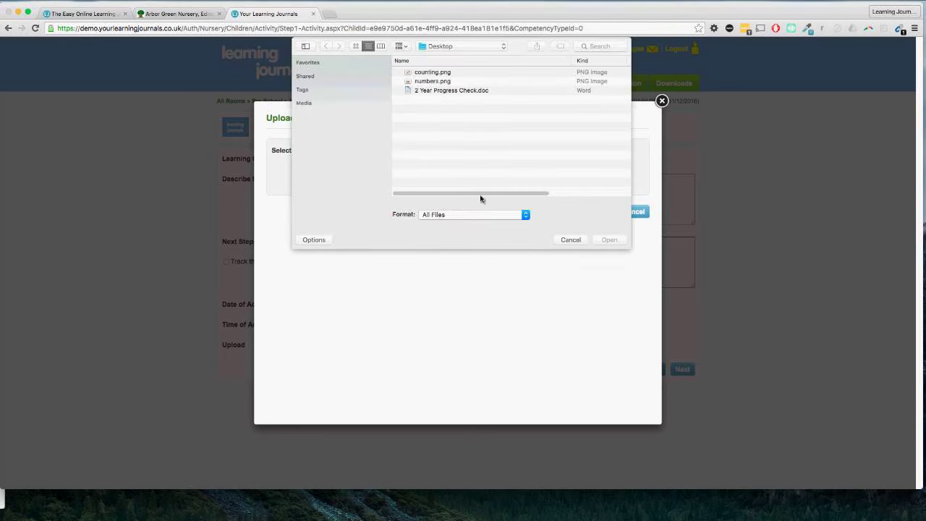
pyautogui.doubleClick(425, 72)
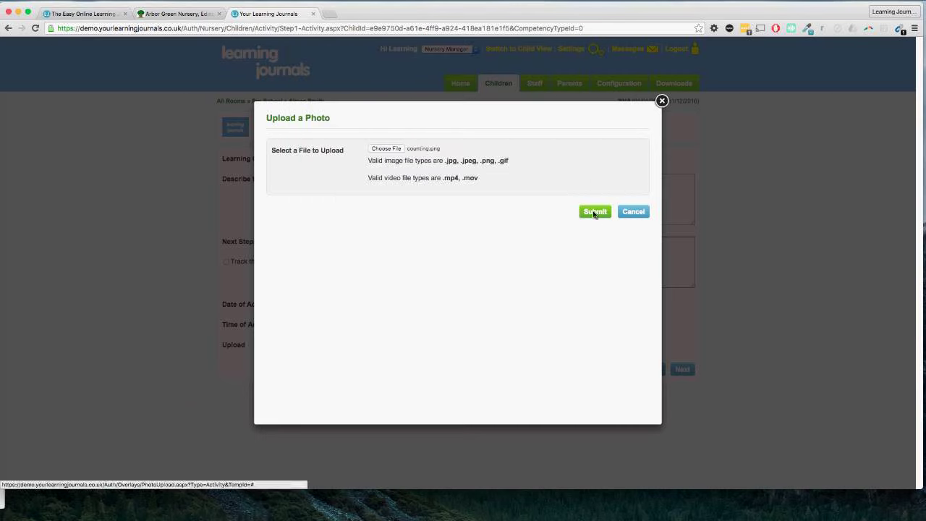
pyautogui.click(593, 212)
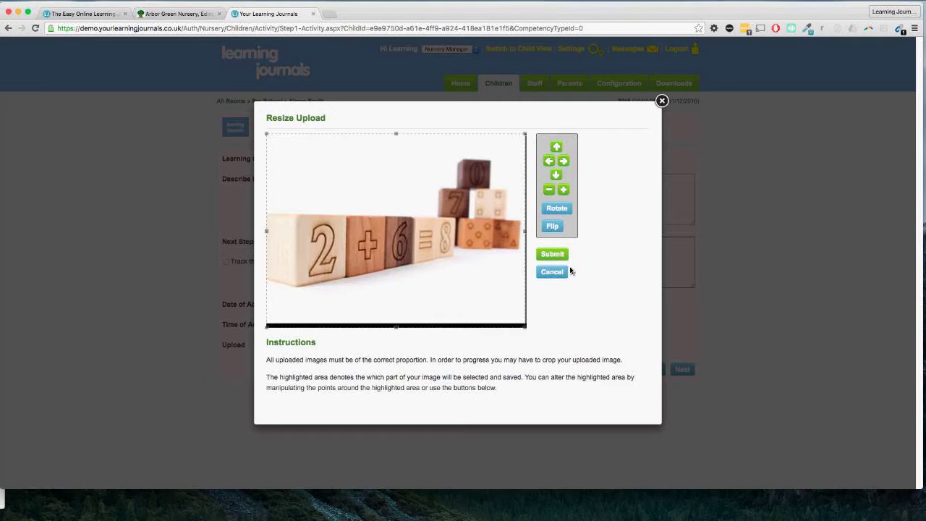
pyautogui.click(558, 256)
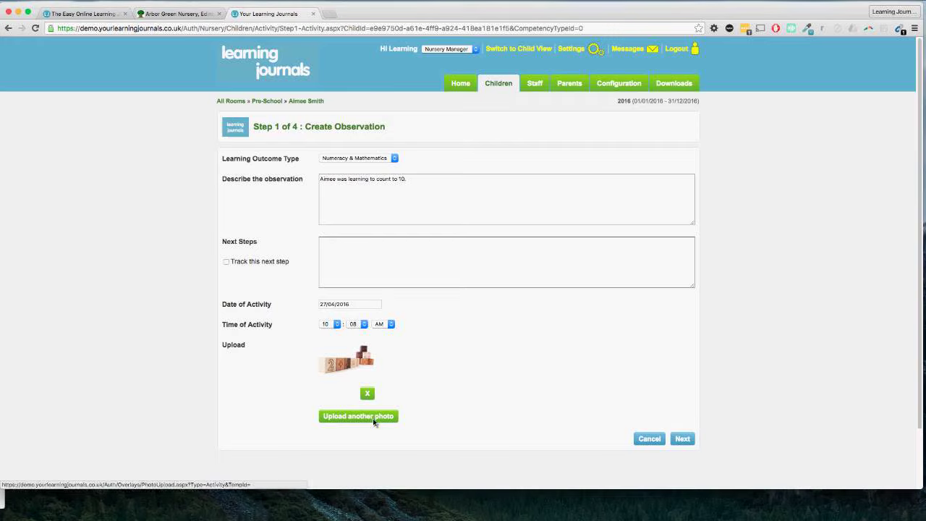
# Upload numbers.png as a second photo with its proposed crop, and continue to the learning outcomes step.
pyautogui.click(375, 418)
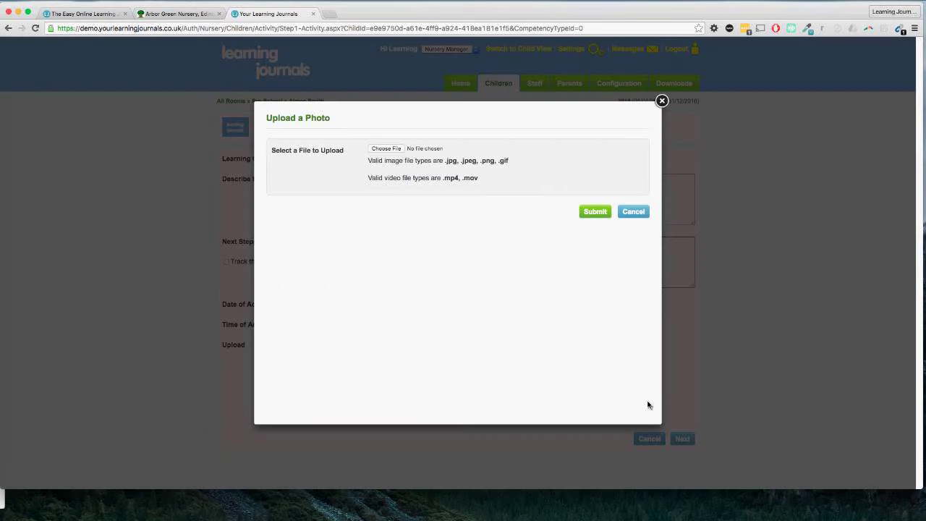
pyautogui.click(385, 149)
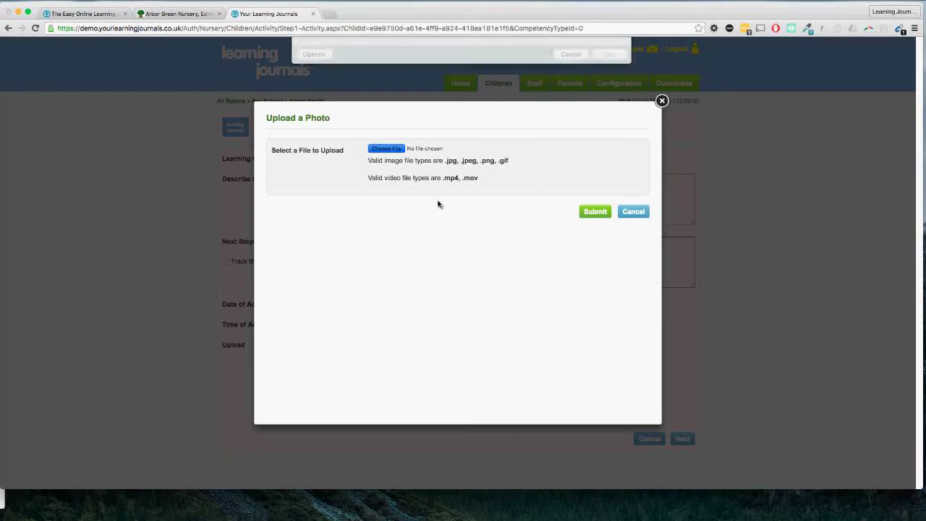
pyautogui.click(434, 72)
pyautogui.click(569, 229)
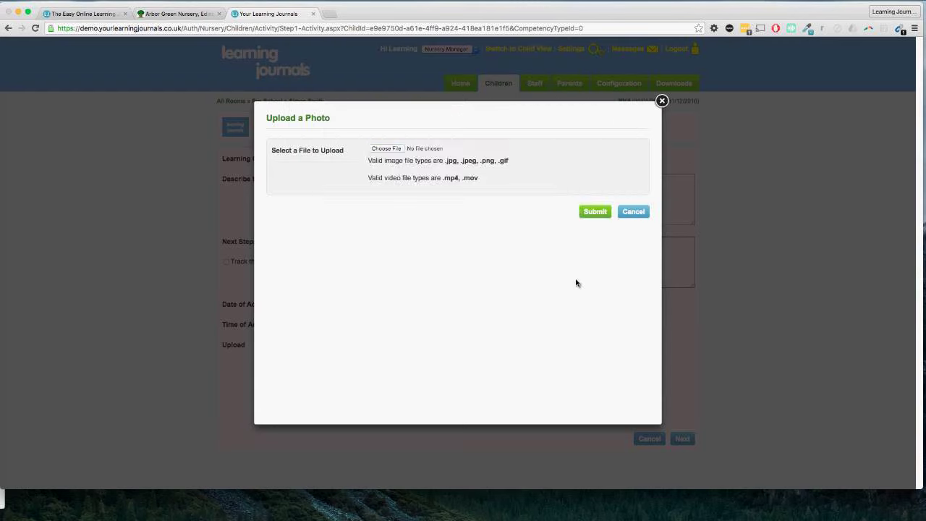
pyautogui.click(594, 211)
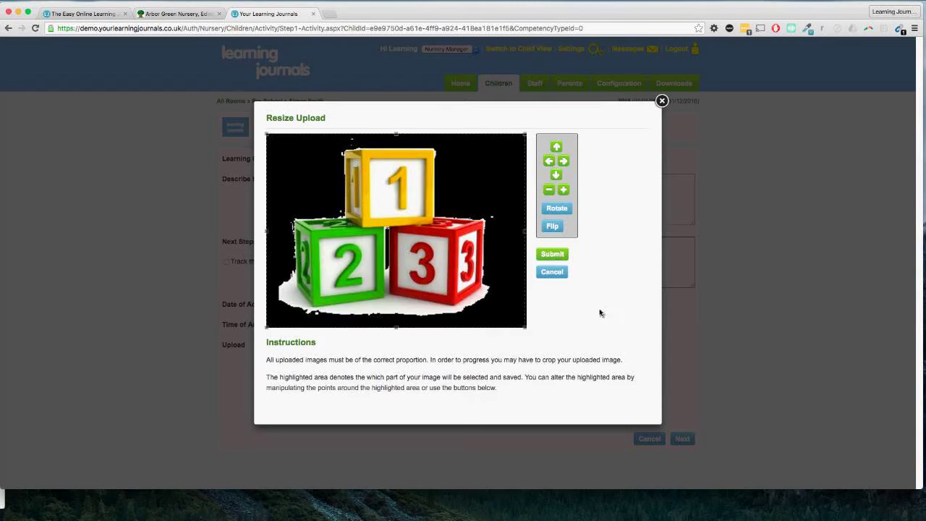
pyautogui.click(556, 258)
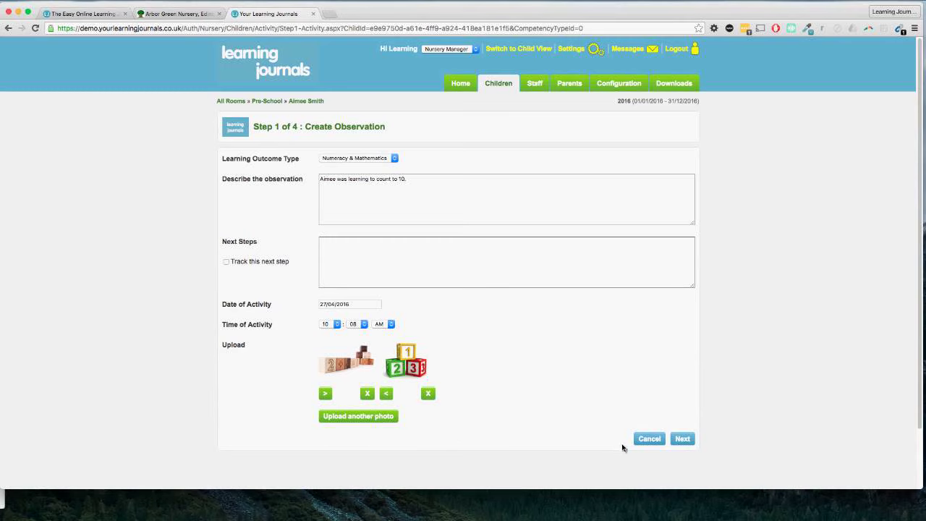
pyautogui.click(688, 440)
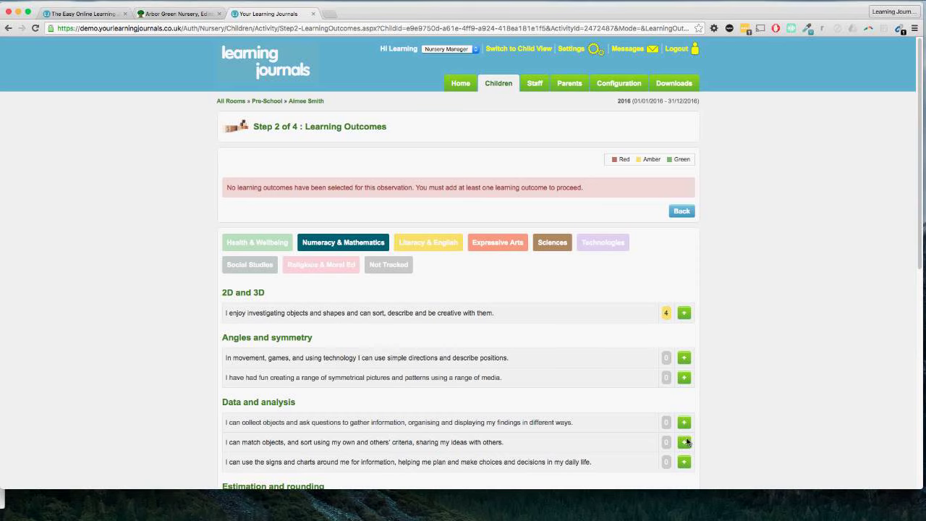
# Review the Numeracy & Mathematics learning outcomes and their tallies, from 2D and 3D down to Time.
pyautogui.scroll(-1, 474, 299)
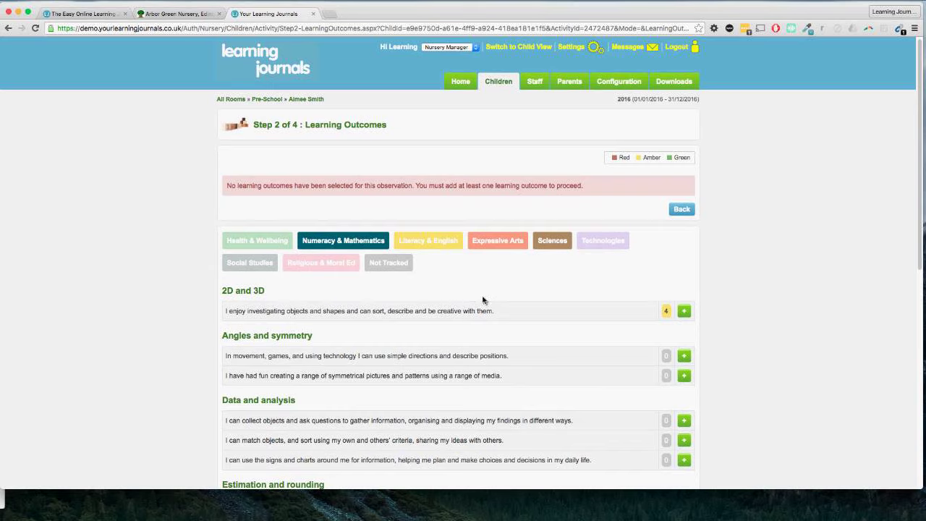
pyautogui.scroll(-2, 483, 300)
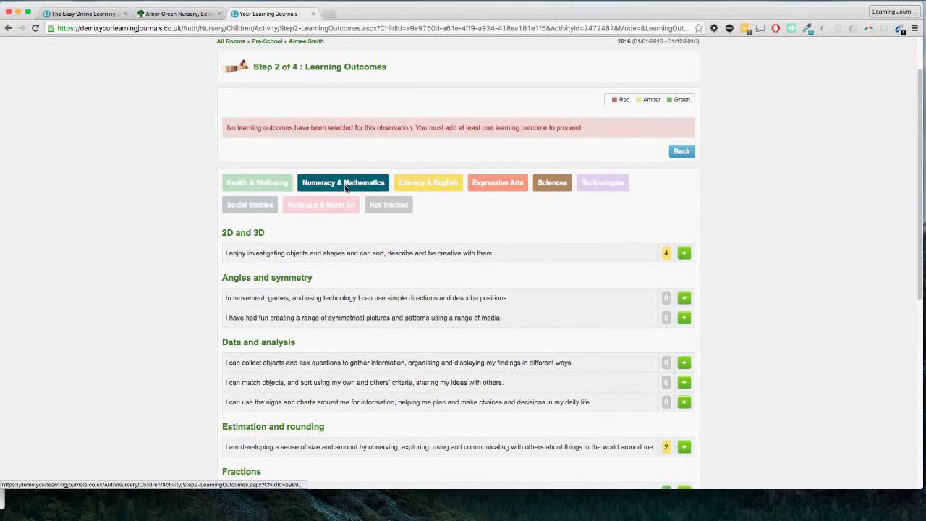
pyautogui.moveTo(227, 253); pyautogui.dragTo(483, 258)
pyautogui.scroll(-3, 431, 304)
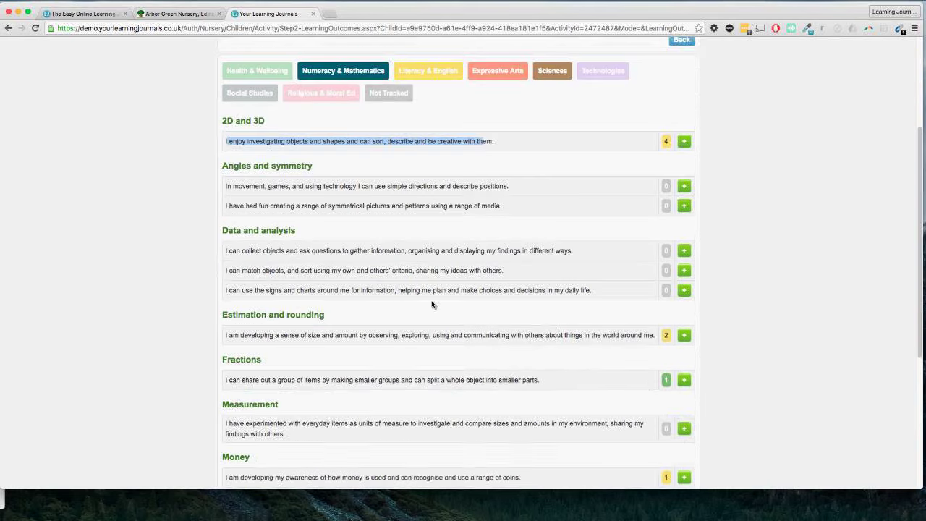
pyautogui.scroll(-1, 432, 303)
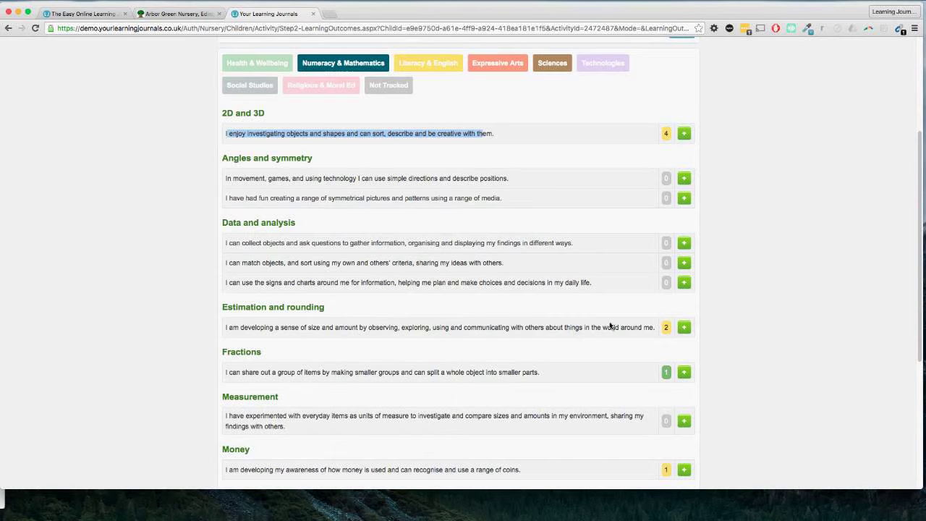
pyautogui.scroll(-1, 646, 333)
pyautogui.scroll(-2, 647, 335)
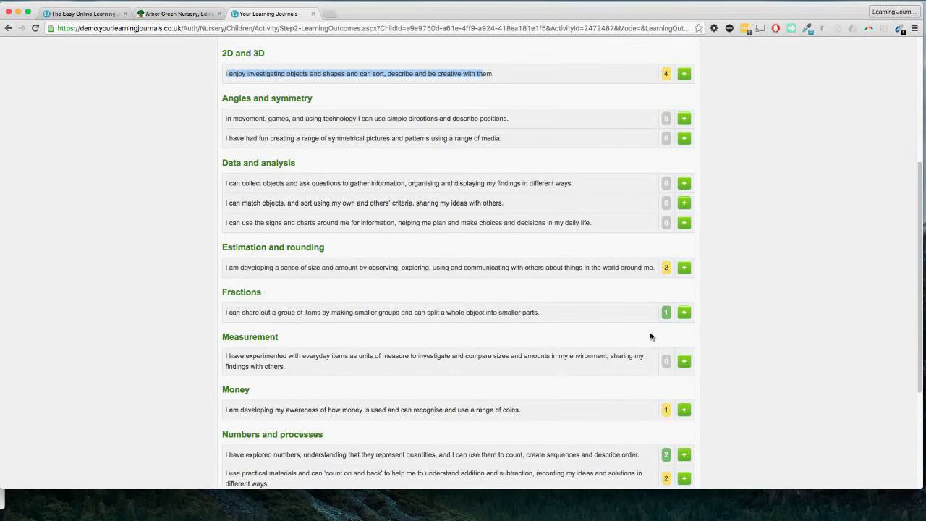
pyautogui.scroll(-1, 672, 344)
pyautogui.scroll(-2, 694, 350)
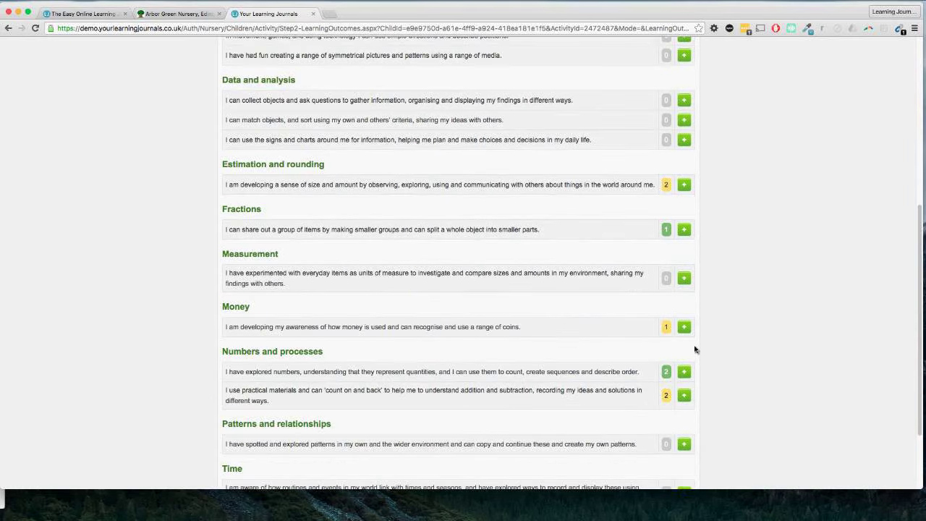
pyautogui.scroll(-1, 694, 350)
pyautogui.scroll(-3, 695, 349)
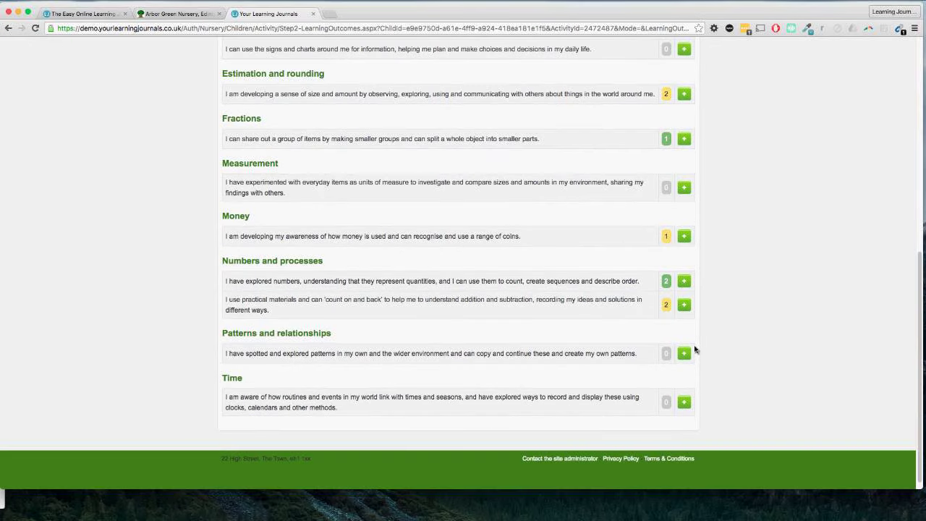
# Add the Patterns and relationships outcome about spotting, exploring, copying and creating patterns to the observation.
pyautogui.scroll(2, 694, 350)
pyautogui.scroll(1, 694, 350)
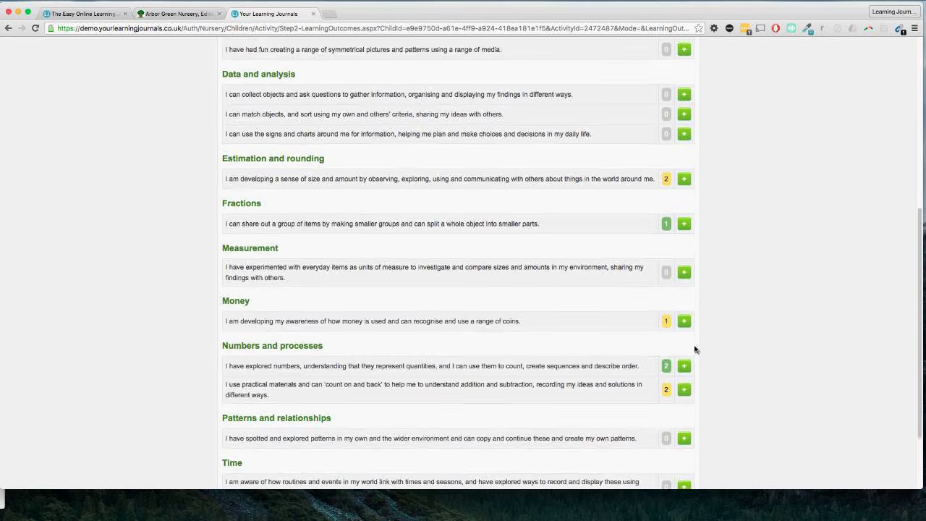
pyautogui.scroll(1, 694, 350)
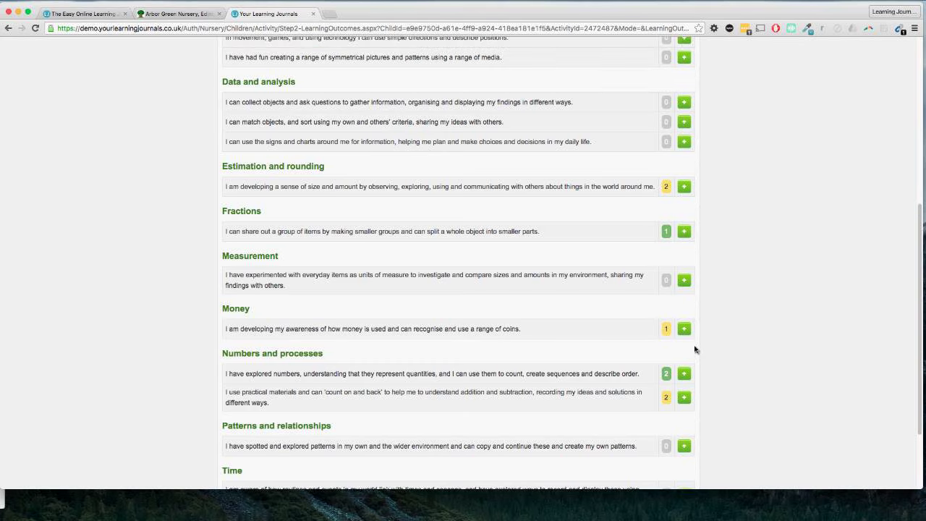
pyautogui.scroll(1, 694, 350)
pyautogui.scroll(-5, 676, 304)
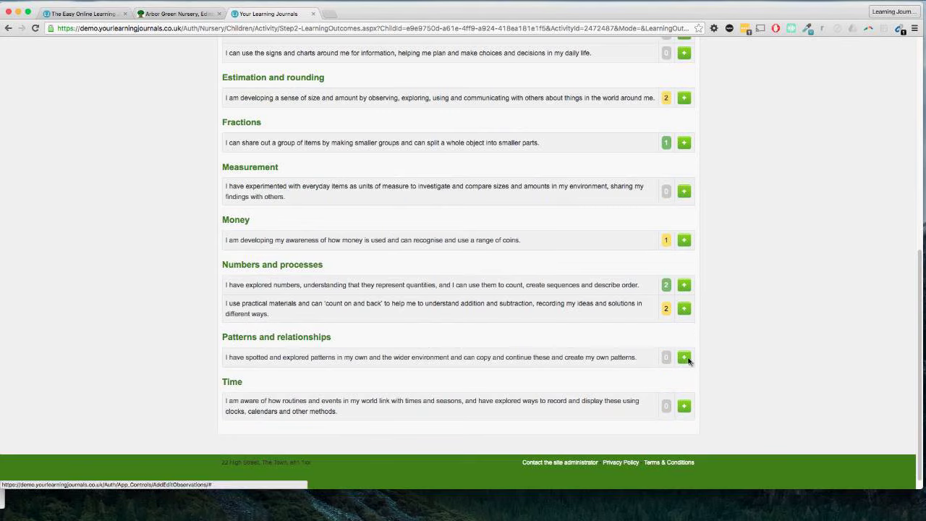
pyautogui.click(684, 358)
pyautogui.scroll(1, 691, 381)
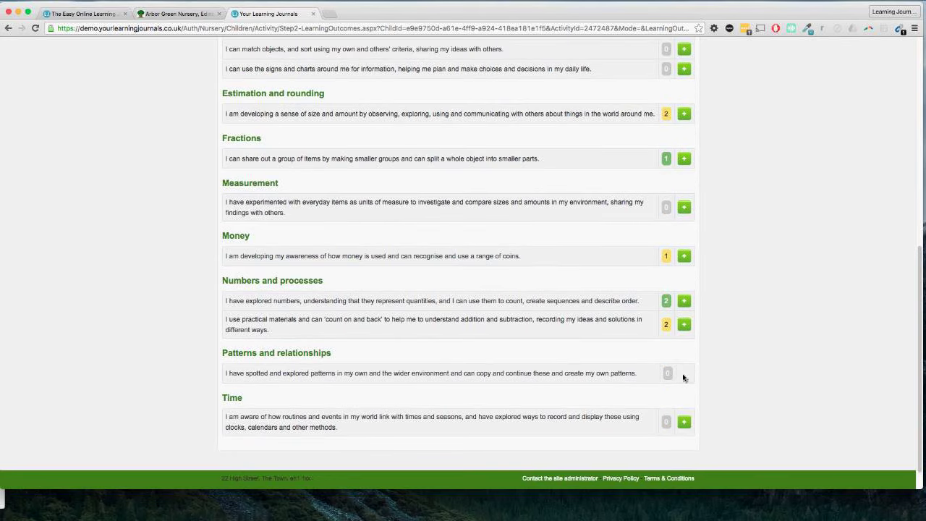
# Add the Social Studies outcomes about appreciating the wonder of nature and about describing and recording the weather to the observation.
pyautogui.scroll(1, 682, 377)
pyautogui.scroll(3, 682, 377)
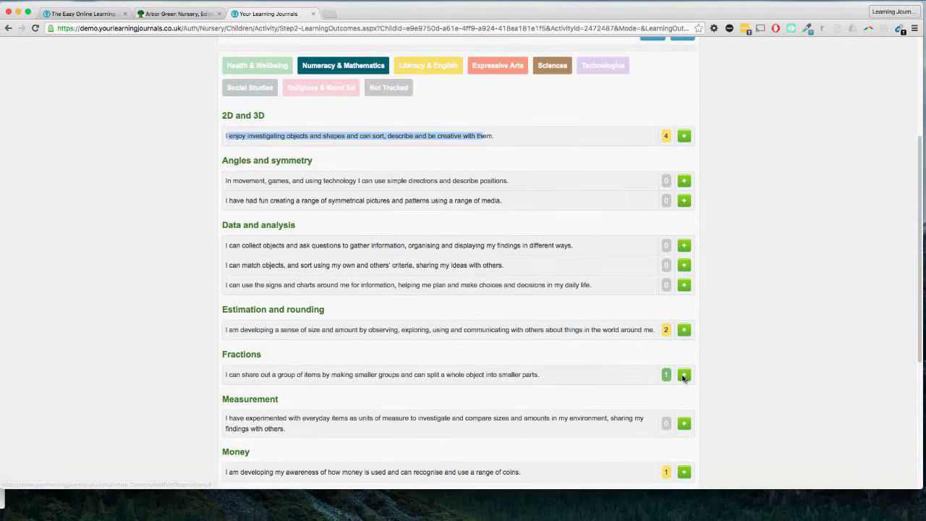
pyautogui.click(473, 235)
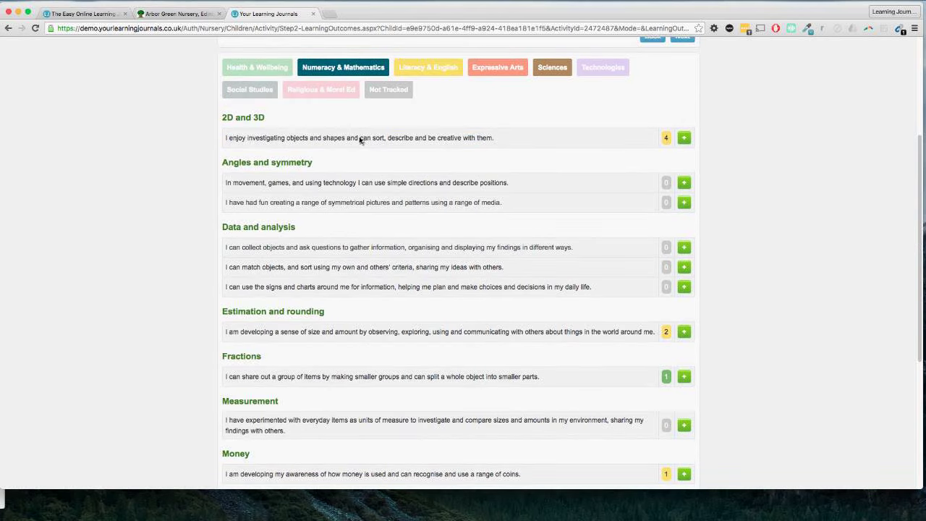
pyautogui.click(249, 90)
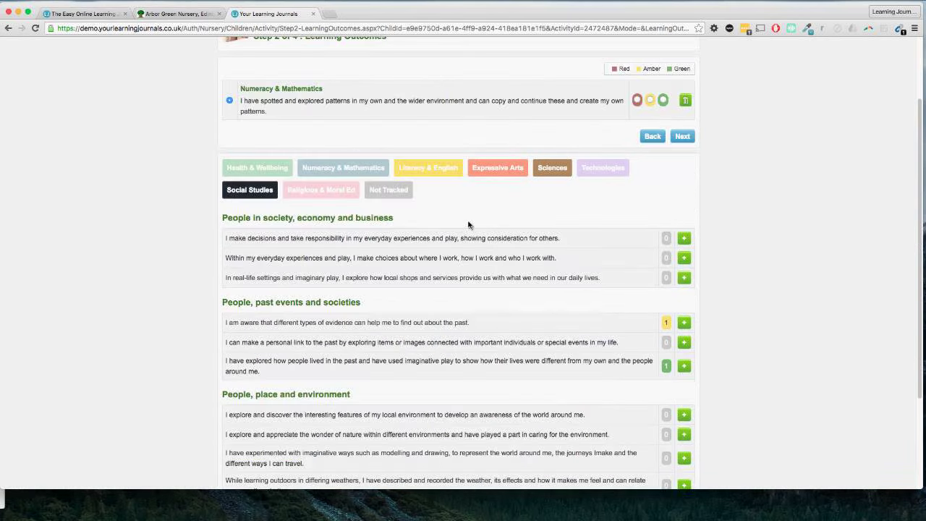
pyautogui.scroll(-3, 468, 225)
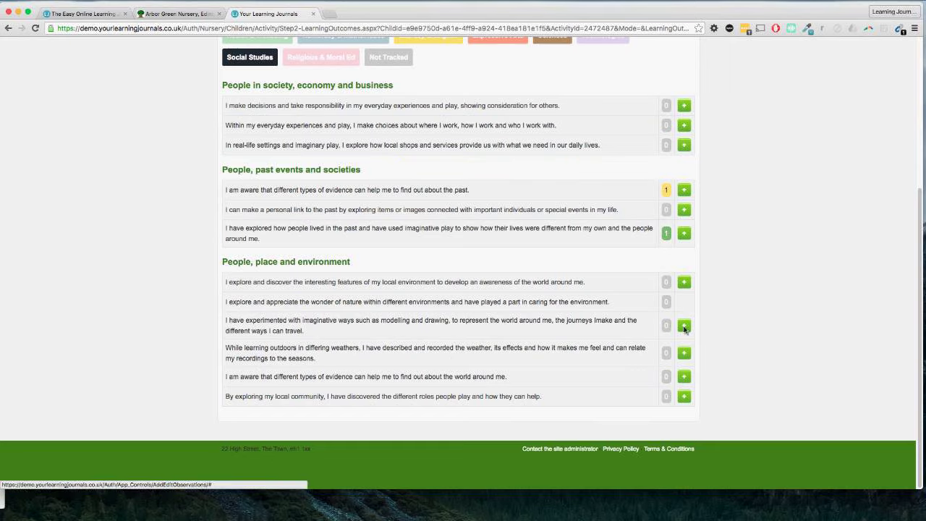
pyautogui.scroll(1, 686, 358)
pyautogui.scroll(1, 687, 389)
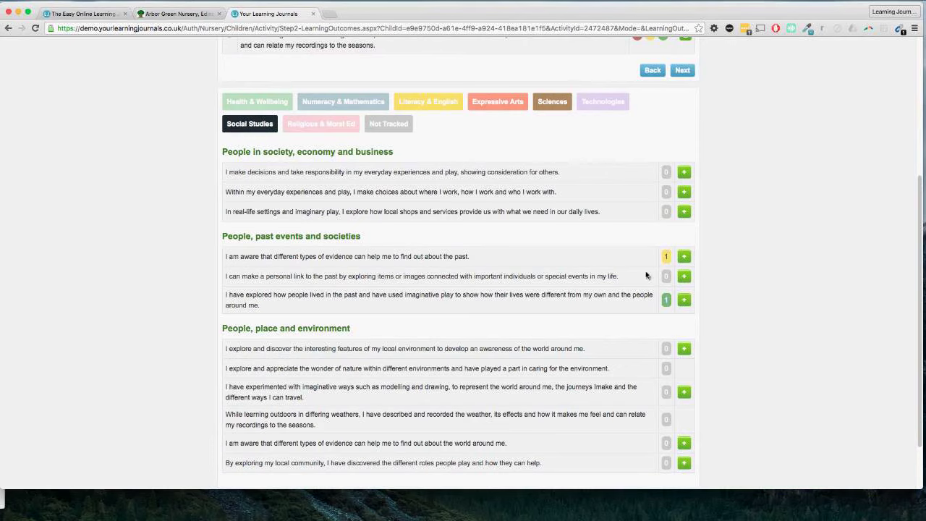
# Review the 2D and 3D outcome under Numeracy & Mathematics and the wording of the three outcomes selected for the observation.
pyautogui.moveTo(216, 258); pyautogui.dragTo(463, 262)
pyautogui.click(343, 102)
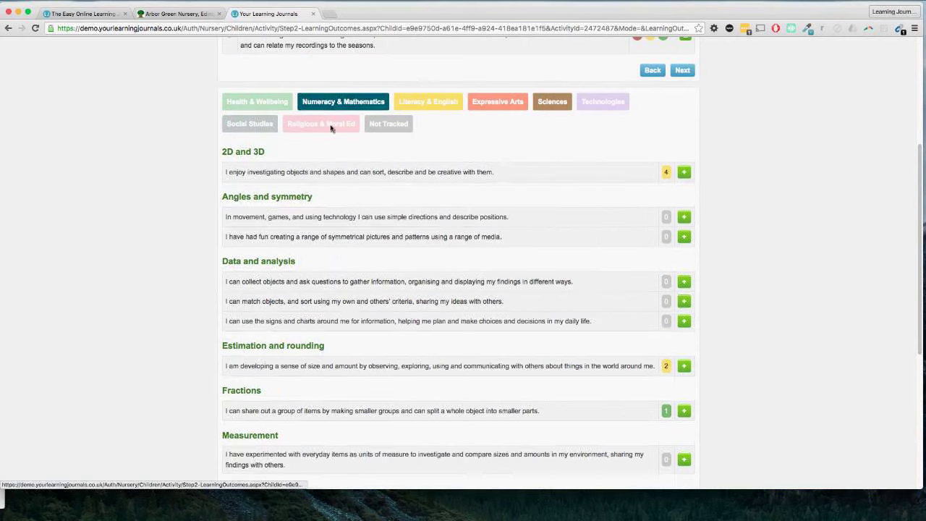
pyautogui.scroll(-1, 605, 295)
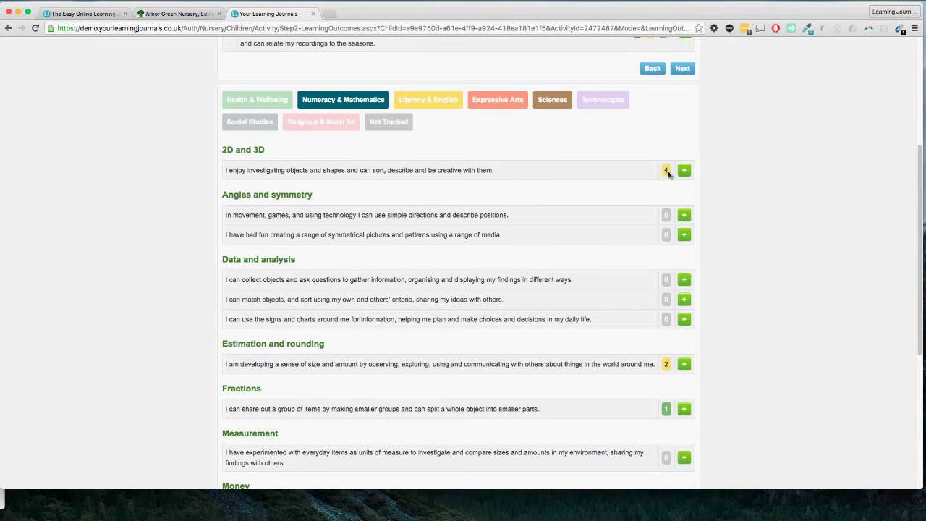
pyautogui.moveTo(226, 172); pyautogui.dragTo(494, 171)
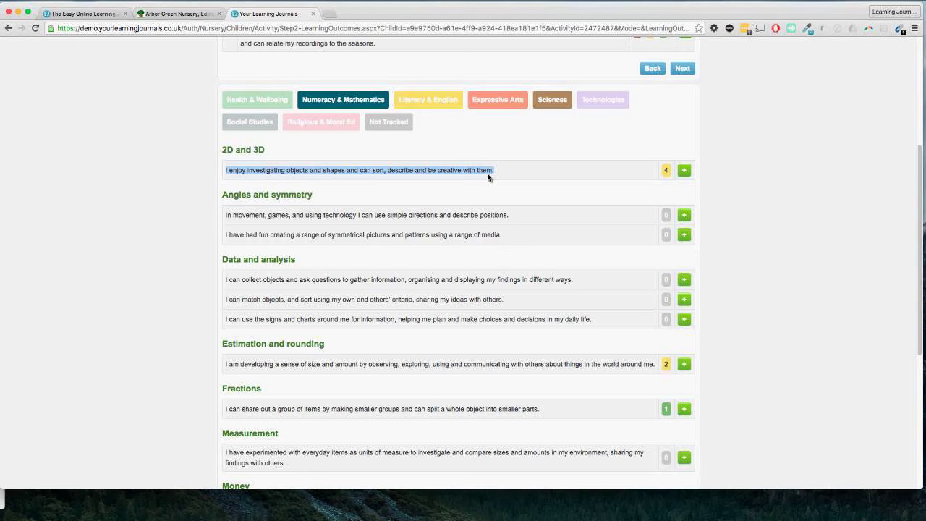
pyautogui.scroll(-1, 554, 219)
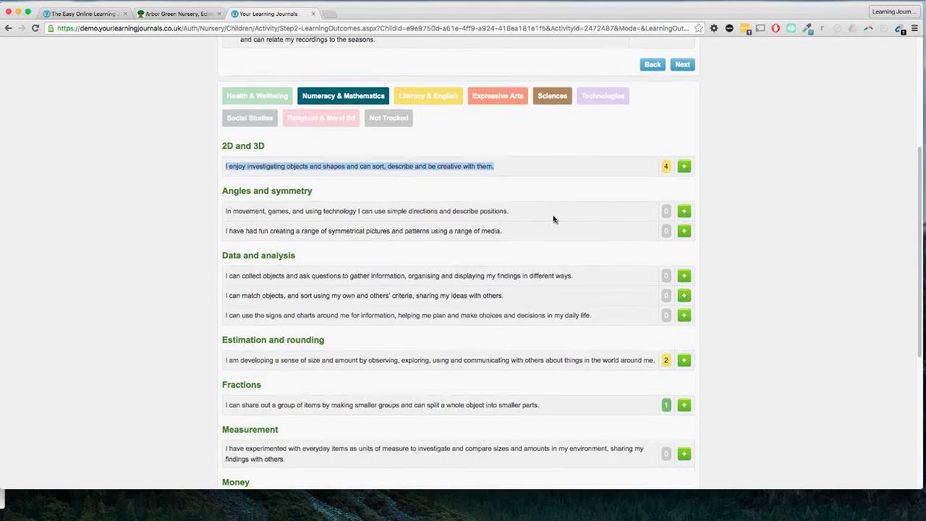
pyautogui.scroll(3, 571, 243)
pyautogui.scroll(3, 606, 307)
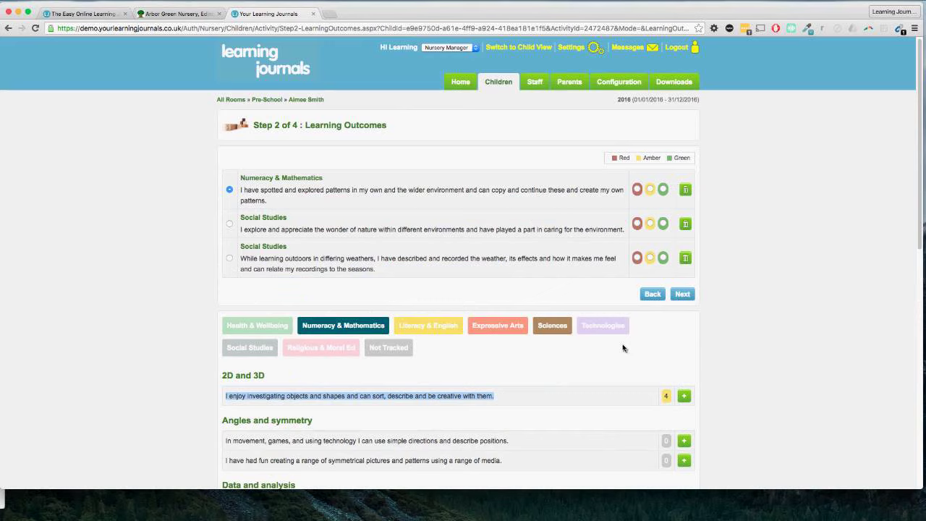
pyautogui.moveTo(241, 191); pyautogui.dragTo(269, 202)
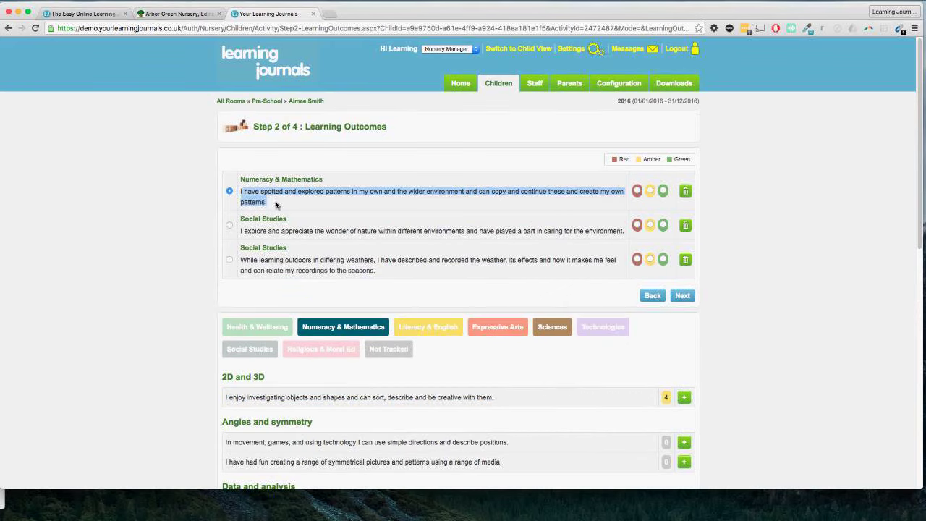
pyautogui.moveTo(242, 231); pyautogui.dragTo(544, 249)
pyautogui.moveTo(241, 260); pyautogui.dragTo(385, 275)
pyautogui.click(369, 281)
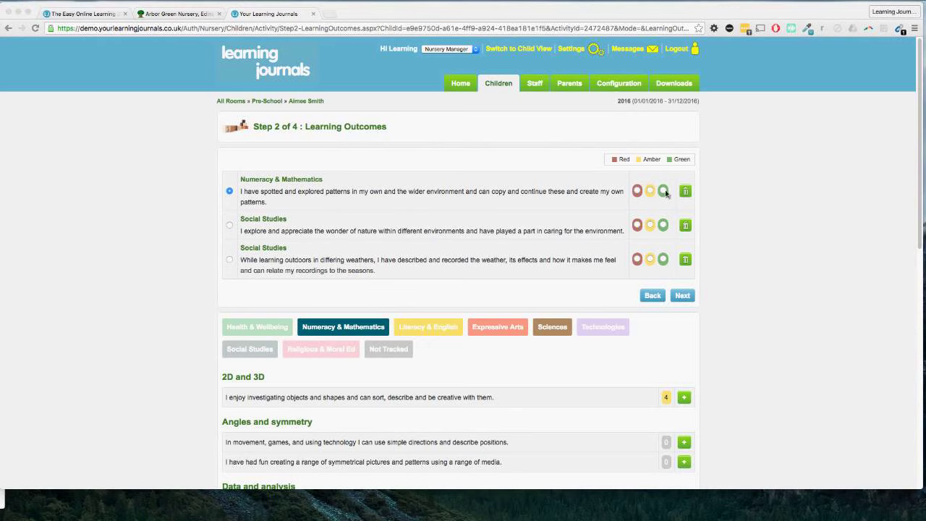
# Rate the patterns outcome Red, the nature outcome Amber and the weather outcome Green, and continue to the progression pathways.
pyautogui.click(638, 192)
pyautogui.click(637, 190)
pyautogui.click(649, 225)
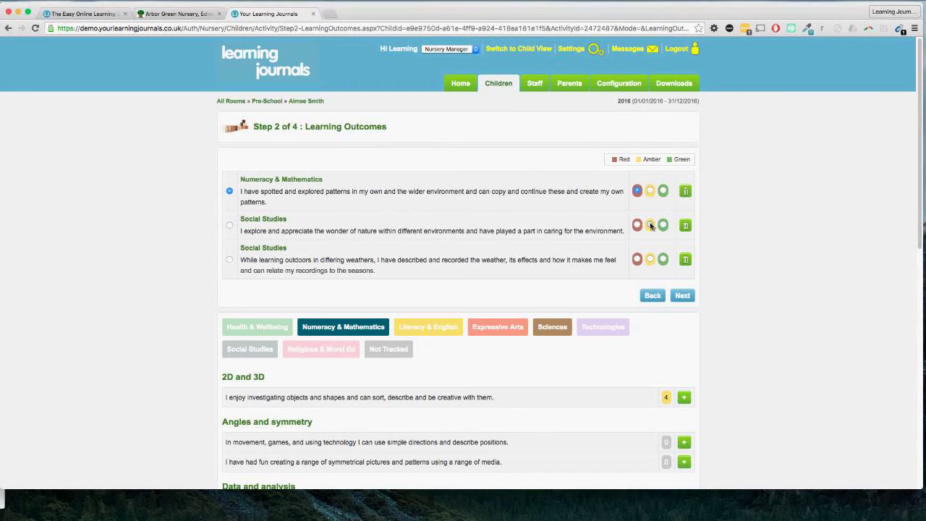
pyautogui.click(662, 259)
pyautogui.click(684, 297)
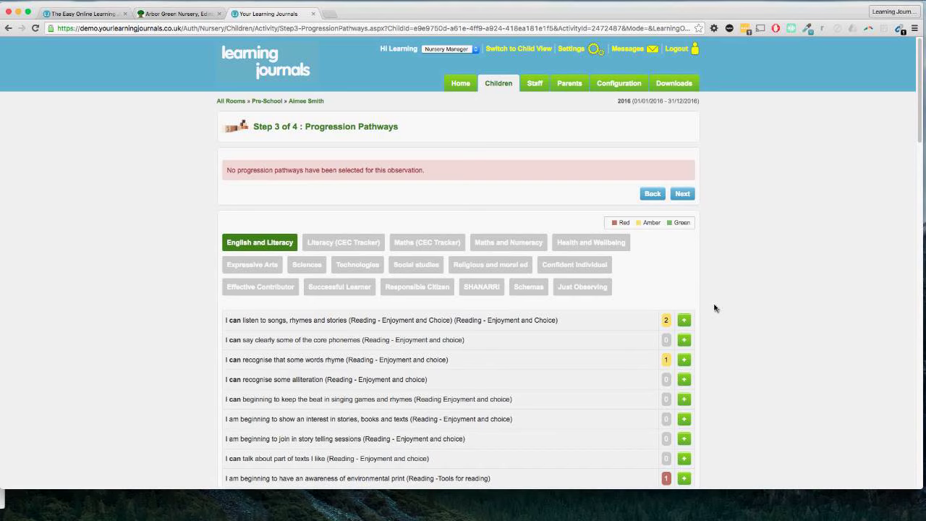
# Skip the progression pathways without selecting any and continue to the Publish Observation step.
pyautogui.scroll(-3, 713, 309)
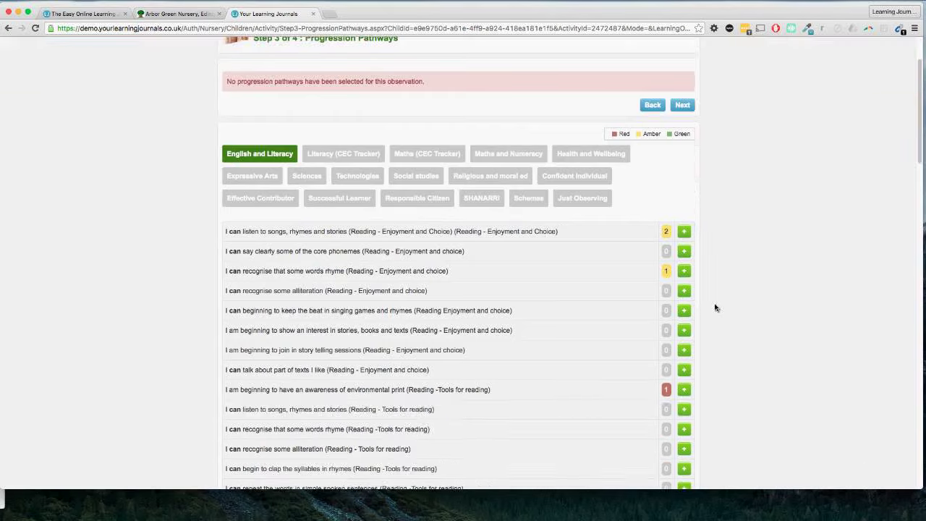
pyautogui.scroll(3, 714, 309)
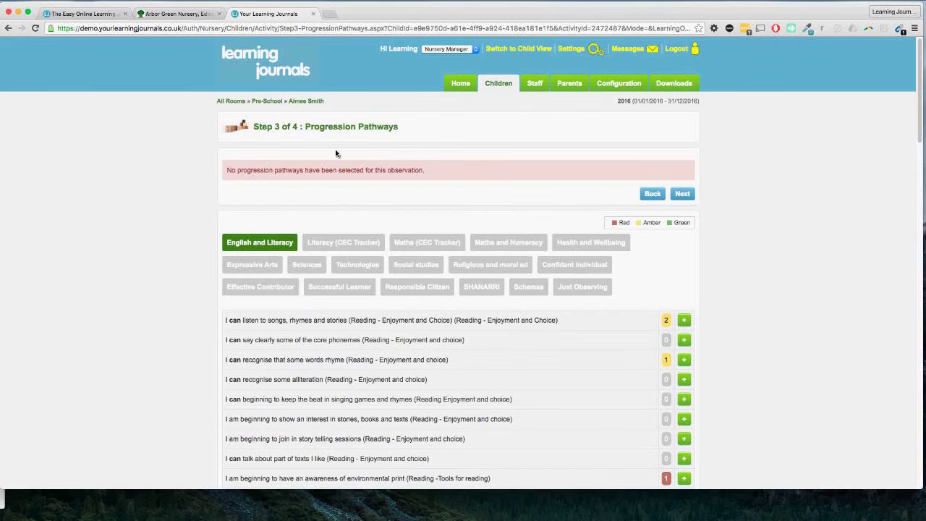
pyautogui.click(691, 198)
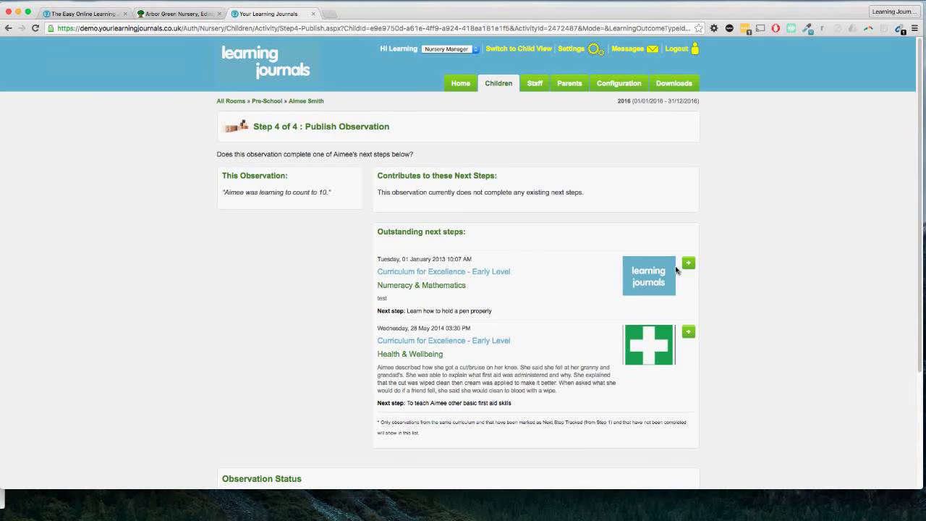
# Compare the observation's description with the child's outstanding next steps in Numeracy & Mathematics and Health & Wellbeing.
pyautogui.scroll(-3, 675, 268)
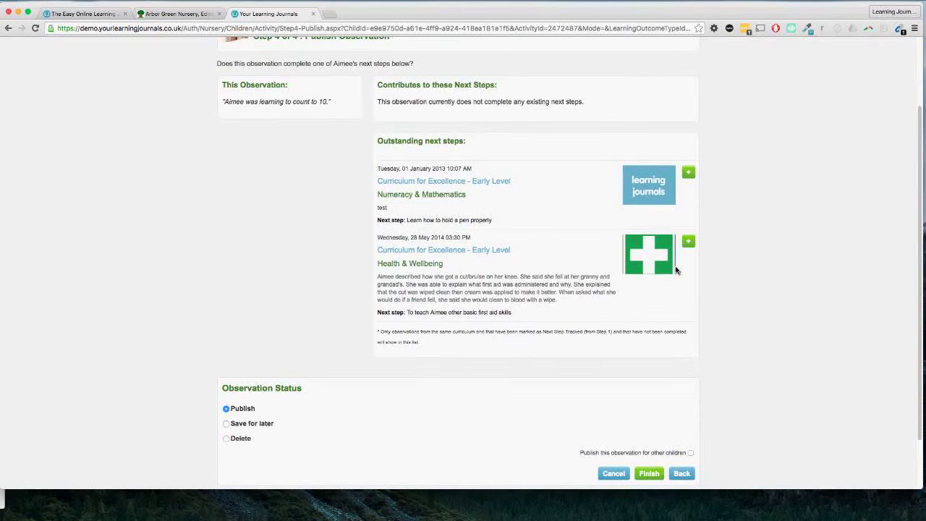
pyautogui.scroll(-1, 676, 269)
pyautogui.scroll(1, 538, 221)
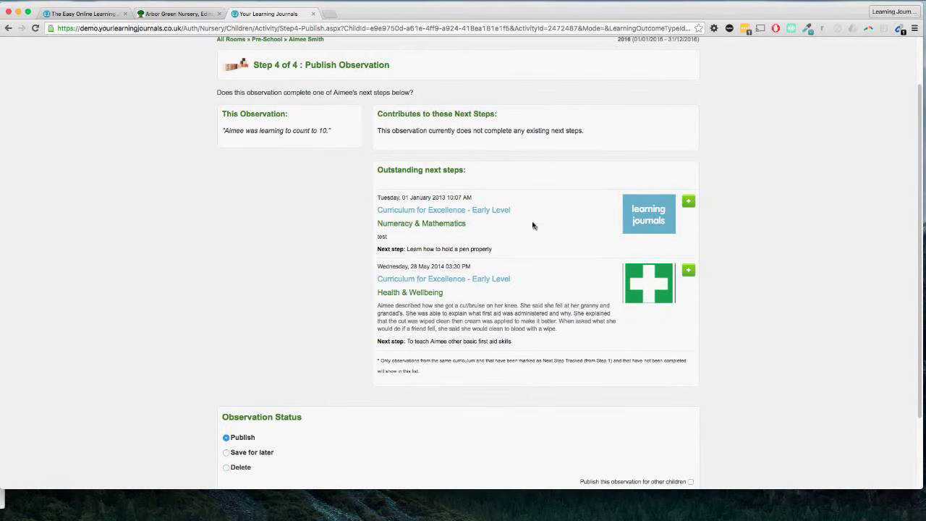
pyautogui.moveTo(406, 249); pyautogui.dragTo(493, 256)
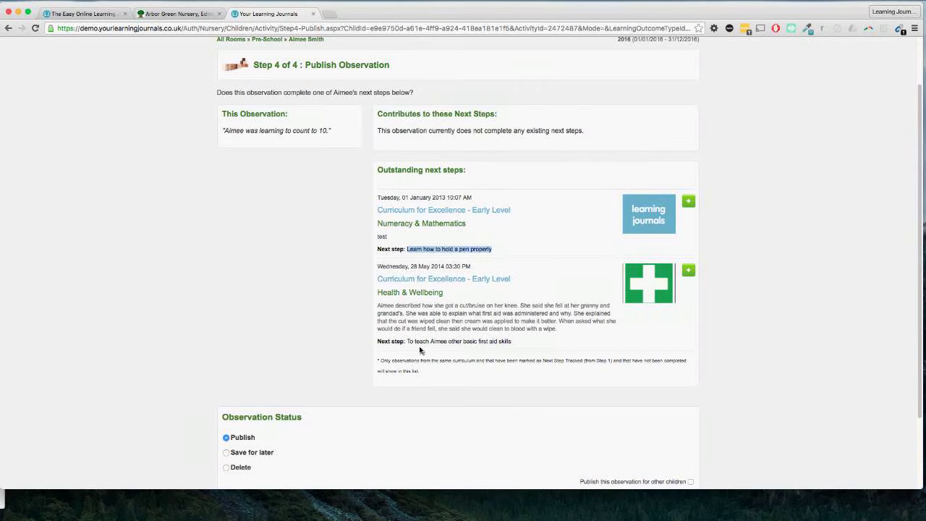
pyautogui.moveTo(409, 343); pyautogui.dragTo(520, 347)
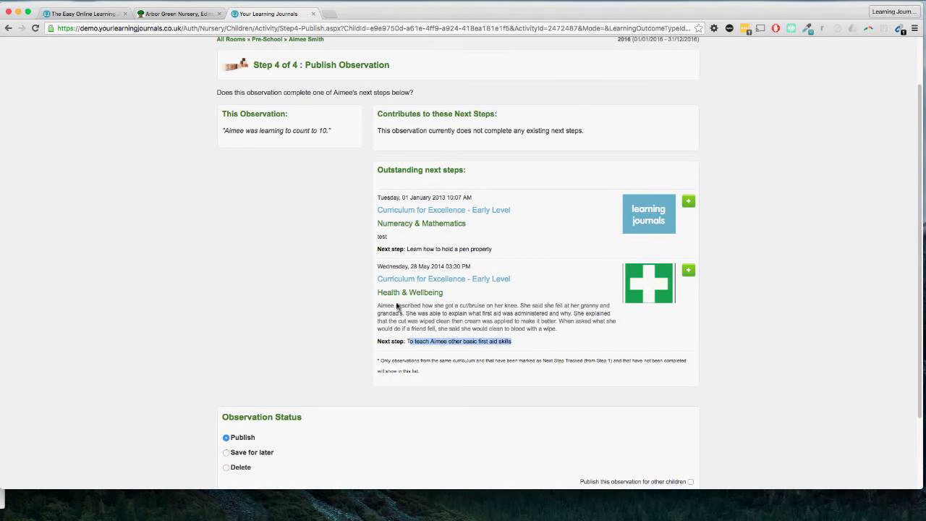
pyautogui.moveTo(224, 130); pyautogui.dragTo(330, 133)
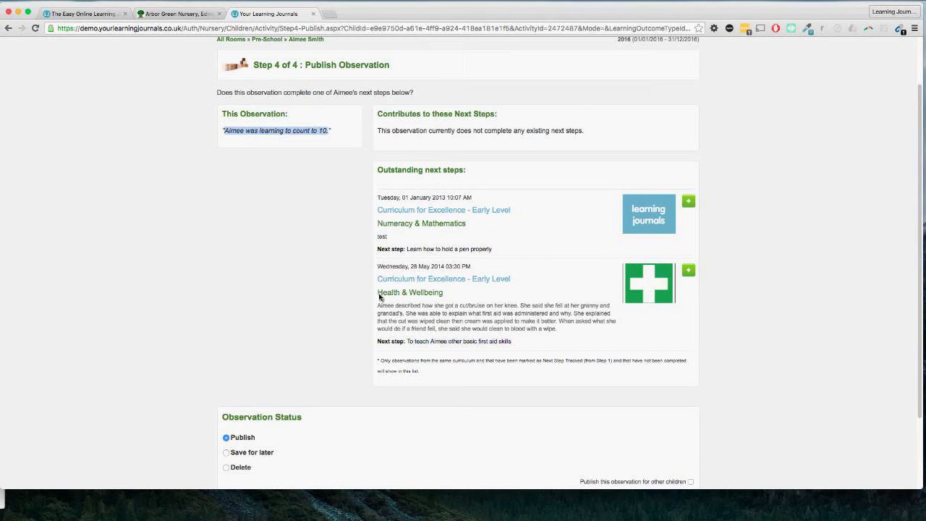
pyautogui.moveTo(408, 343); pyautogui.dragTo(511, 344)
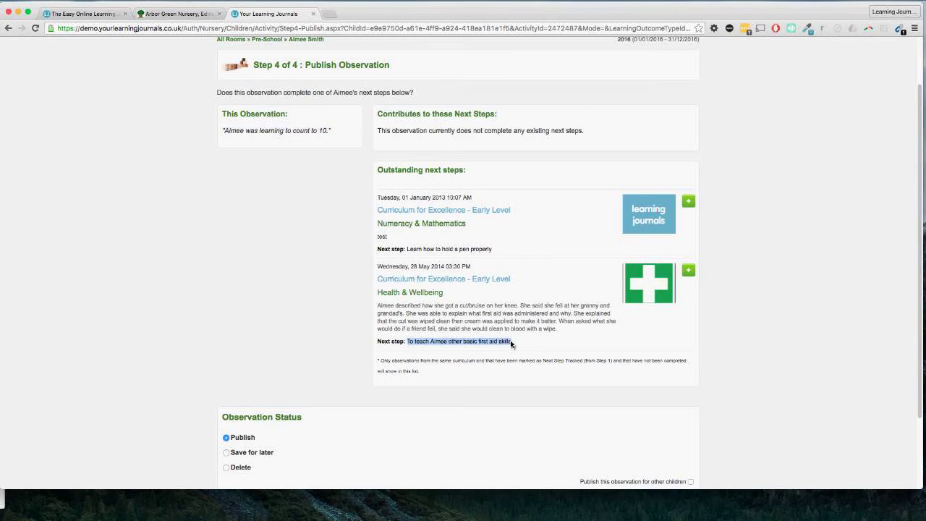
# Link the Health & Wellbeing next step about basic first aid skills to the observation, and remove that link again.
pyautogui.click(690, 272)
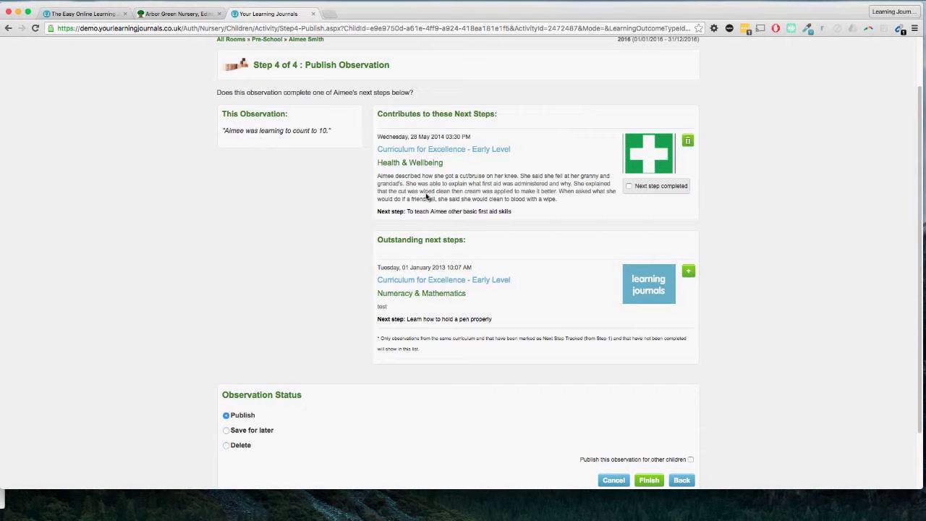
pyautogui.moveTo(405, 211); pyautogui.dragTo(516, 215)
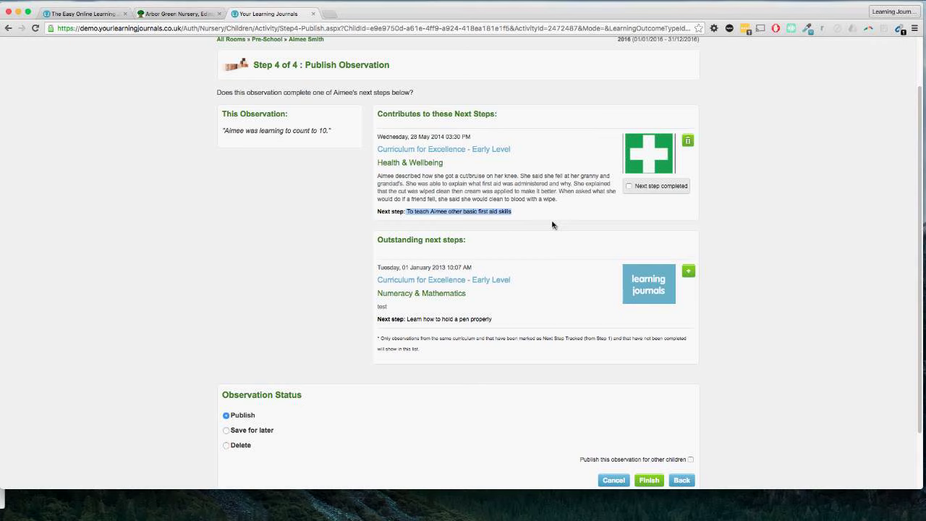
pyautogui.click(688, 142)
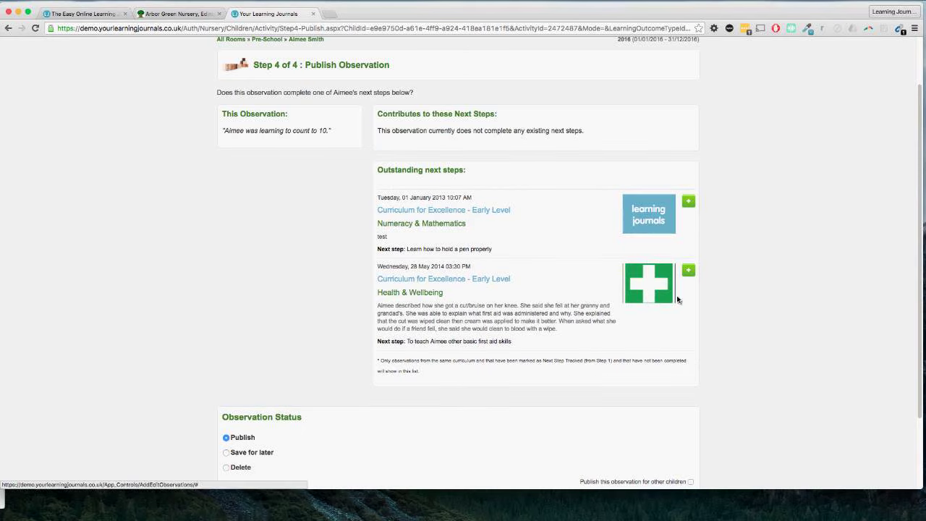
pyautogui.moveTo(378, 131); pyautogui.dragTo(616, 136)
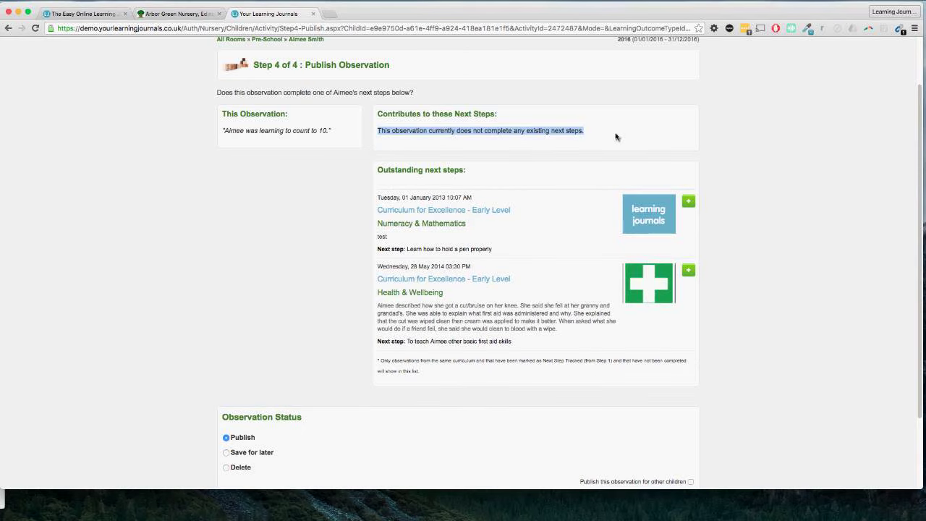
# Keep the observation status as Publish, enable publishing it for other children, and finish the observation.
pyautogui.scroll(-3, 616, 137)
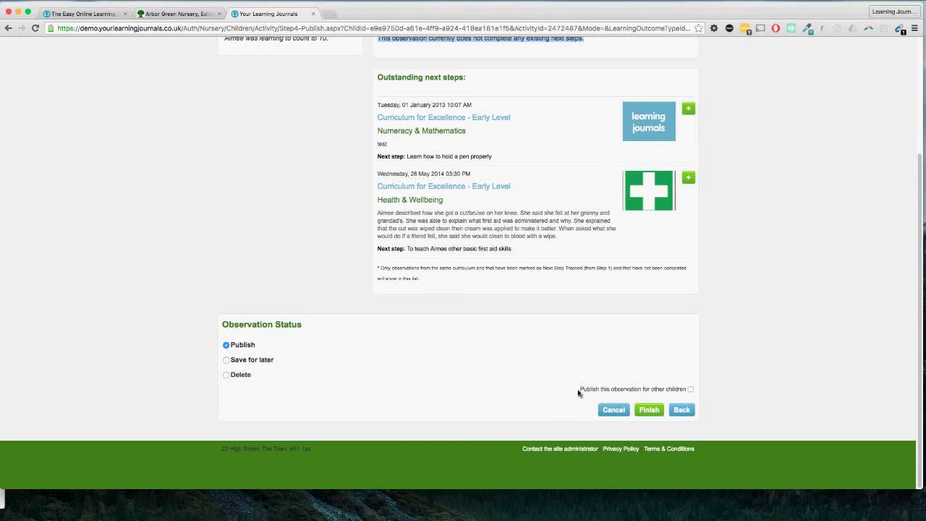
pyautogui.moveTo(580, 392); pyautogui.dragTo(684, 395)
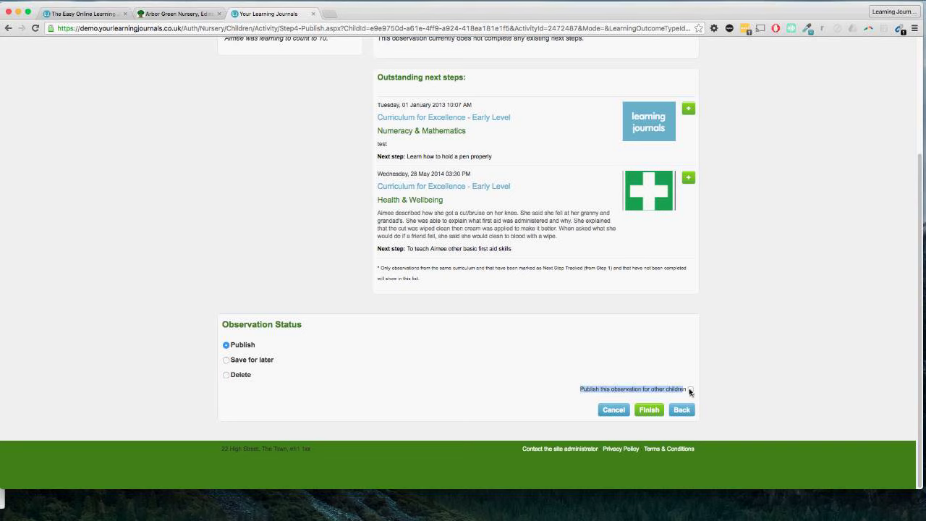
pyautogui.scroll(1, 698, 385)
pyautogui.click(700, 385)
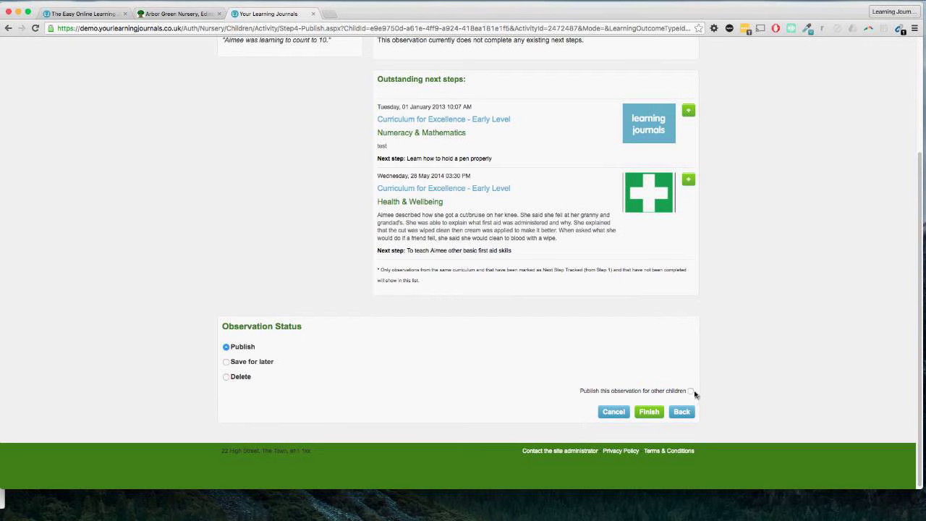
pyautogui.click(690, 391)
pyautogui.click(652, 411)
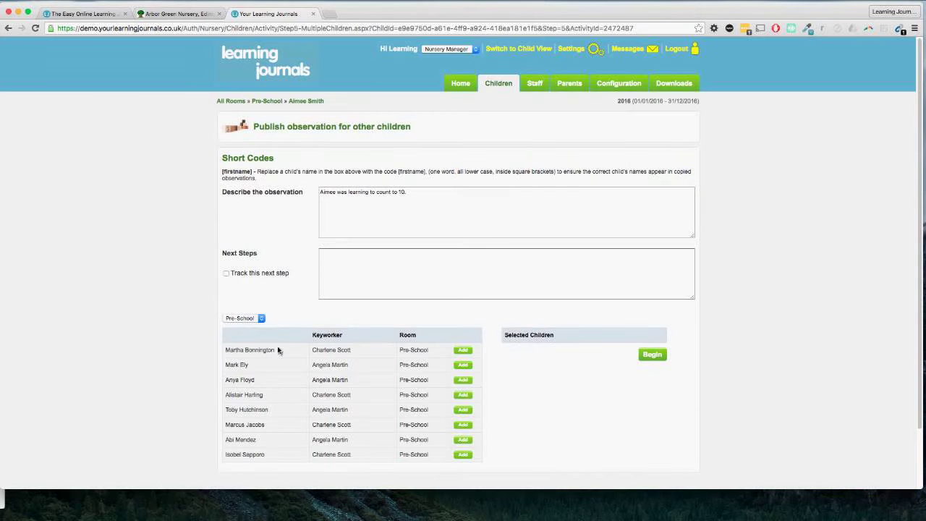
# Select the first, fifth and fourth children in the Pre-School list to receive the observation, checking its description and Next Steps text.
pyautogui.scroll(-1, 458, 362)
pyautogui.click(462, 348)
pyautogui.click(463, 408)
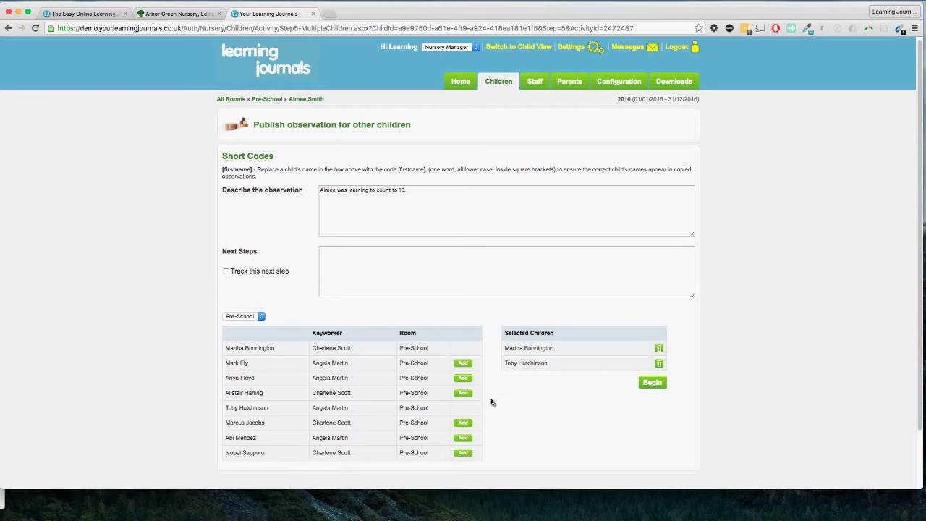
pyautogui.click(465, 393)
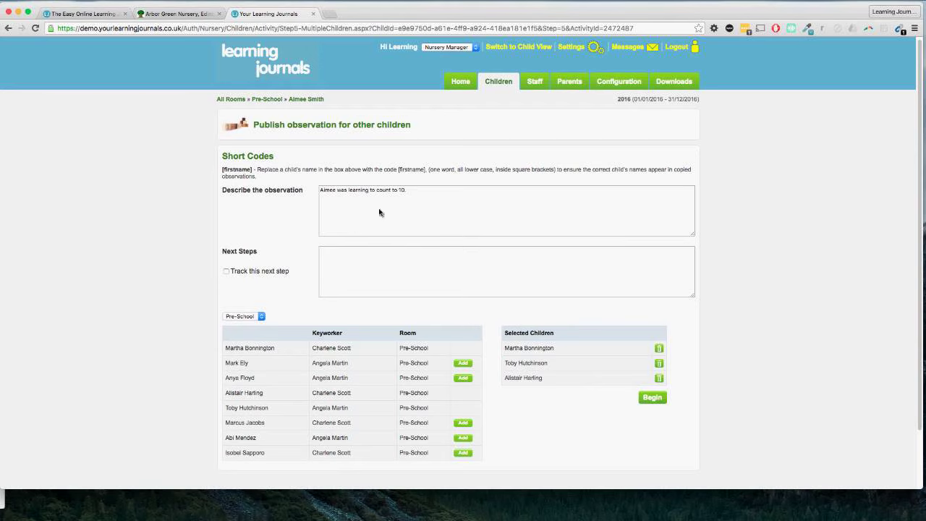
pyautogui.moveTo(322, 191); pyautogui.dragTo(439, 215)
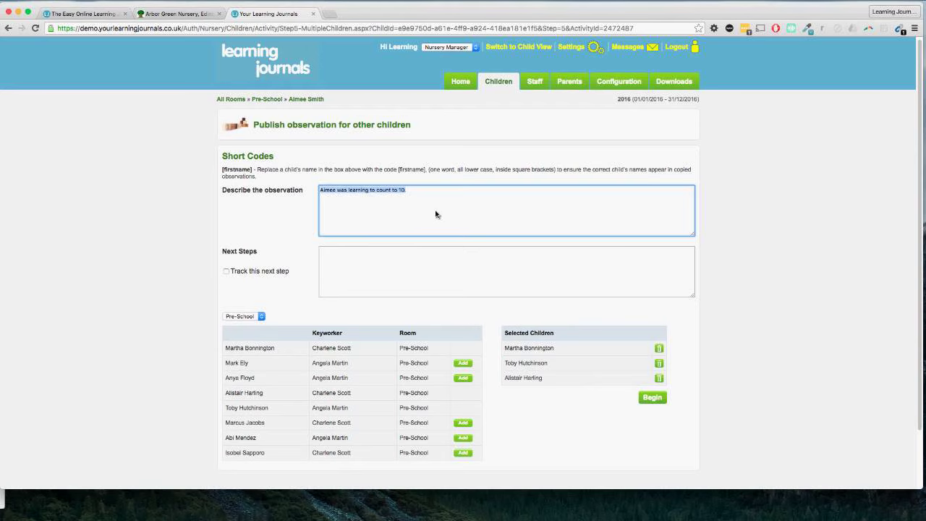
pyautogui.click(417, 273)
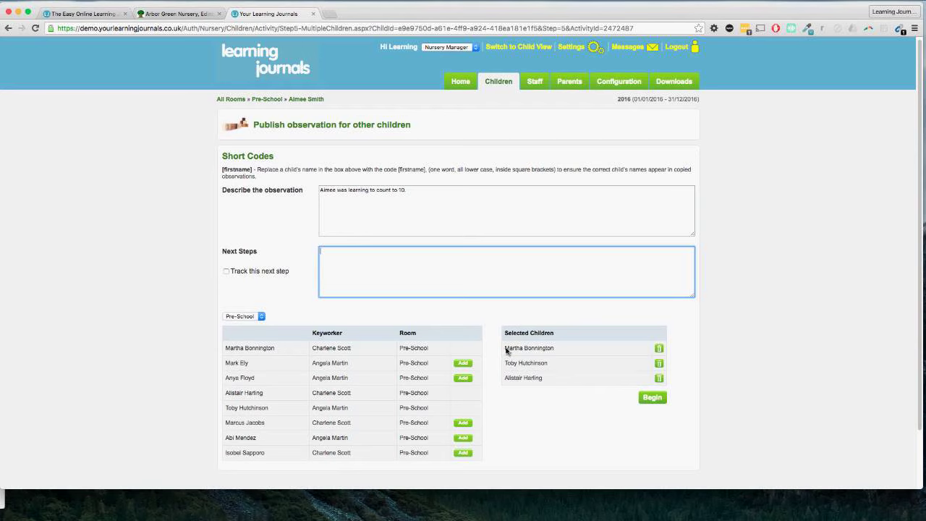
# Replace the child's first name in the observation description with the short code [firstname].
pyautogui.moveTo(506, 349); pyautogui.dragTo(521, 351)
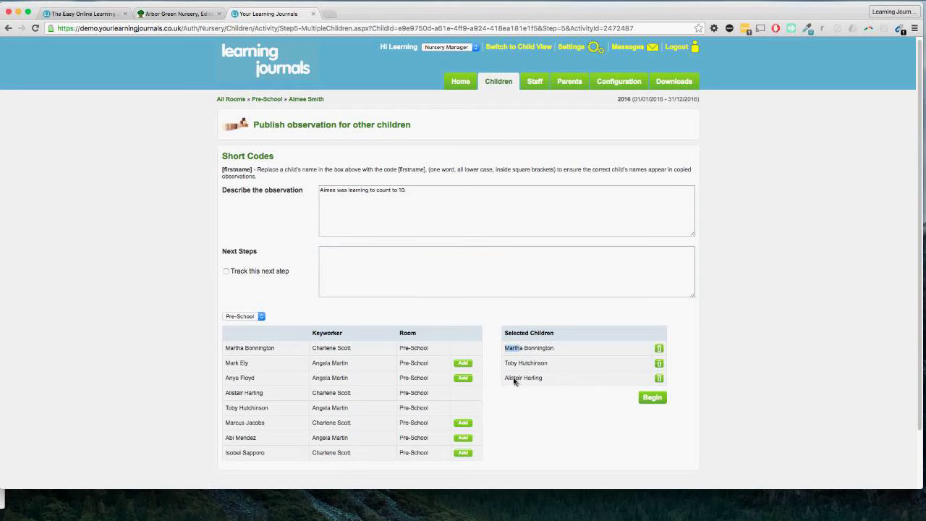
pyautogui.click(351, 202)
pyautogui.moveTo(322, 192); pyautogui.dragTo(420, 195)
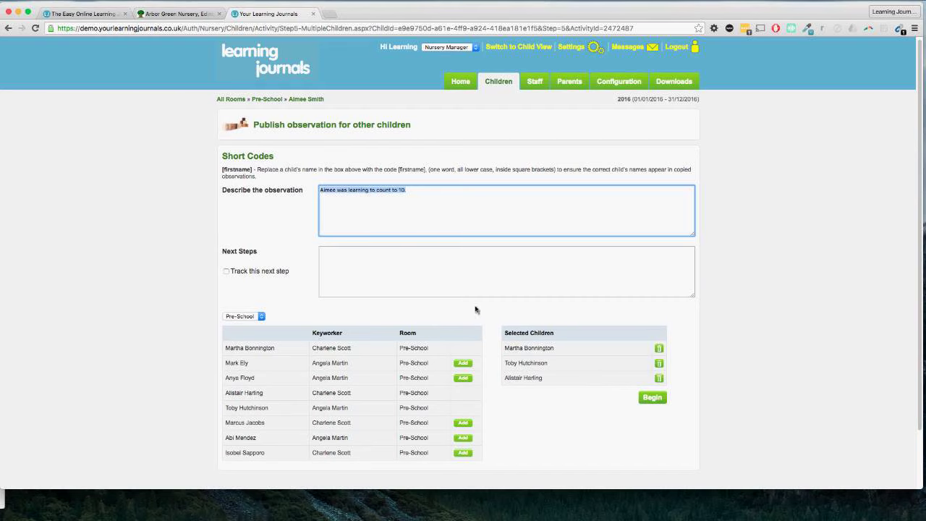
pyautogui.click(374, 219)
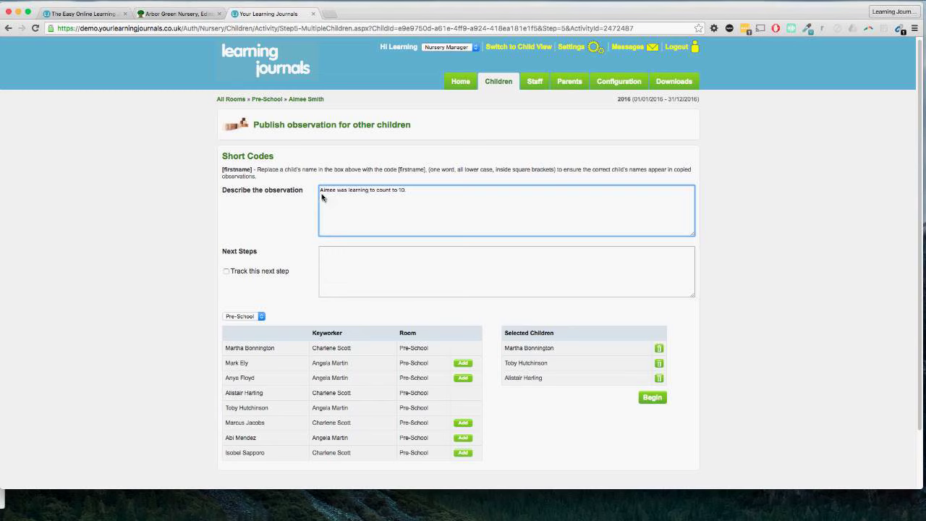
pyautogui.moveTo(320, 193); pyautogui.dragTo(418, 198)
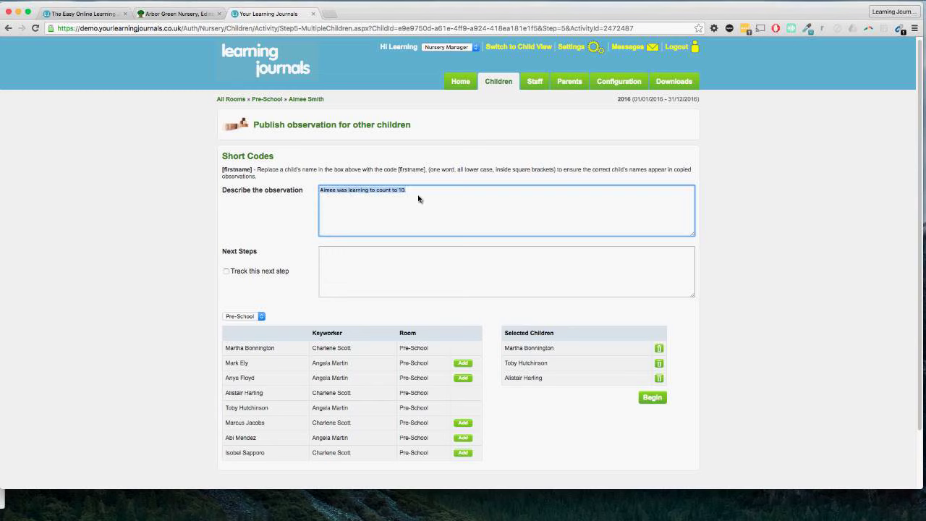
pyautogui.click(418, 200)
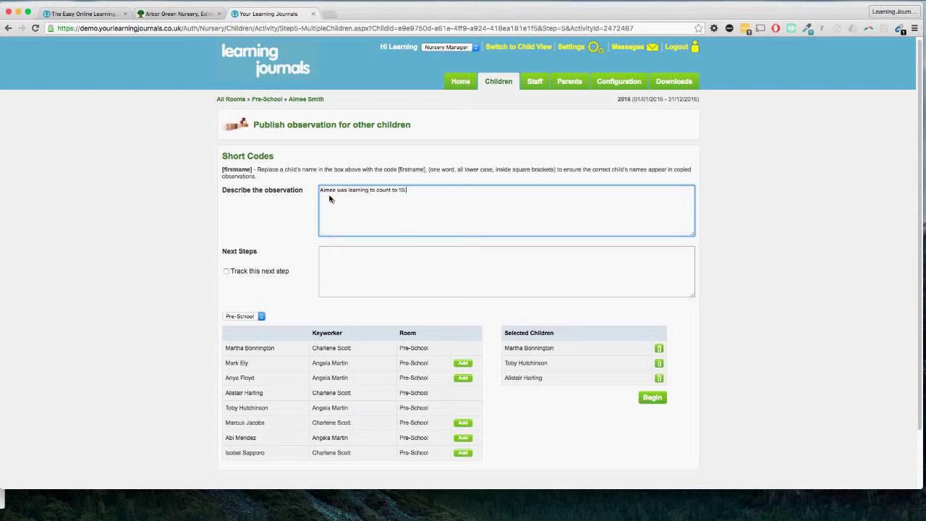
pyautogui.moveTo(221, 172); pyautogui.dragTo(254, 173)
pyautogui.doubleClick(328, 190)
pyautogui.write('[firstname]')
pyautogui.click(508, 349)
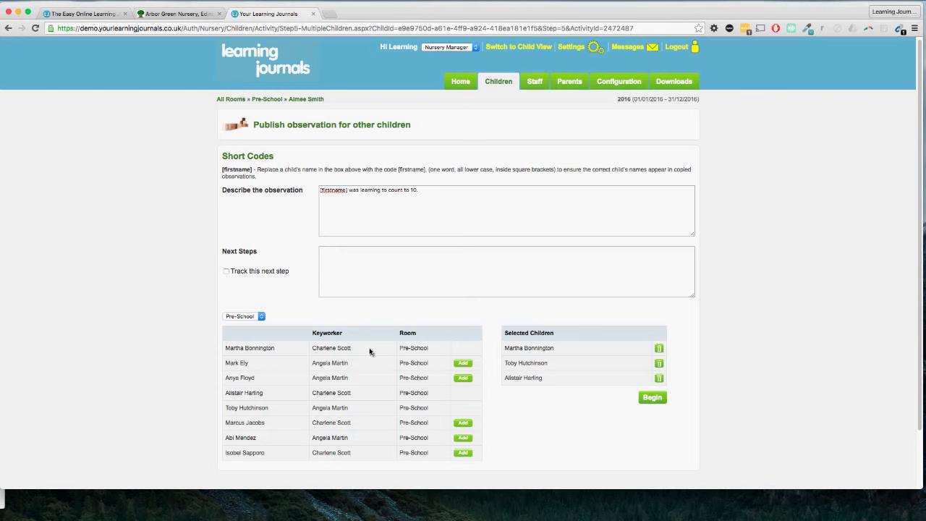
# Leave Next Steps empty and untracked, publish the observation for the three selected children, and return to the original child's observations.
pyautogui.click(357, 276)
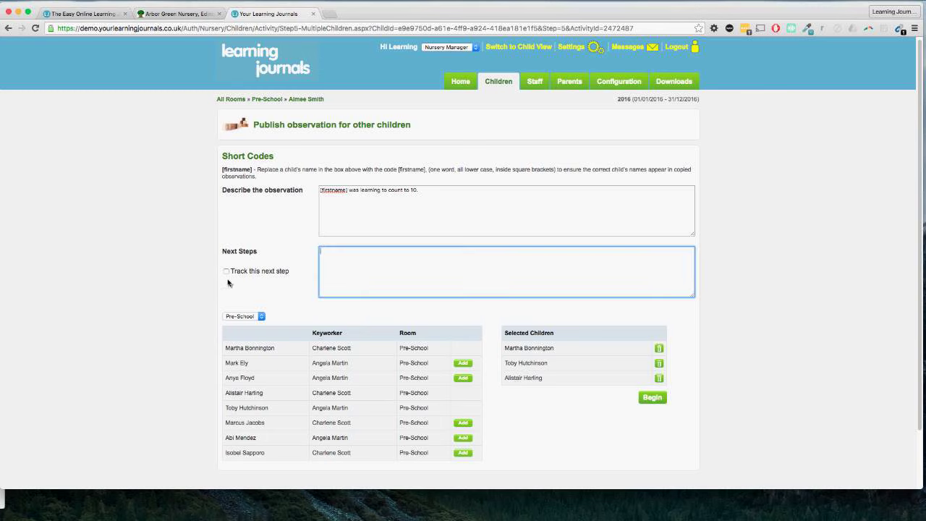
pyautogui.click(238, 272)
pyautogui.click(374, 278)
pyautogui.click(270, 273)
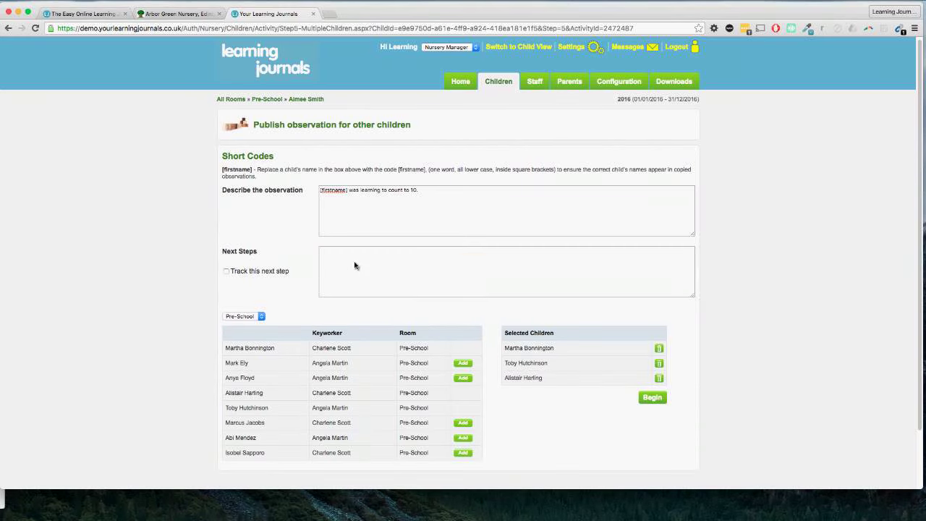
pyautogui.click(328, 269)
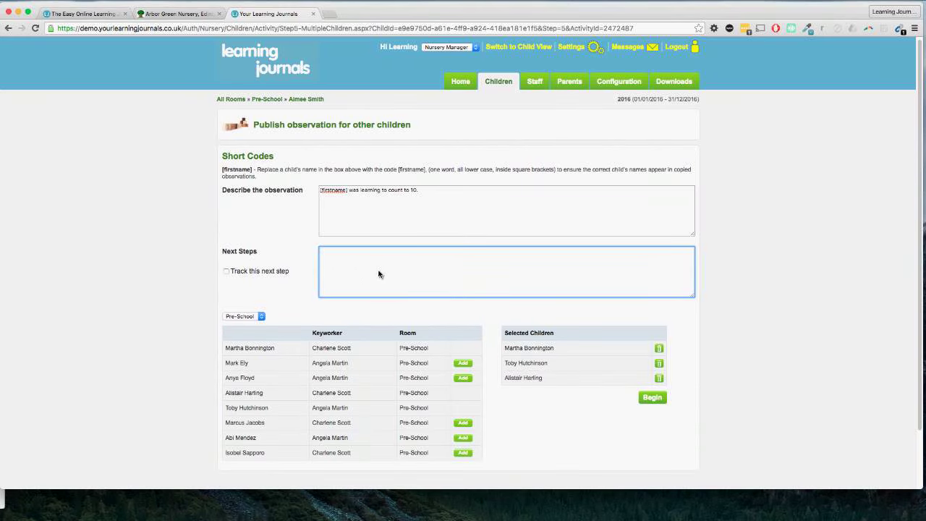
pyautogui.click(648, 399)
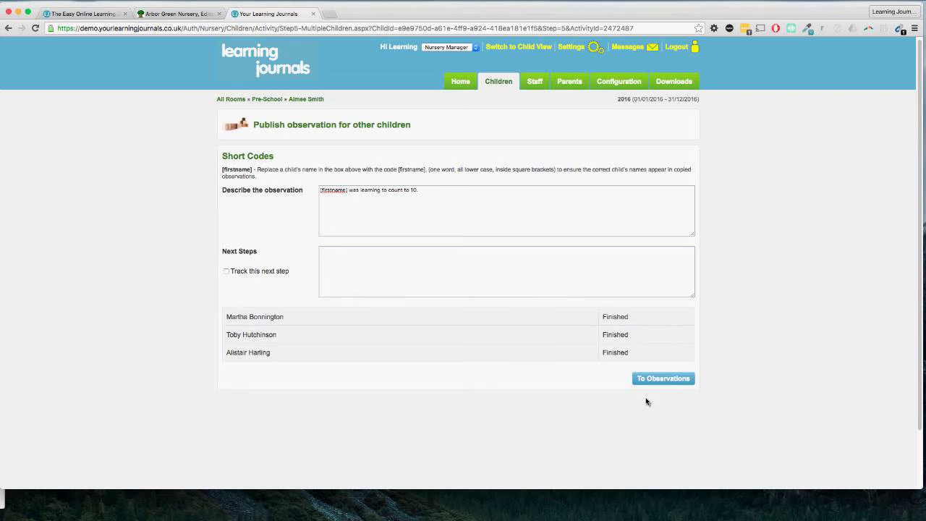
pyautogui.click(648, 381)
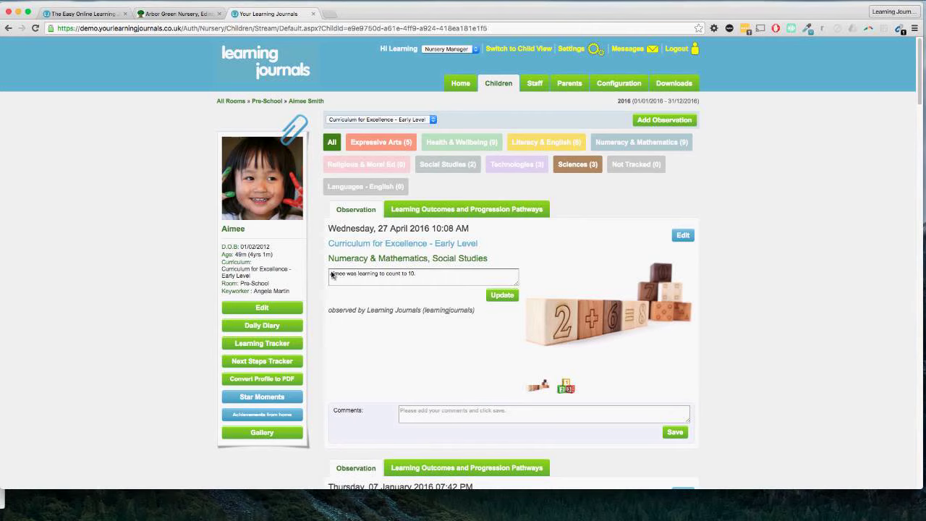
# View the newest observation's two photos and append a sentence to its description about her missing out the number 7.
pyautogui.click(567, 385)
pyautogui.click(541, 389)
pyautogui.click(434, 279)
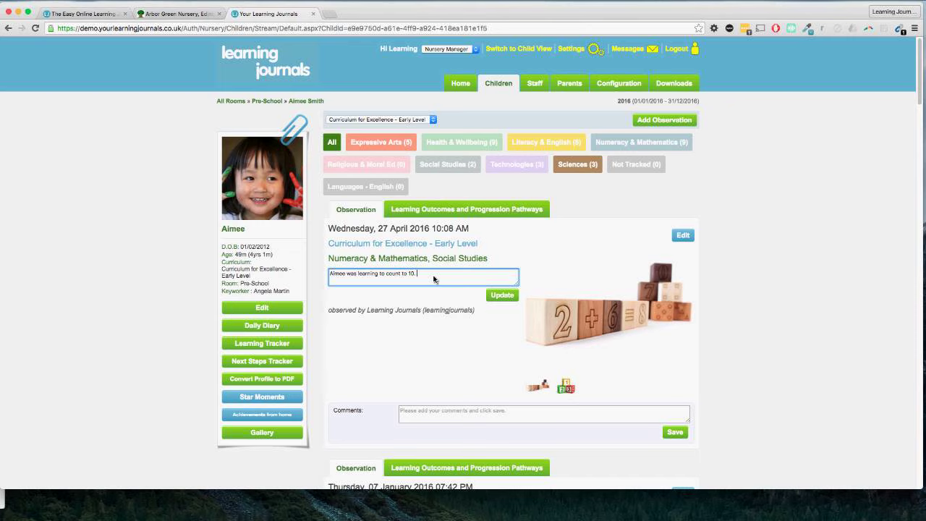
pyautogui.write('But she was')
pyautogui.write(' mid')
pyautogui.write('ssing ou tht enu')
pyautogui.write('mber 7')
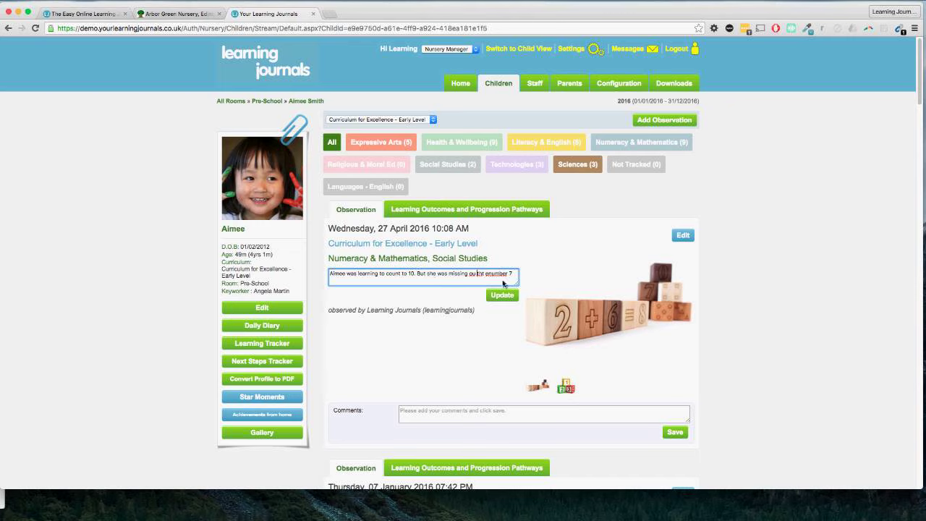
# Correct the added sentence to "But she was missing out the number 7." and save the updated description.
pyautogui.moveTo(469, 277); pyautogui.dragTo(515, 278)
pyautogui.press('Right')
pyautogui.click(476, 277)
pyautogui.press('BackSpace')
pyautogui.write('t t')
pyautogui.press('BackSpace')
pyautogui.press('Delete')
pyautogui.press('Delete')
pyautogui.write('.')
pyautogui.click(508, 297)
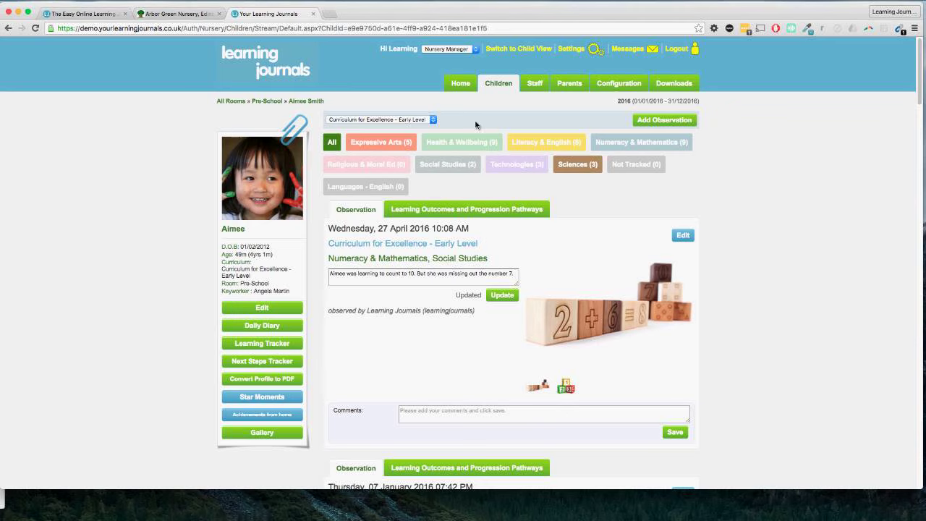
# Review April 2016's published observations for the whole nursery, filter them by one child, and restore the filter to All Children.
pyautogui.click(459, 88)
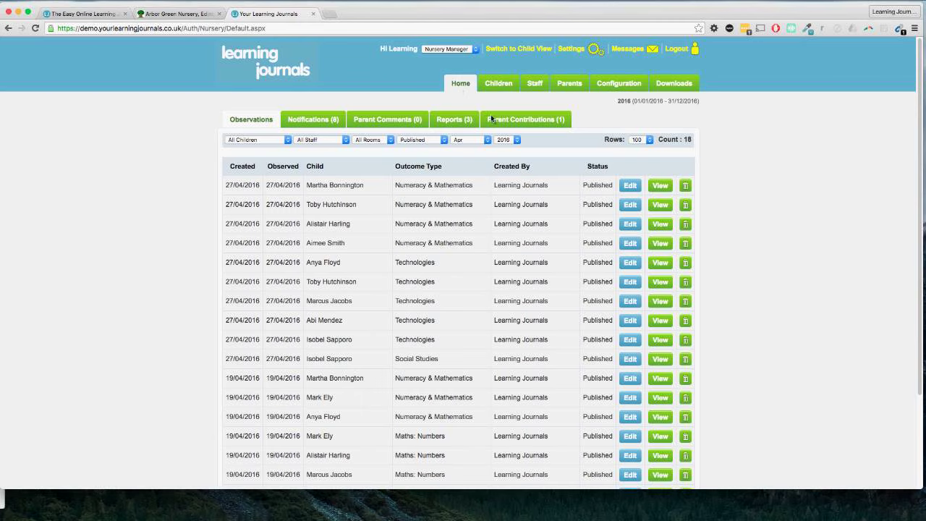
pyautogui.moveTo(308, 246); pyautogui.dragTo(345, 247)
pyautogui.click(330, 240)
pyautogui.click(262, 140)
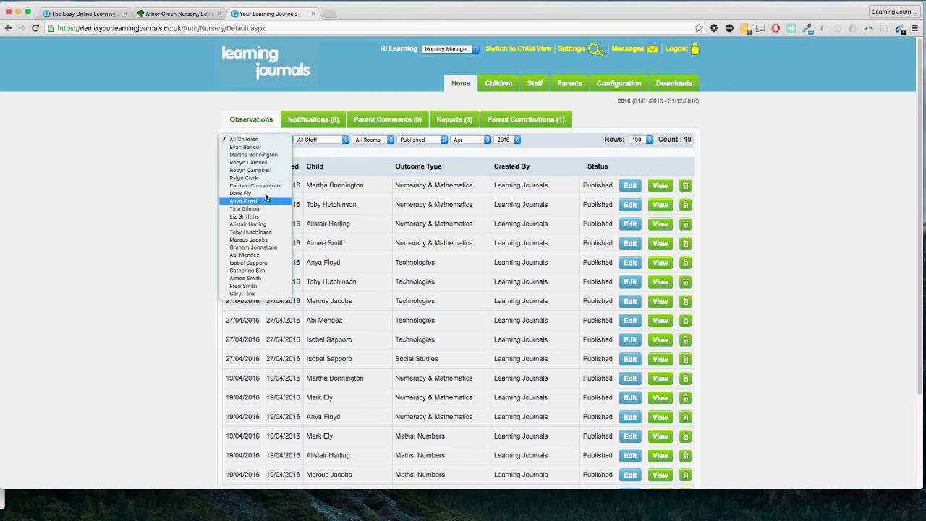
pyautogui.click(252, 257)
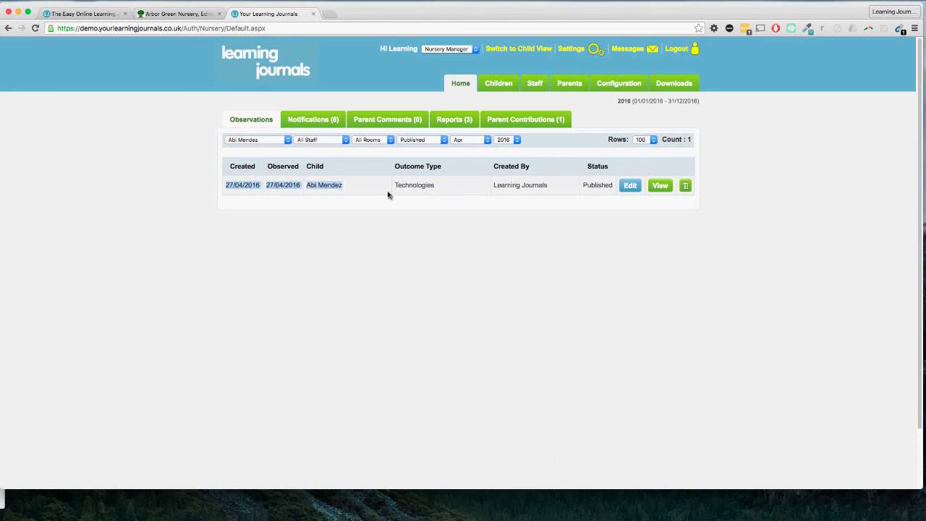
pyautogui.click(273, 142)
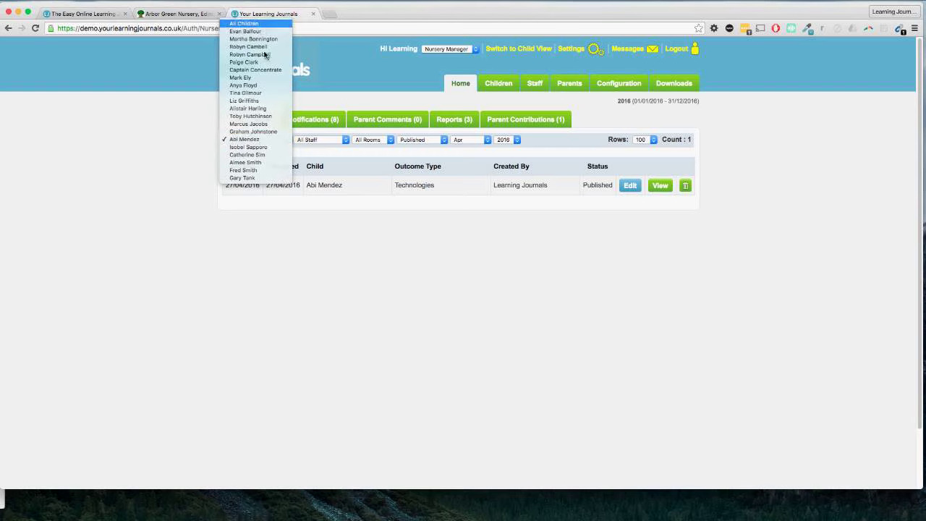
pyautogui.click(244, 24)
# Filter the observations by one staff member, restore All Staff, and list those with the status Saved for later.
pyautogui.click(316, 141)
pyautogui.click(316, 140)
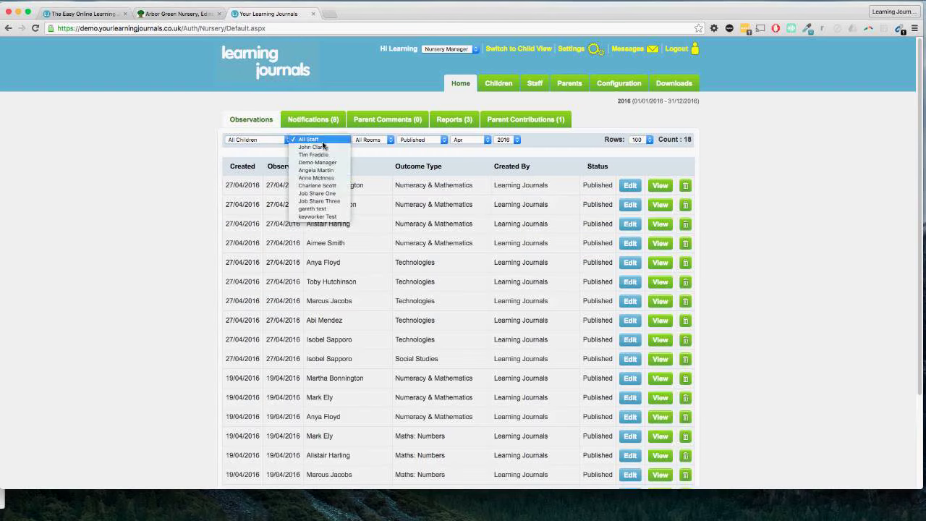
pyautogui.click(318, 177)
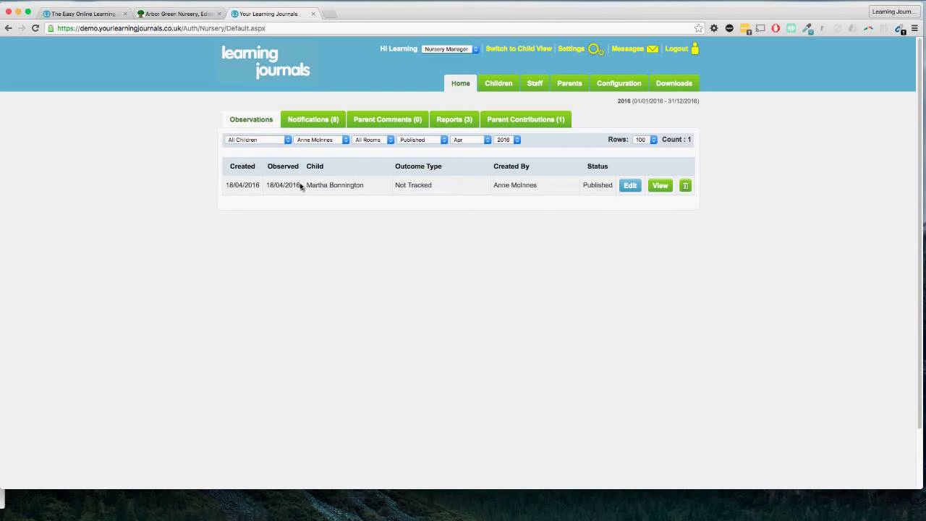
pyautogui.moveTo(301, 185); pyautogui.dragTo(541, 197)
pyautogui.click(539, 190)
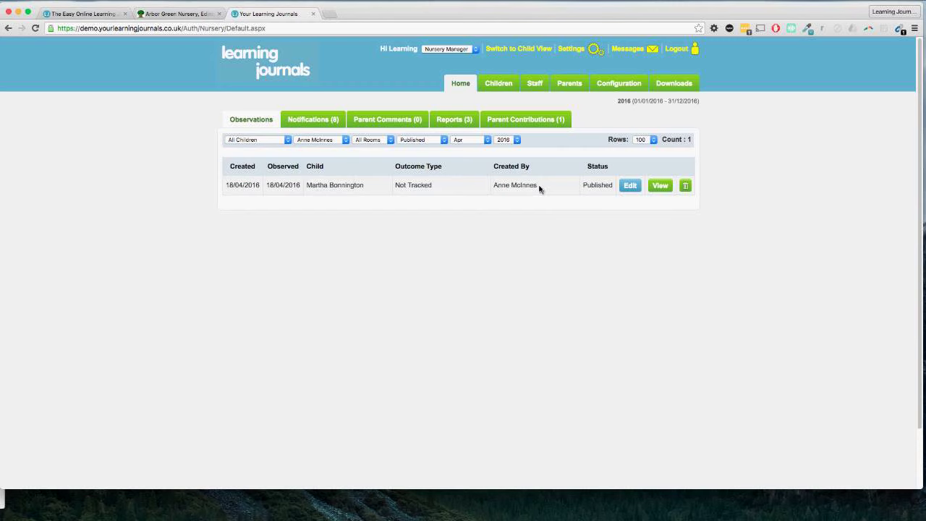
pyautogui.click(332, 140)
pyautogui.click(315, 102)
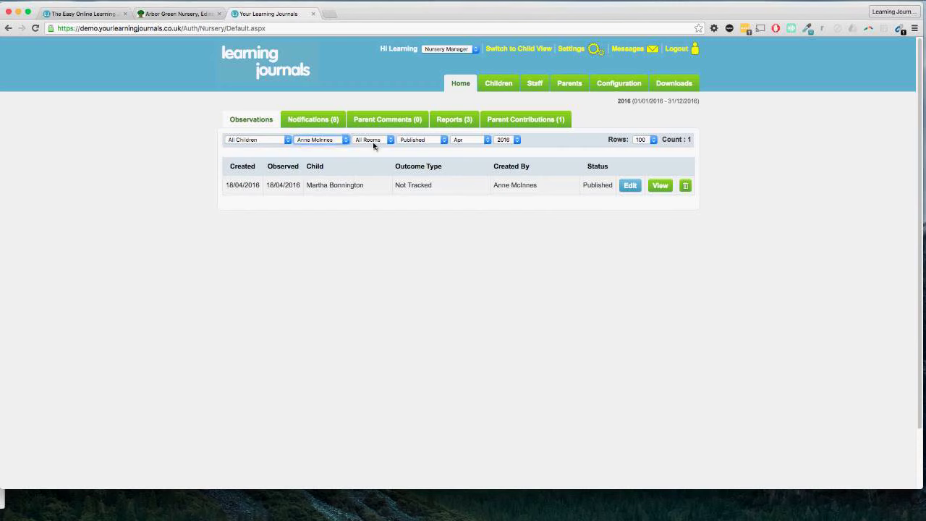
pyautogui.click(416, 140)
pyautogui.click(419, 151)
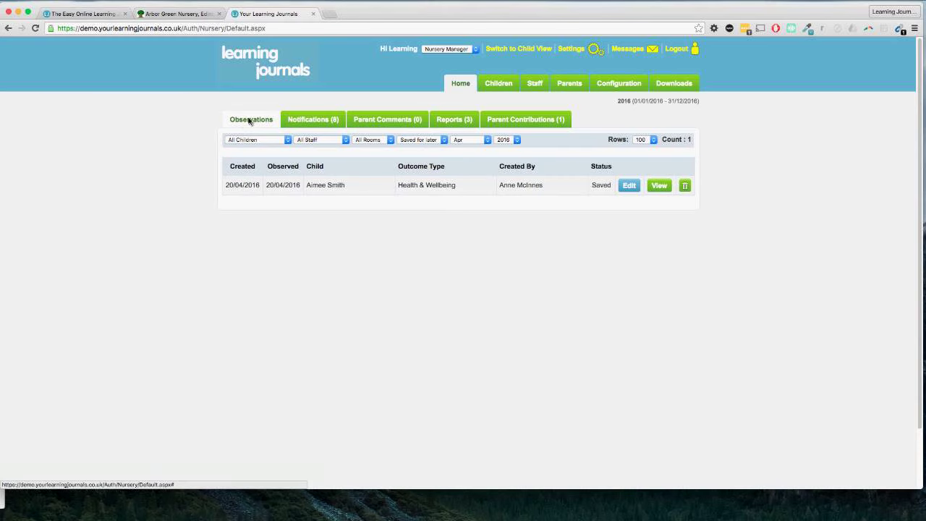
# Examine the notifications about children without recent observations, including the Reason for Absence field and the assigned key workers.
pyautogui.click(298, 124)
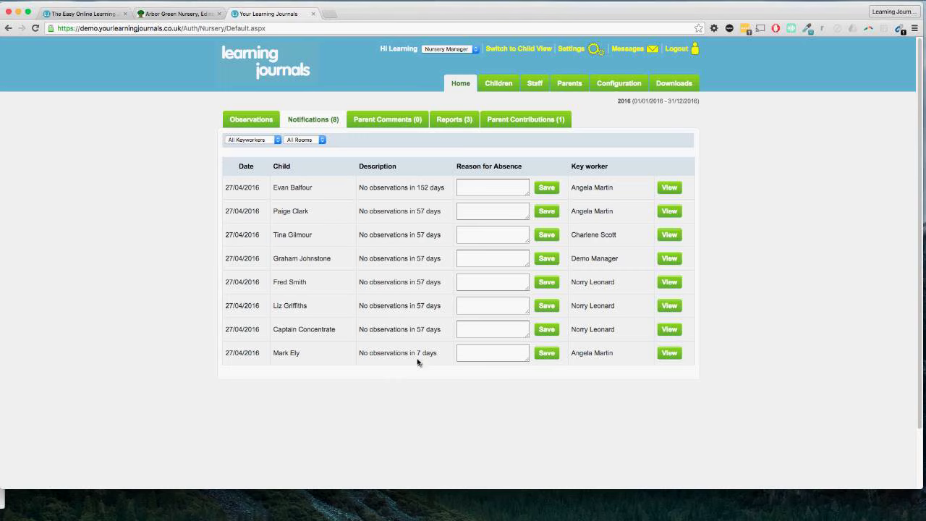
pyautogui.moveTo(437, 354); pyautogui.dragTo(334, 356)
pyautogui.click(371, 356)
pyautogui.click(489, 361)
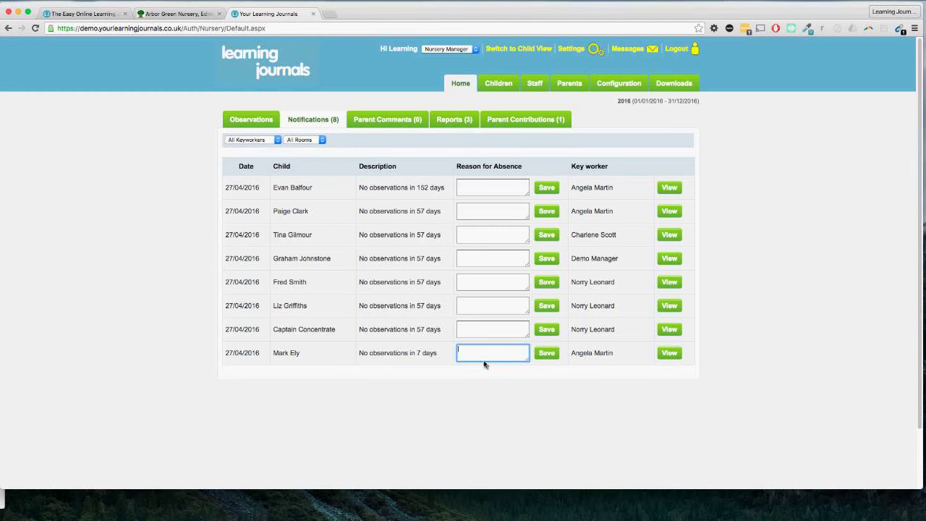
pyautogui.moveTo(440, 355); pyautogui.dragTo(366, 352)
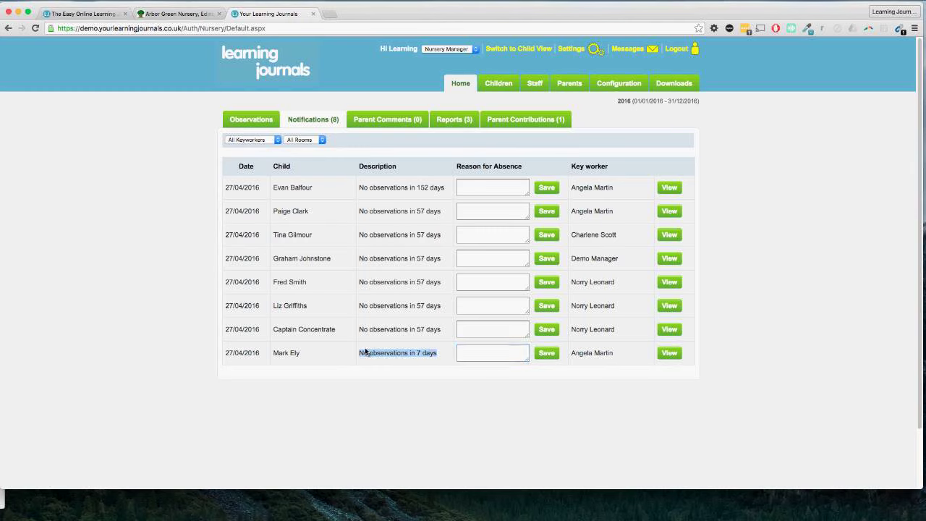
pyautogui.click(425, 336)
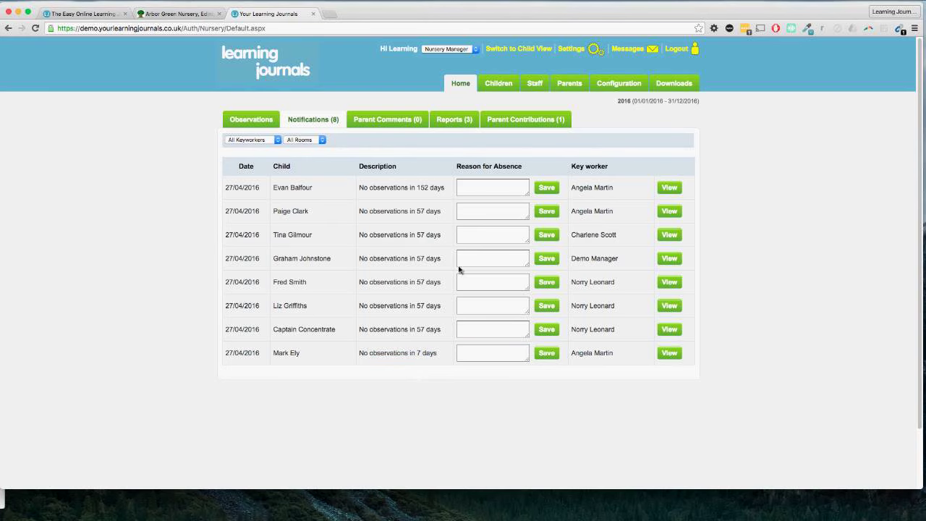
pyautogui.moveTo(571, 191); pyautogui.dragTo(622, 190)
# Look through the parent comments and reports, and open the Achievements from home entry dated 19/04/2016 in the parent contributions.
pyautogui.click(398, 122)
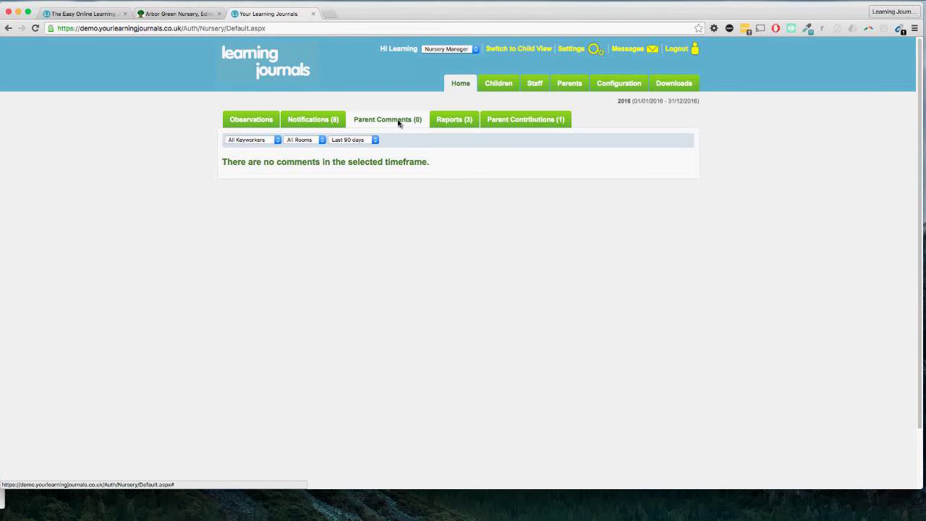
pyautogui.click(462, 122)
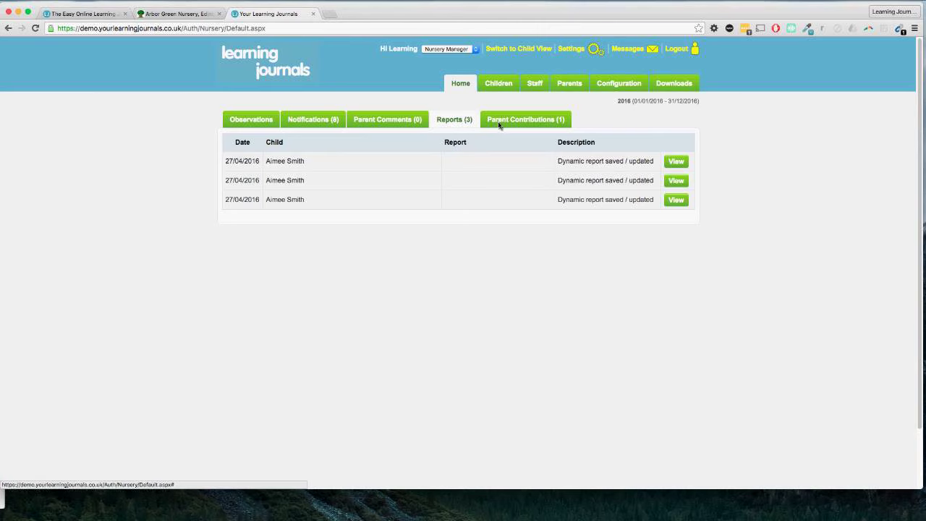
pyautogui.click(497, 124)
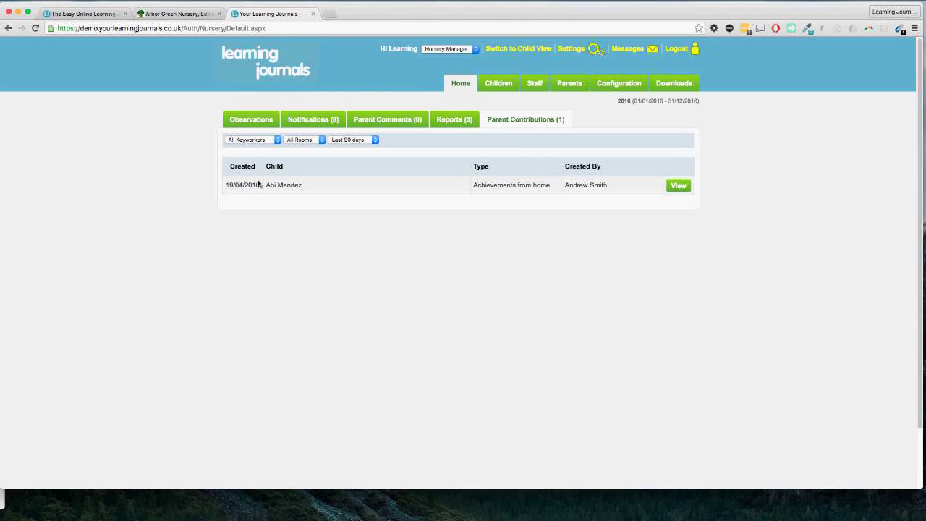
pyautogui.moveTo(228, 188); pyautogui.dragTo(320, 194)
pyautogui.click(323, 195)
pyautogui.click(678, 187)
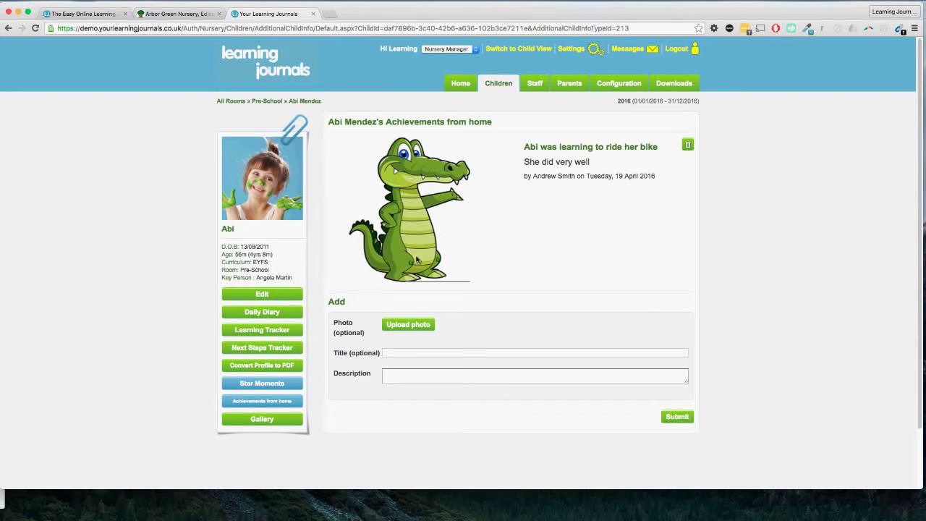
# Read the home achievement's title, description and author line, and open the overview of the nursery's rooms.
pyautogui.moveTo(526, 150); pyautogui.dragTo(664, 155)
pyautogui.click(635, 163)
pyautogui.moveTo(521, 178); pyautogui.dragTo(676, 182)
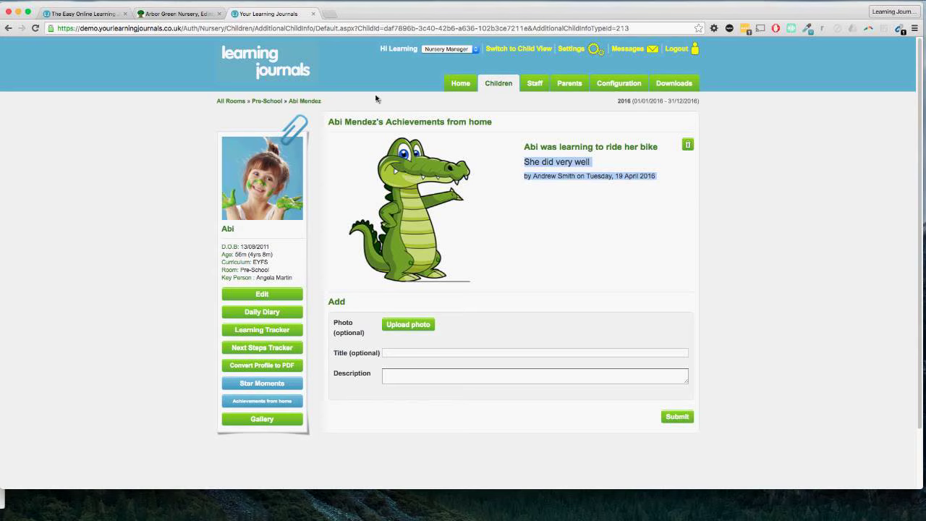
pyautogui.moveTo(385, 122); pyautogui.dragTo(499, 123)
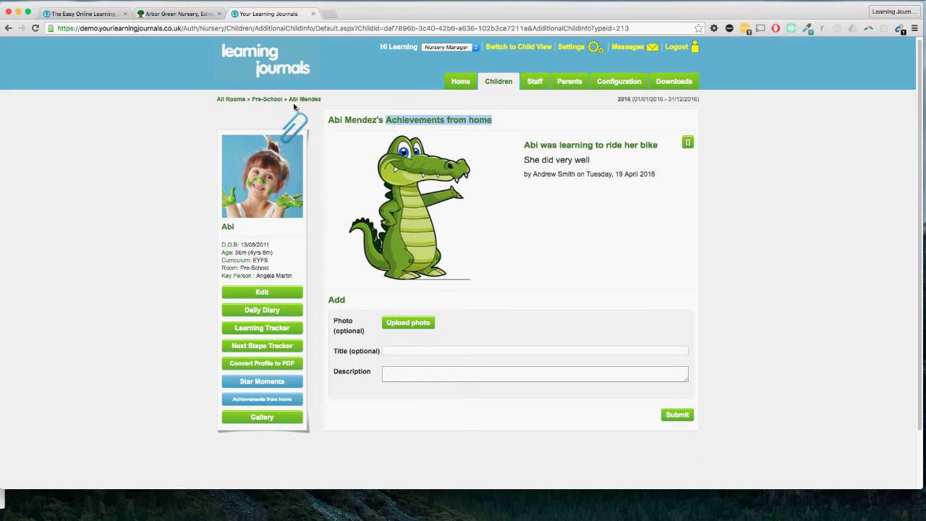
pyautogui.click(361, 104)
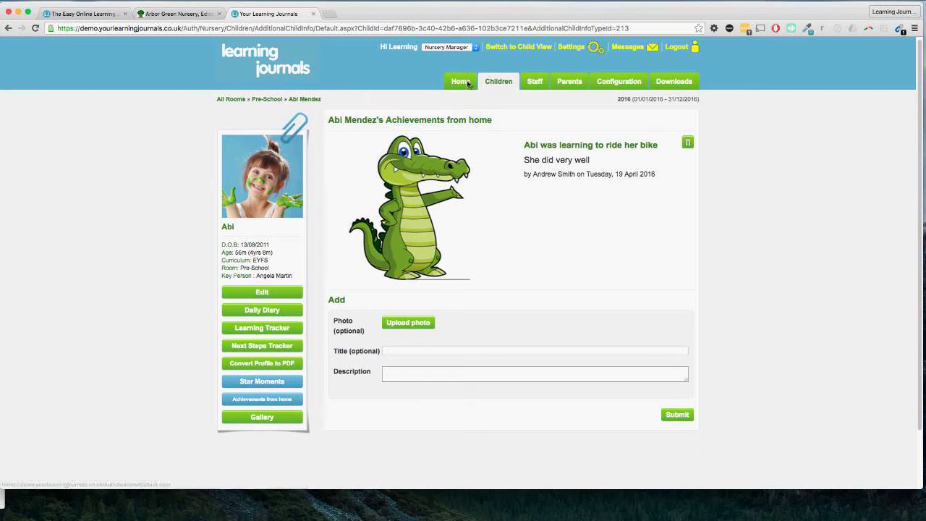
pyautogui.click(493, 82)
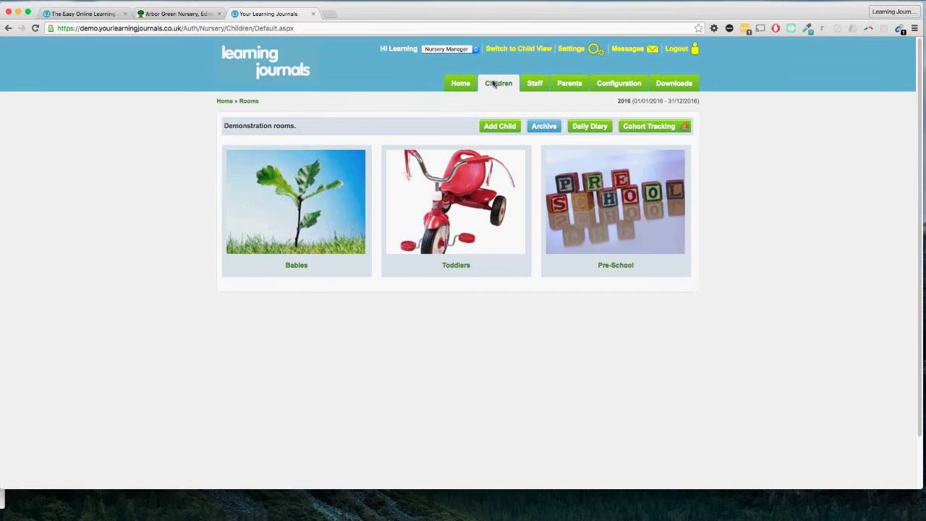
# Open the blank Add Child form and review its SEN and EAL fields and the available room and keyworker options.
pyautogui.click(500, 128)
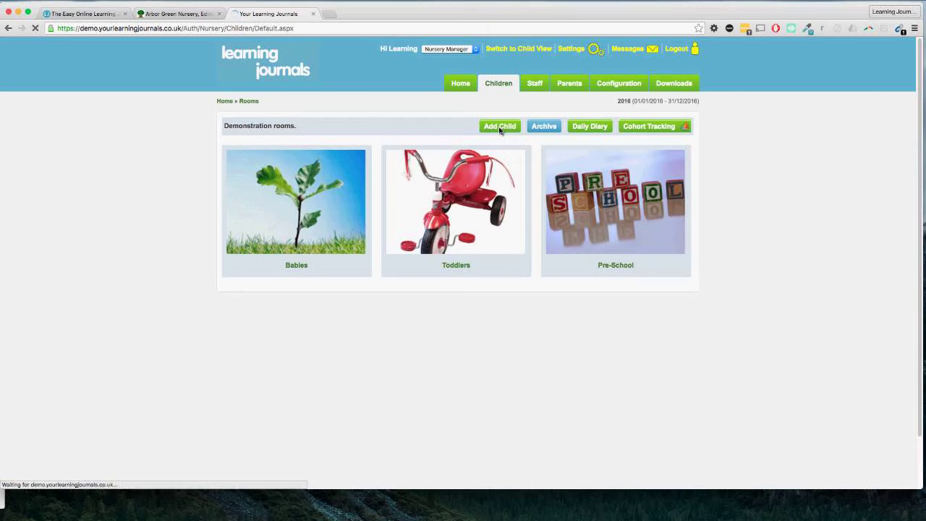
pyautogui.click(395, 147)
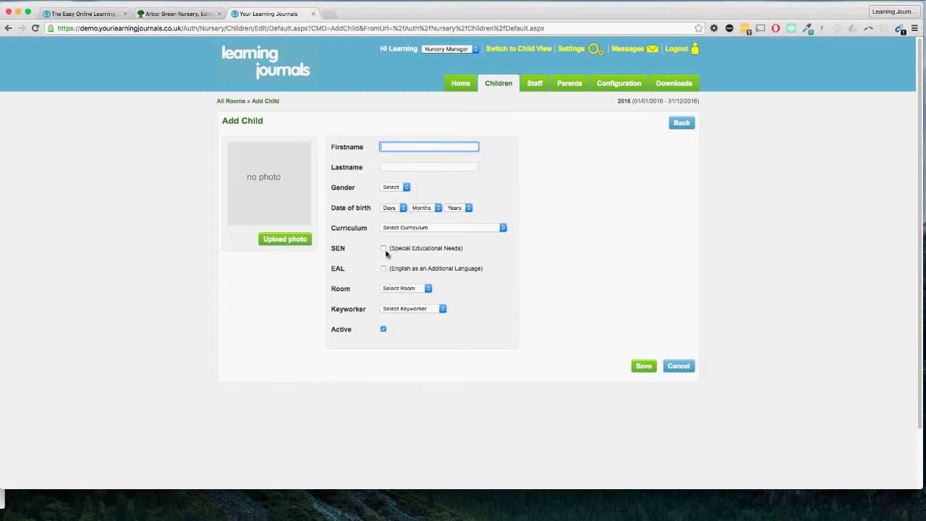
pyautogui.moveTo(387, 253); pyautogui.dragTo(460, 252)
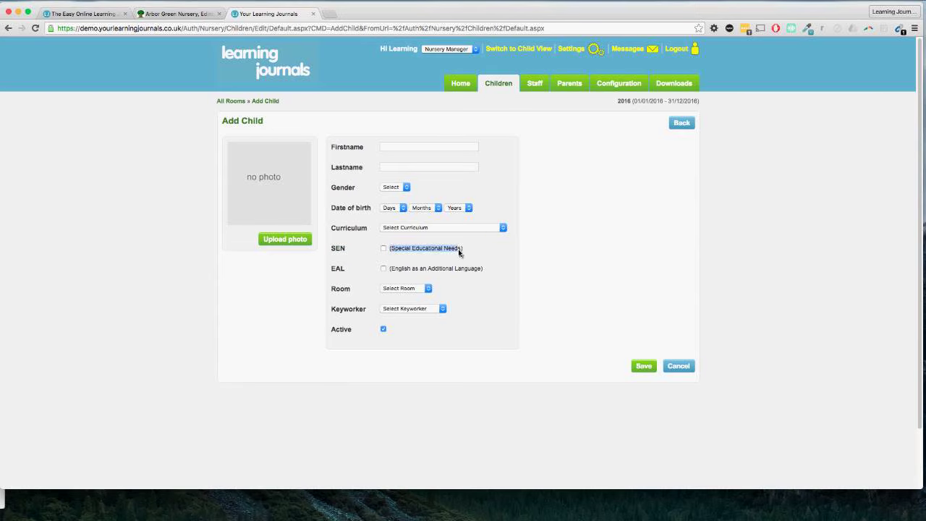
pyautogui.moveTo(394, 270); pyautogui.dragTo(486, 272)
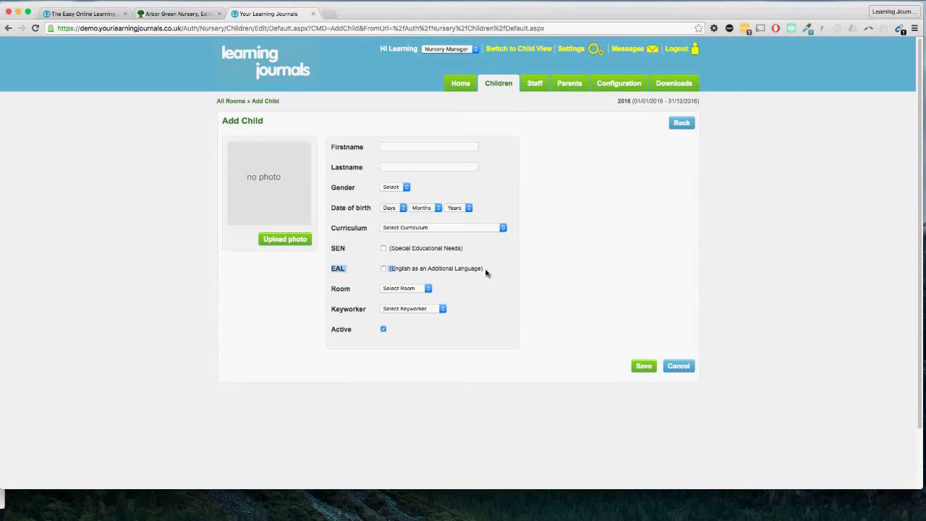
pyautogui.click(410, 290)
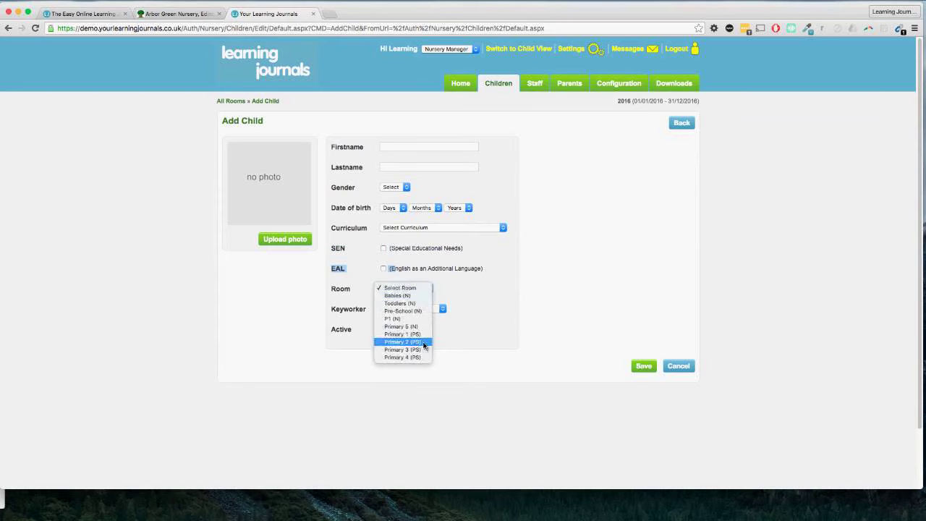
pyautogui.click(438, 308)
pyautogui.click(440, 309)
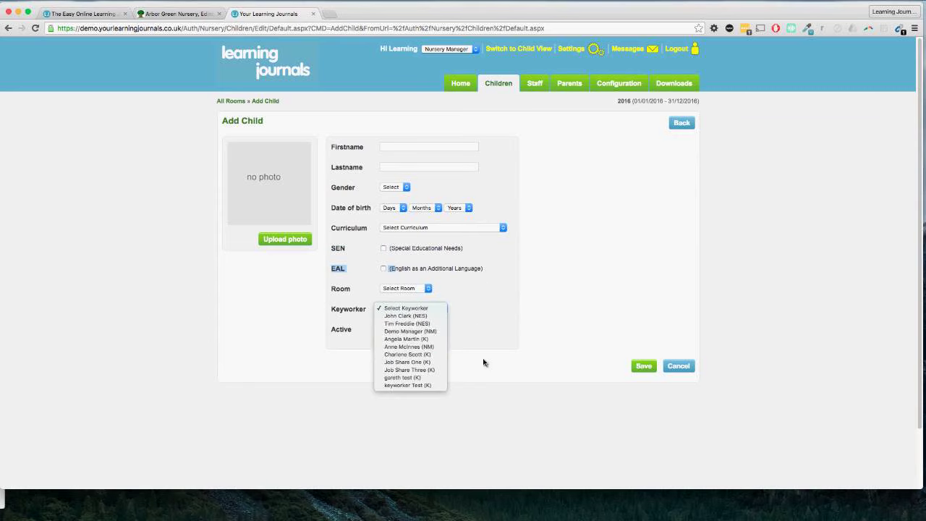
pyautogui.click(480, 335)
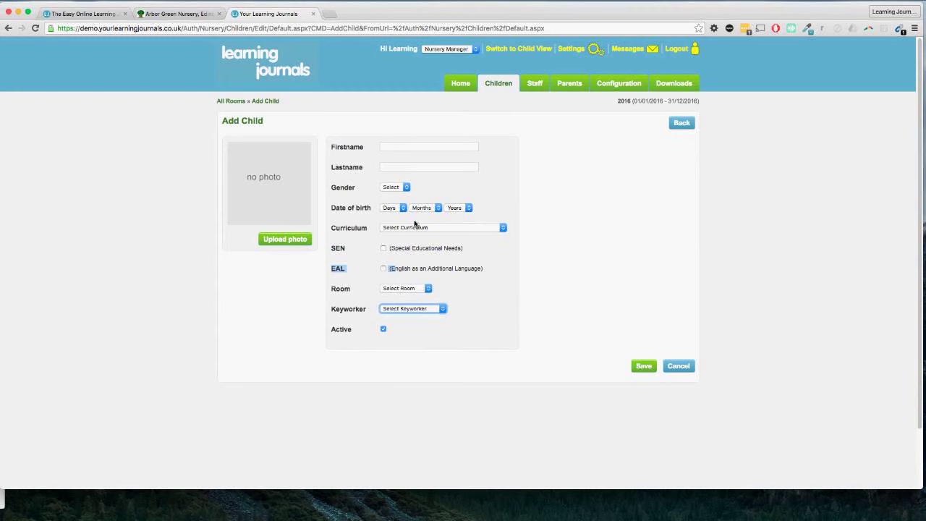
# Choose EYFS as the curriculum in the unsaved Add Child form.
pyautogui.click(419, 228)
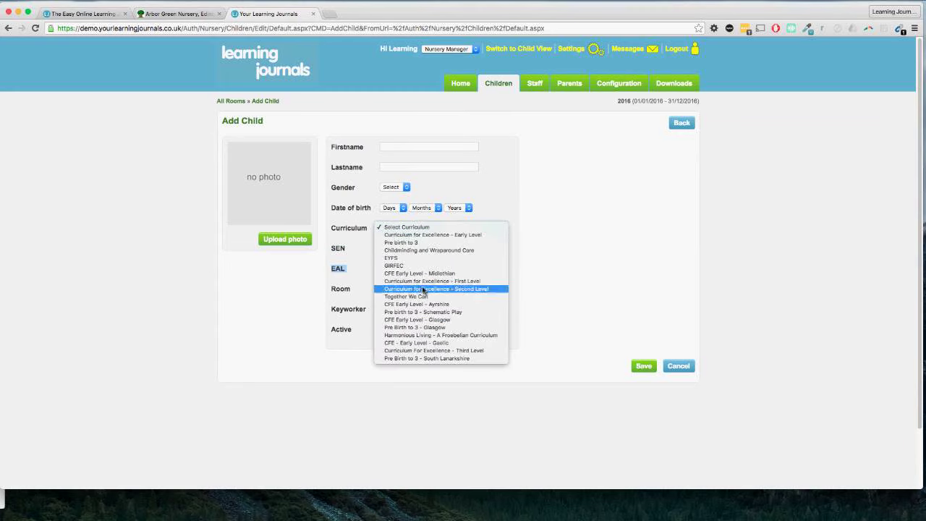
pyautogui.click(391, 259)
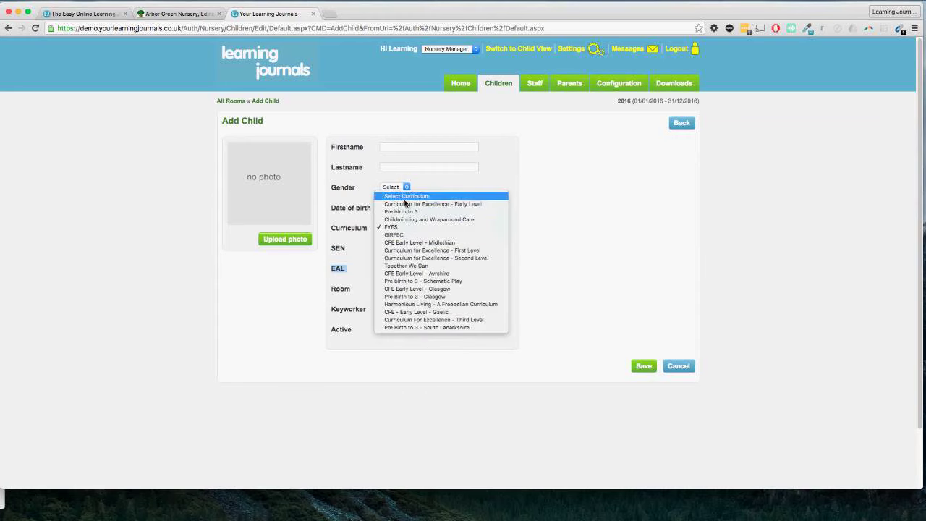
pyautogui.click(557, 257)
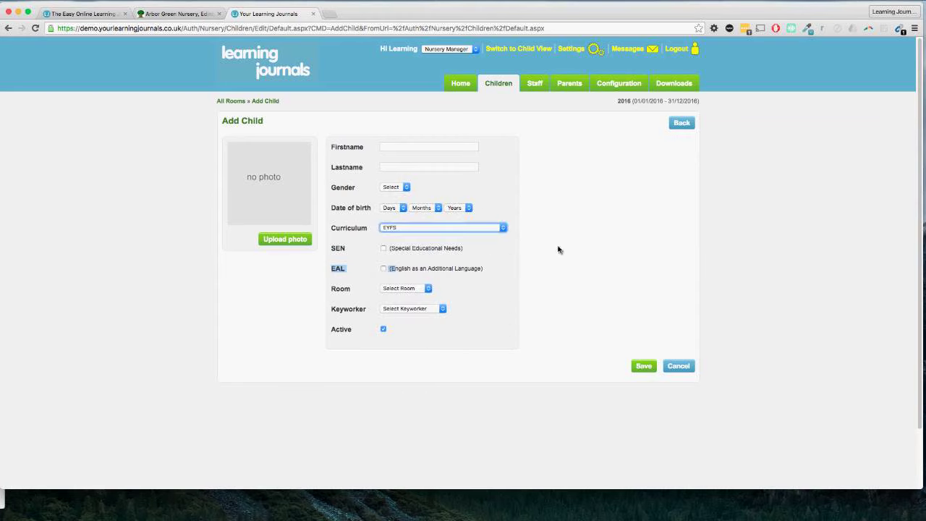
# Look through the nursery's staff list and the live parents list, checking the parents' Last Login values.
pyautogui.click(534, 86)
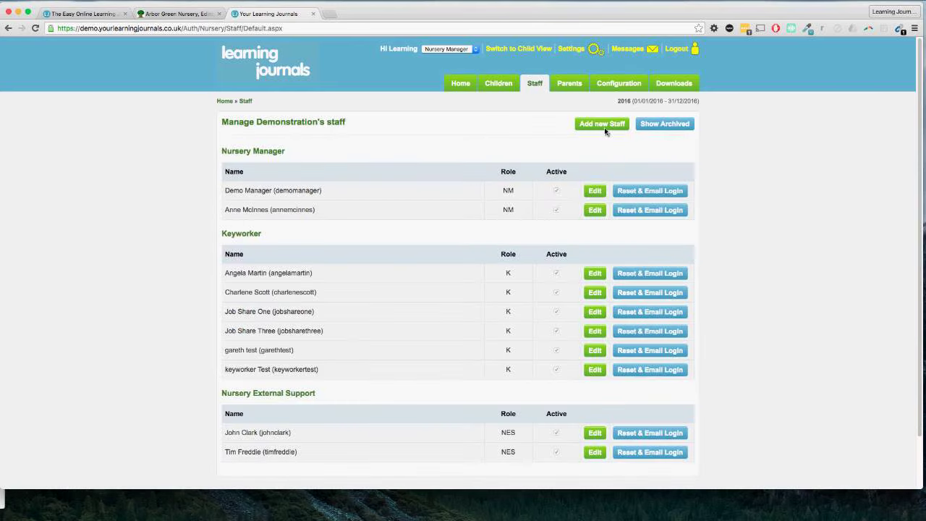
pyautogui.scroll(-1, 606, 131)
pyautogui.click(567, 83)
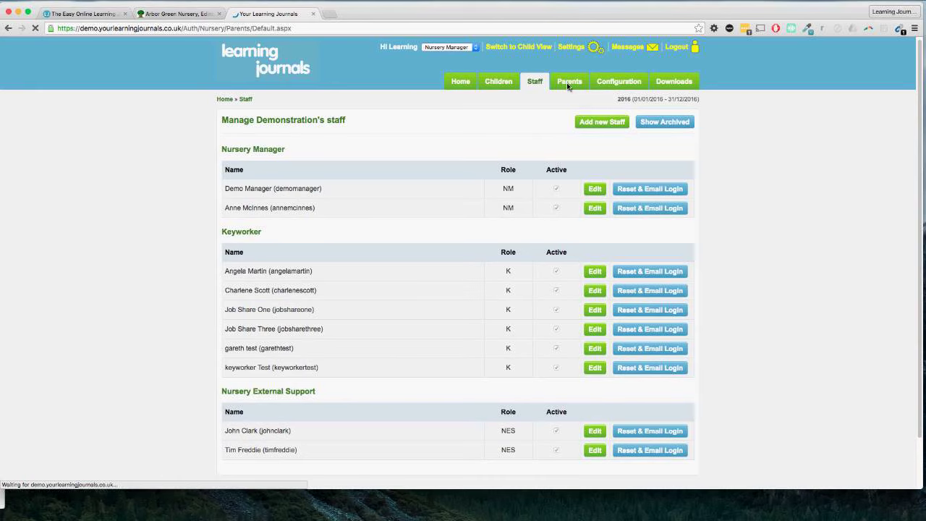
pyautogui.moveTo(487, 205); pyautogui.dragTo(517, 207)
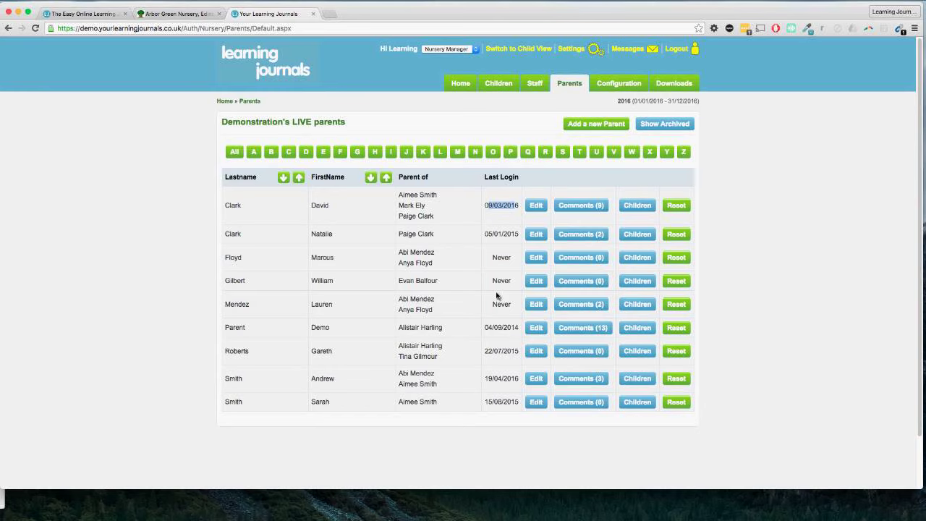
pyautogui.moveTo(492, 258); pyautogui.dragTo(513, 258)
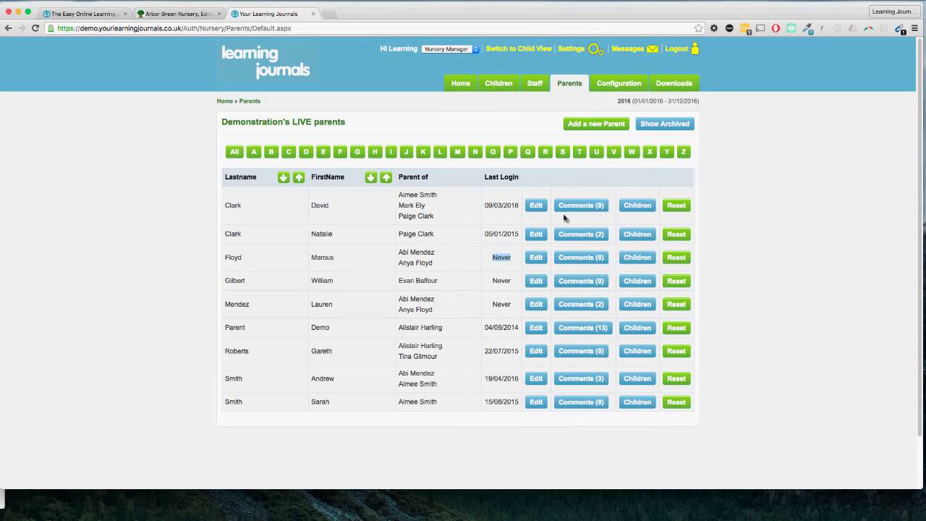
# Open the Pre-School room and bring up the Learning Tracker of the second child listed.
pyautogui.click(497, 86)
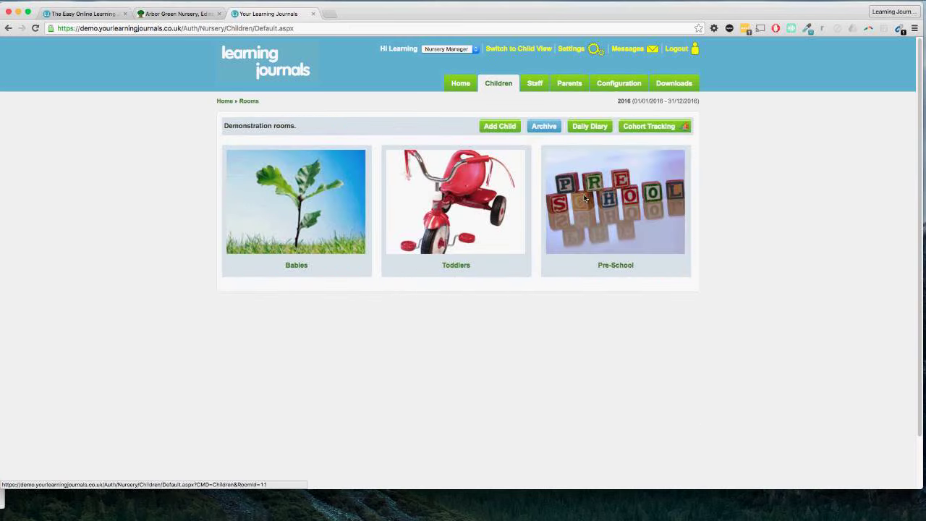
pyautogui.click(584, 198)
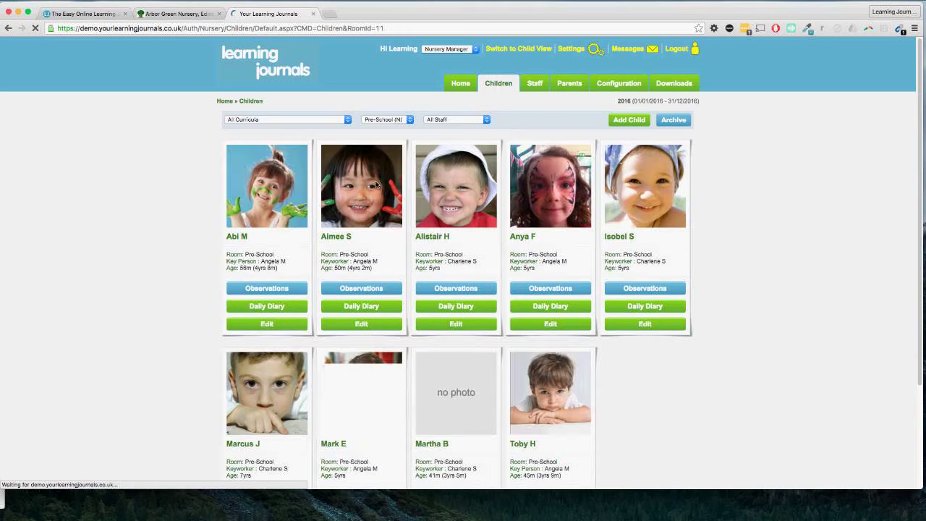
pyautogui.click(375, 184)
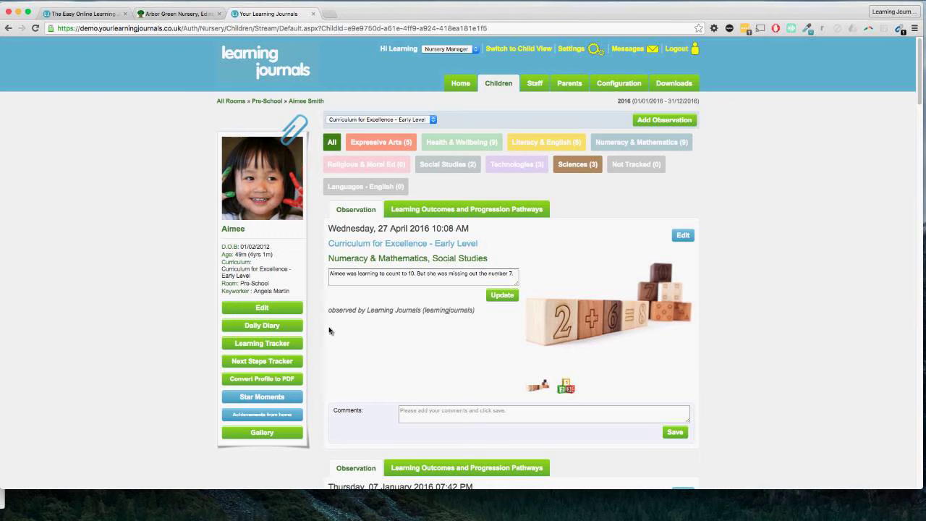
pyautogui.click(273, 344)
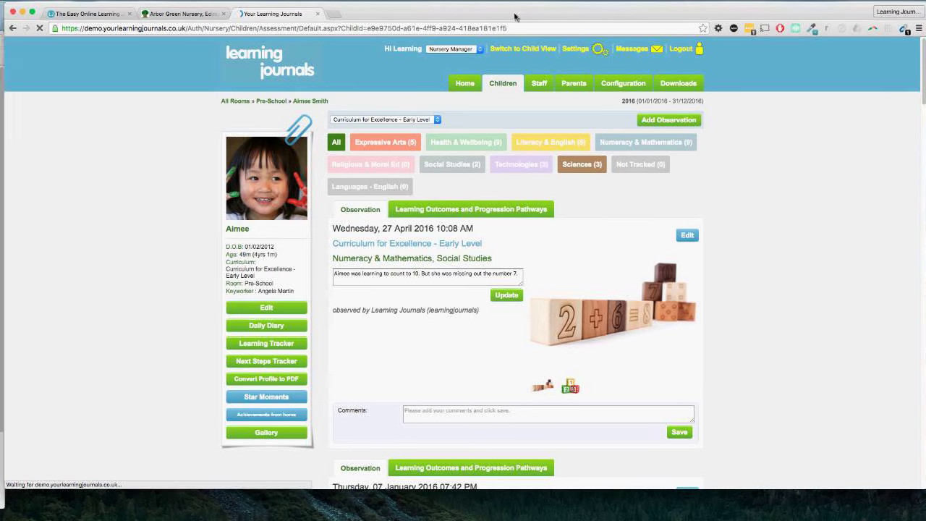
# Examine the child's Curriculum for Excellence - Early Level summary, comparing the overall pie chart with those of the individual learning outcome areas.
pyautogui.scroll(-3, 529, 196)
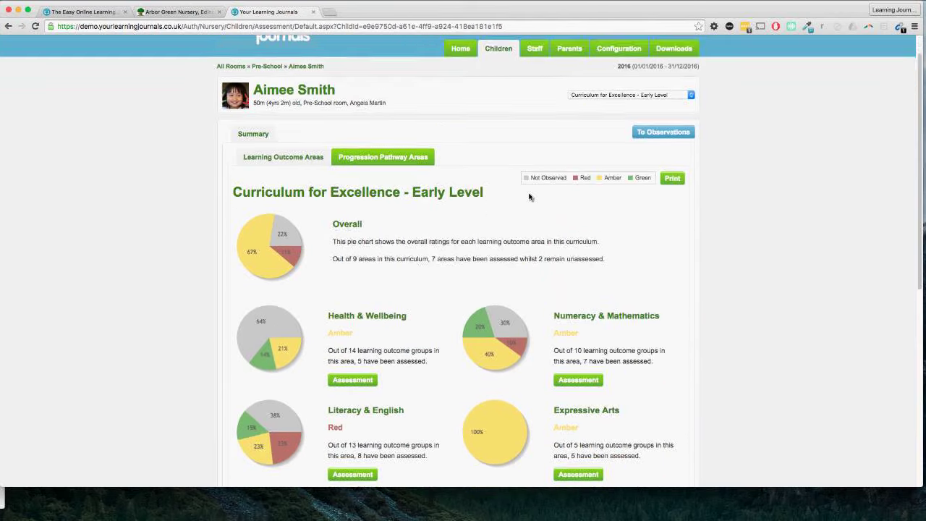
pyautogui.scroll(-1, 528, 196)
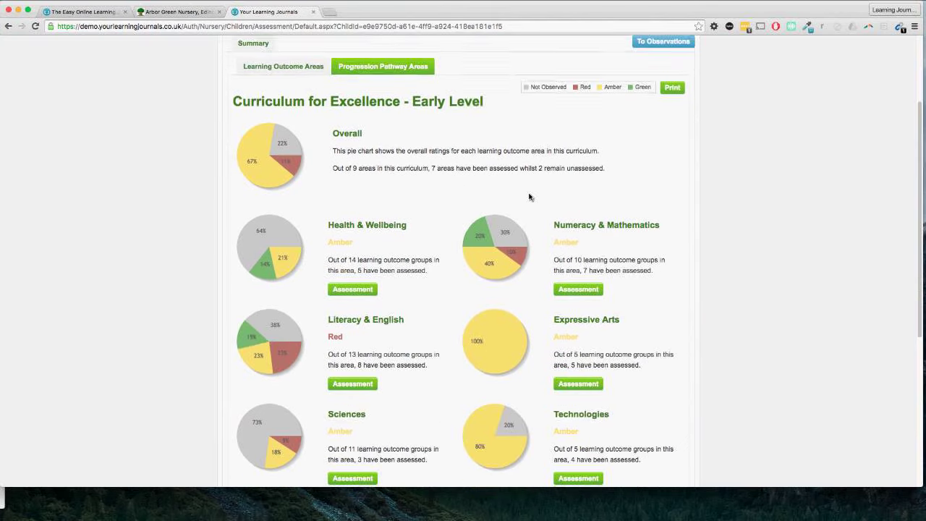
pyautogui.scroll(-1, 529, 196)
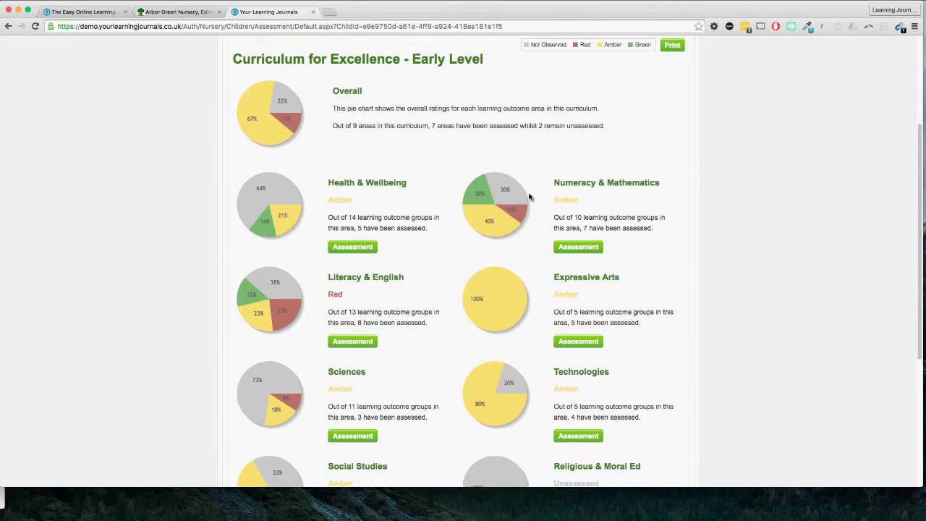
pyautogui.scroll(-1, 528, 196)
pyautogui.scroll(-1, 529, 196)
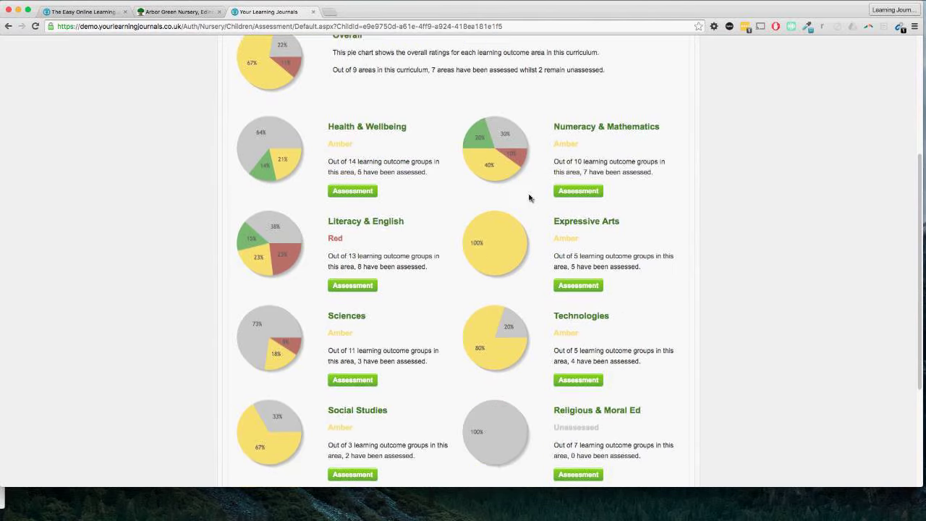
pyautogui.scroll(-1, 528, 198)
pyautogui.scroll(-1, 529, 197)
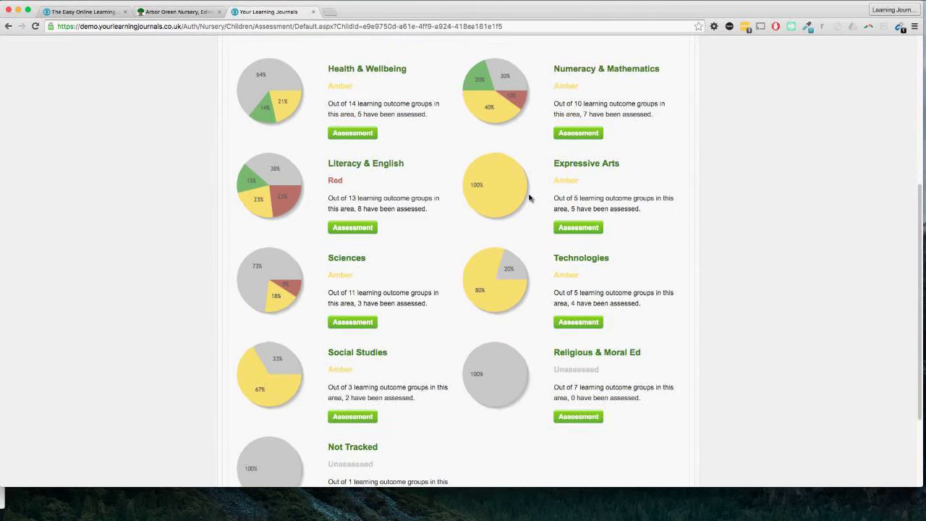
pyautogui.scroll(-1, 528, 198)
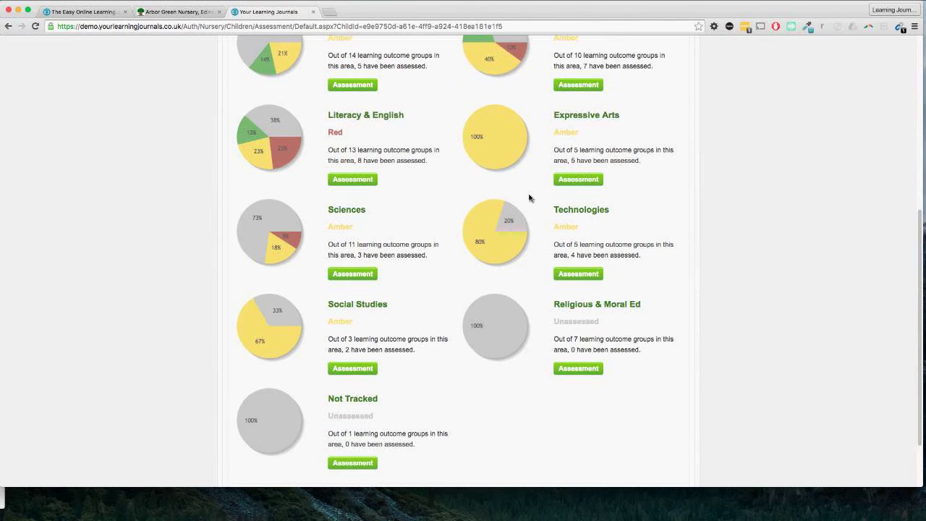
pyautogui.scroll(2, 529, 198)
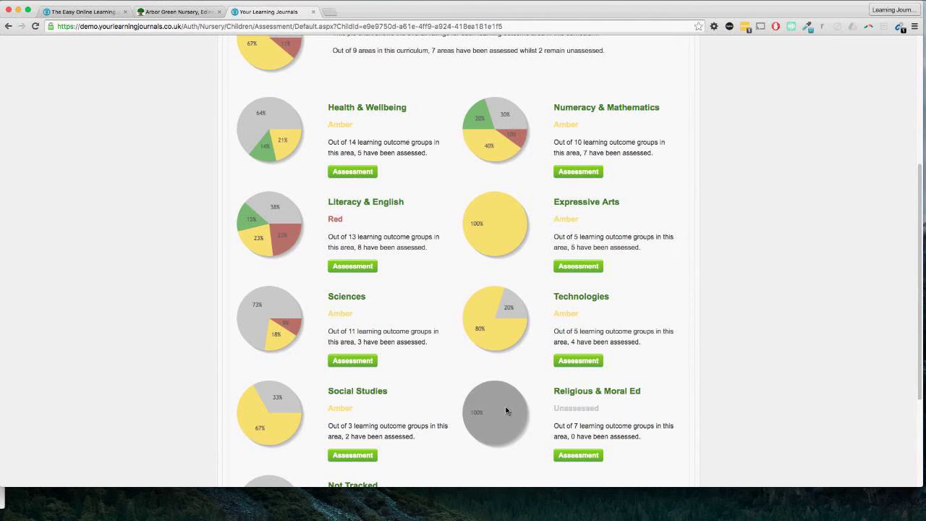
pyautogui.scroll(1, 506, 410)
# Open the child's Health & Wellbeing assessment and go through its outcome groups to Mental and emotional.
pyautogui.moveTo(328, 138); pyautogui.dragTo(415, 147)
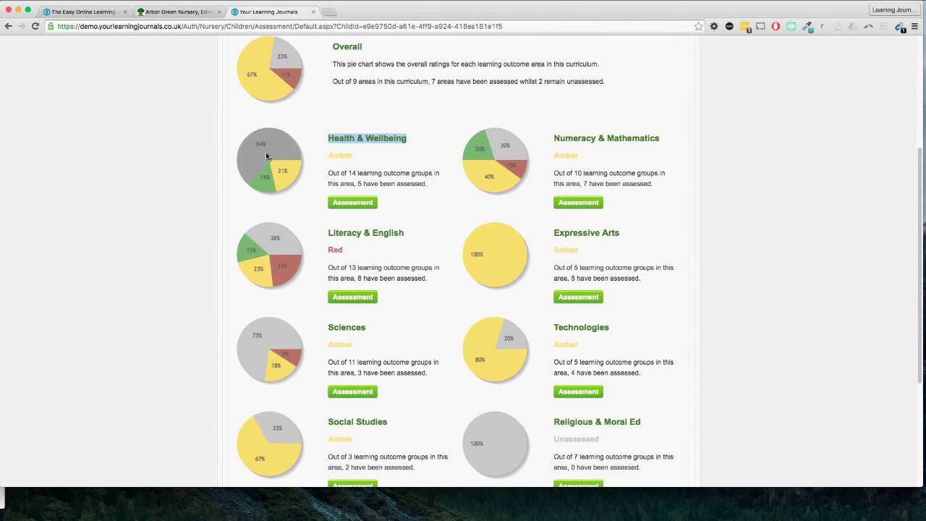
pyautogui.click(350, 205)
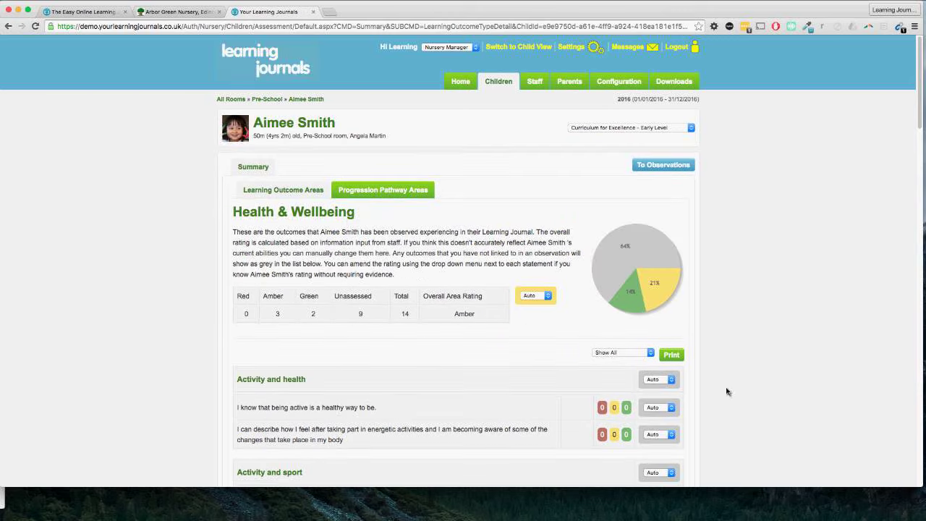
pyautogui.scroll(-5, 699, 373)
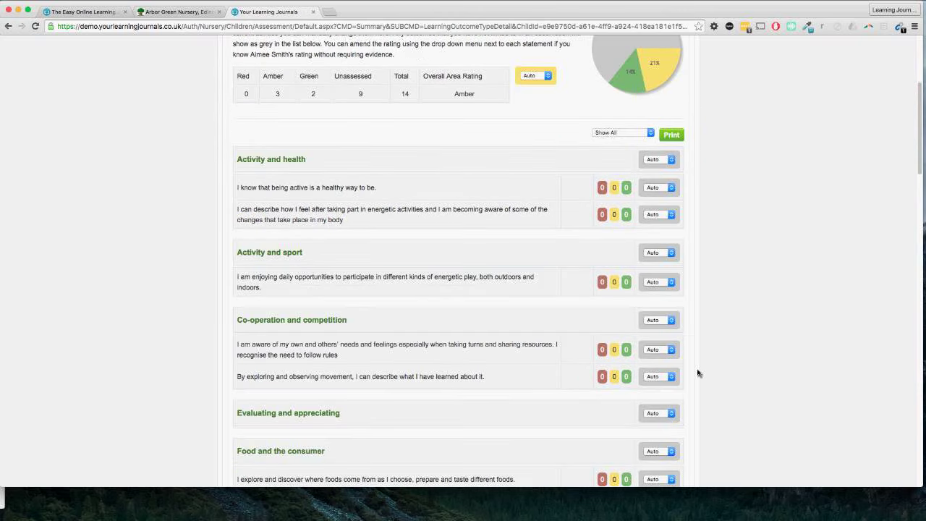
pyautogui.scroll(-3, 699, 373)
pyautogui.scroll(-2, 697, 373)
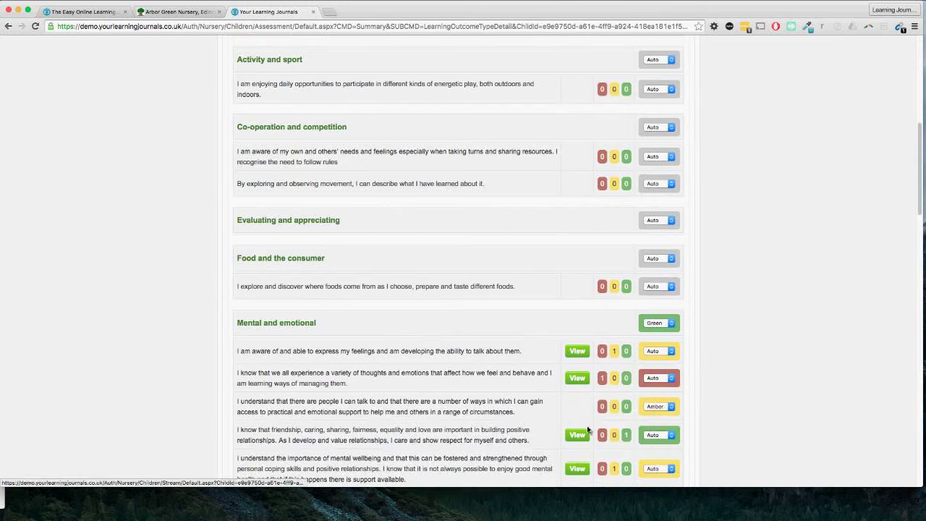
pyautogui.scroll(-1, 586, 432)
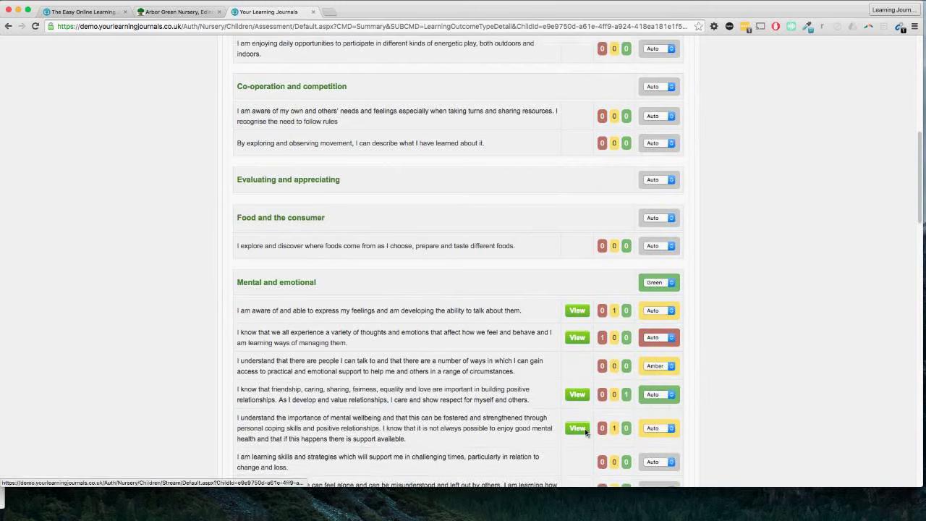
pyautogui.scroll(-1, 586, 432)
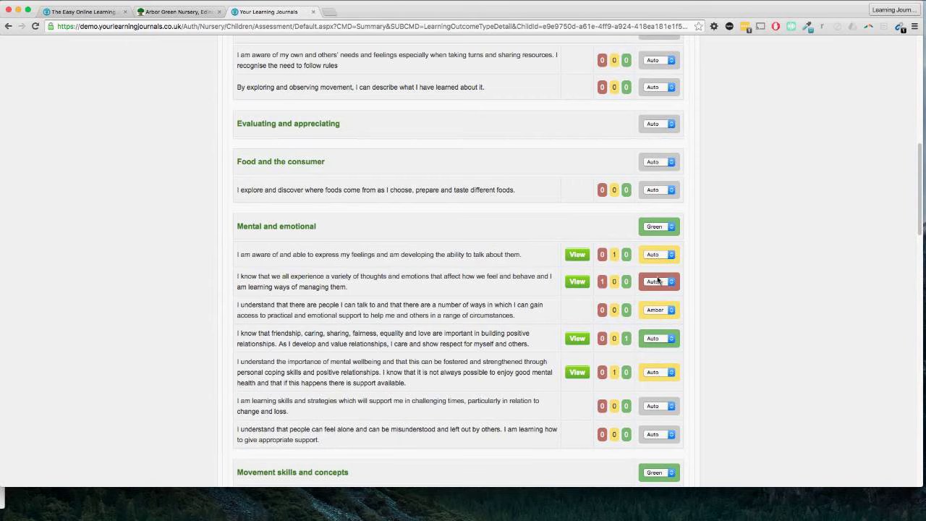
# Set the rating of the first Mental and emotional statement, about being aware of and expressing feelings, to Green.
pyautogui.tripleClick(376, 254)
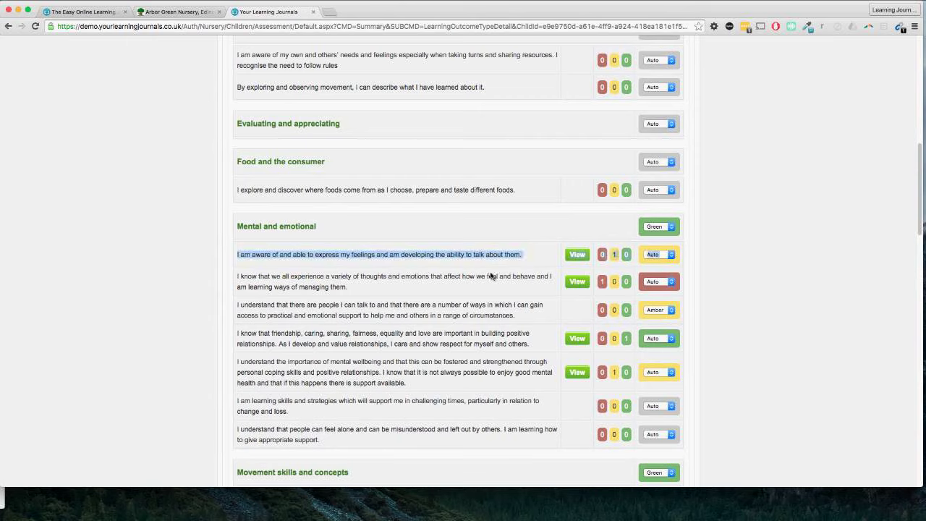
pyautogui.click(652, 266)
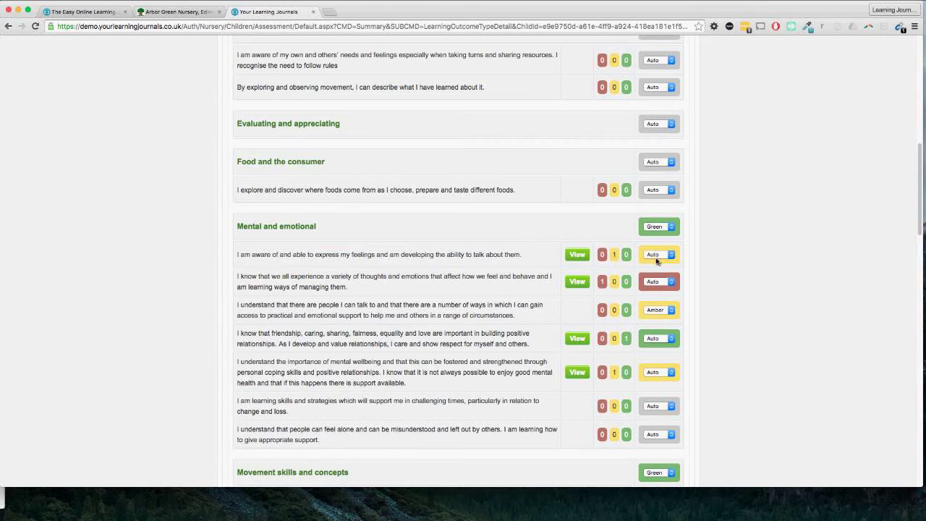
pyautogui.moveTo(292, 256); pyautogui.dragTo(311, 256)
pyautogui.click(430, 262)
pyautogui.moveTo(528, 259); pyautogui.dragTo(236, 255)
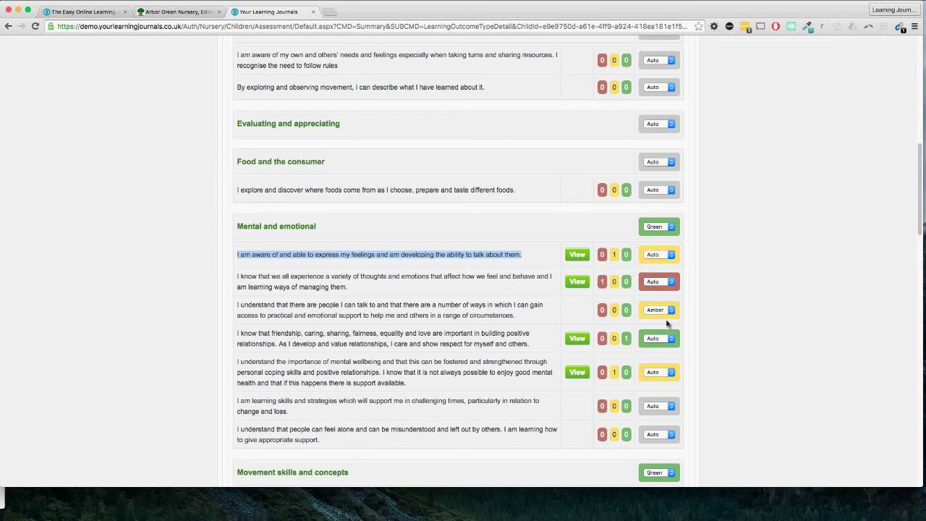
pyautogui.click(654, 255)
pyautogui.click(655, 278)
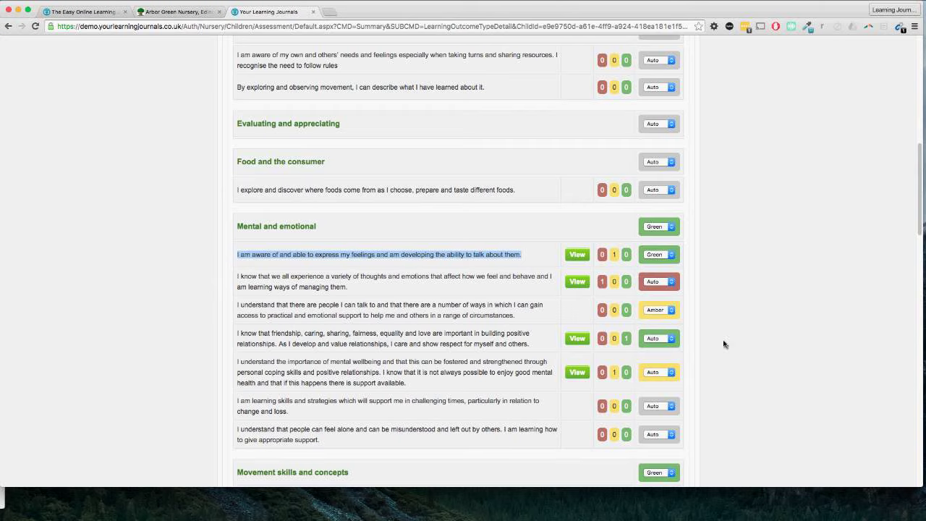
# Set the rating of the second Nutrition statement, about handling, tasting and learning about different foods together, to Red.
pyautogui.scroll(-5, 724, 344)
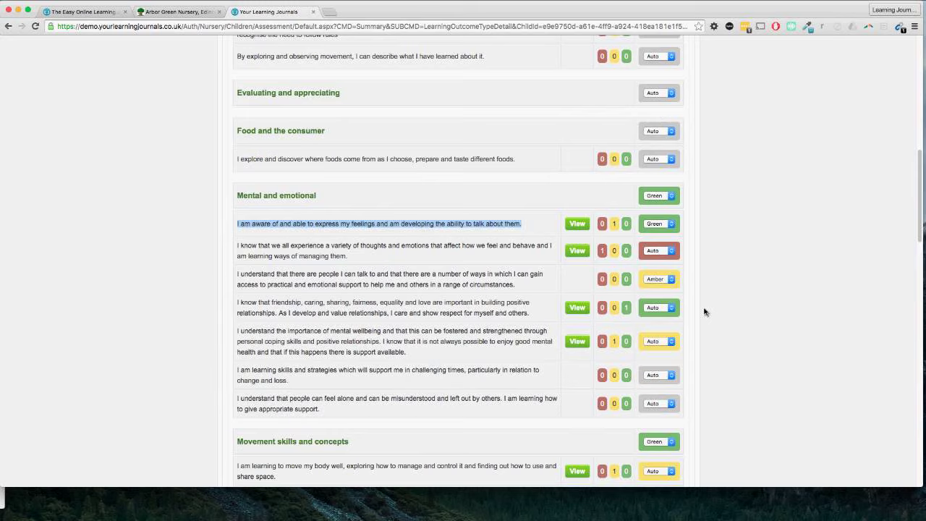
pyautogui.click(658, 283)
pyautogui.click(658, 297)
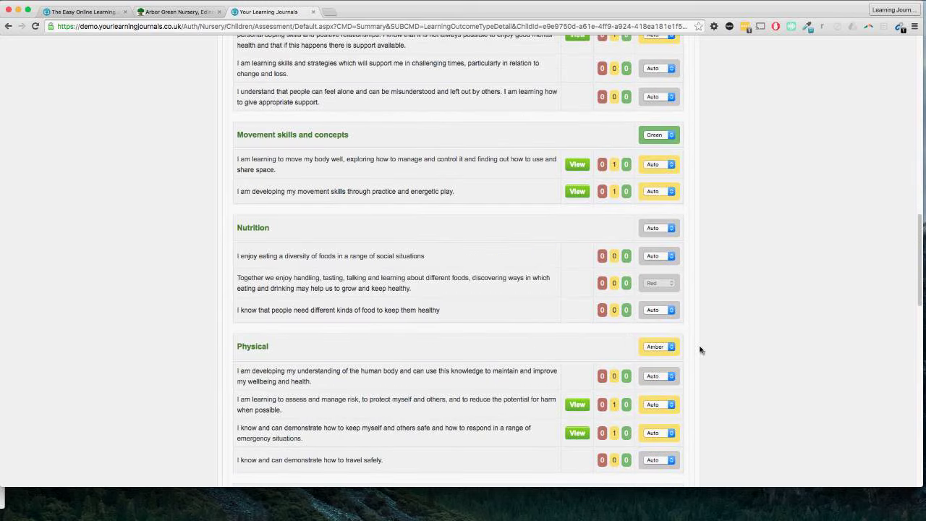
pyautogui.scroll(4, 699, 350)
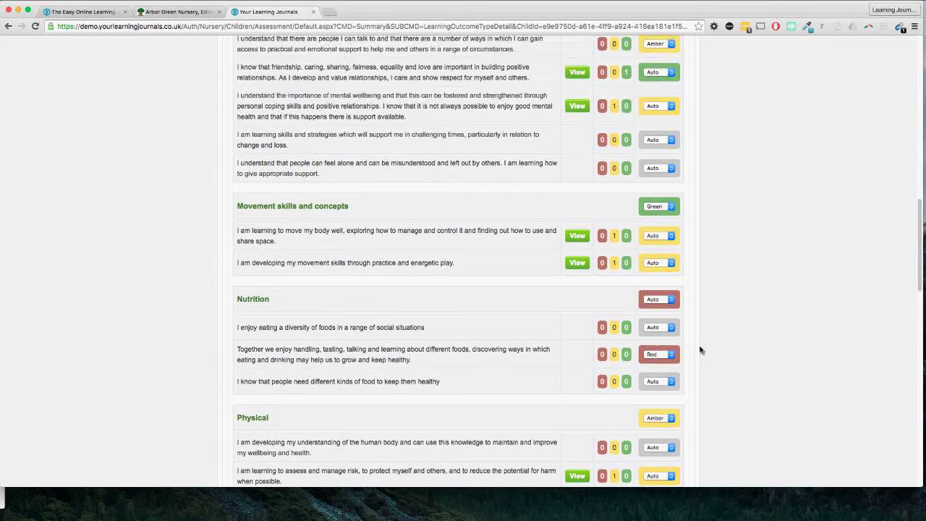
pyautogui.scroll(10, 700, 350)
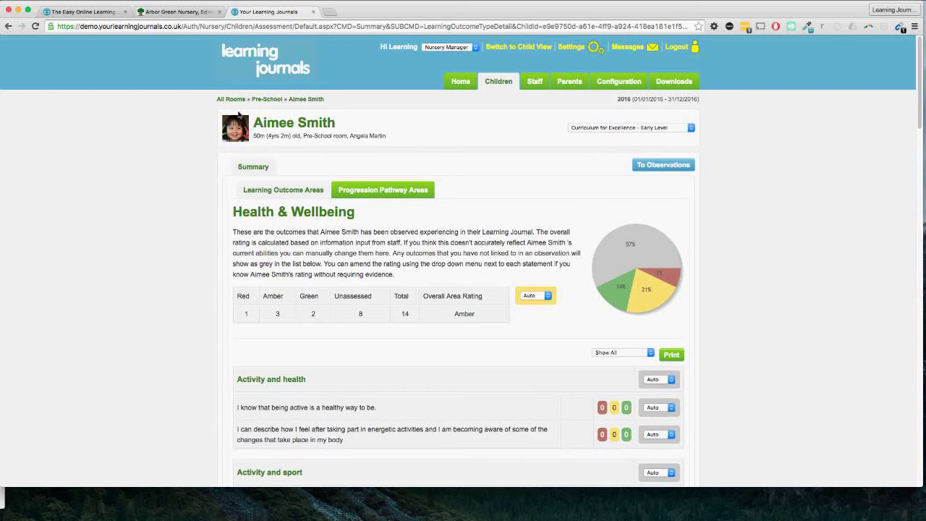
# Return to the child's profile and open the Next Steps Tracker.
pyautogui.click(9, 27)
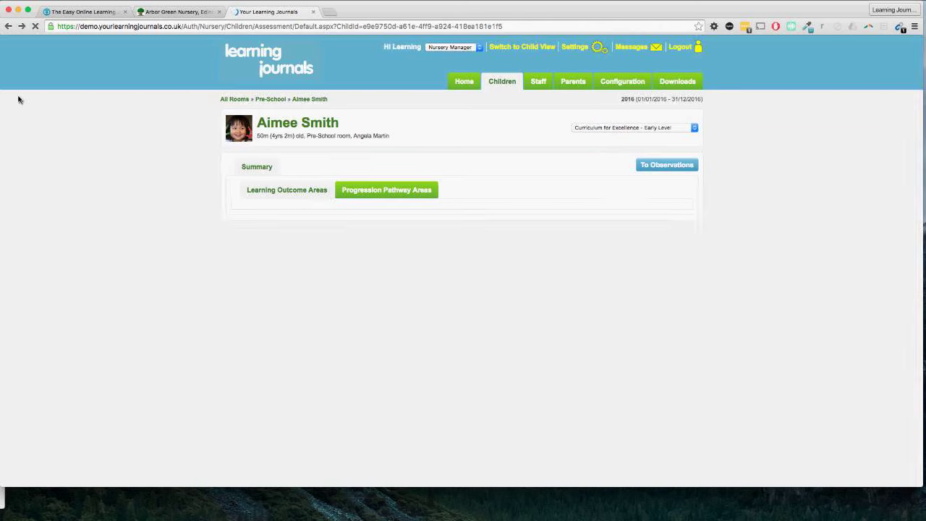
pyautogui.scroll(5, 505, 116)
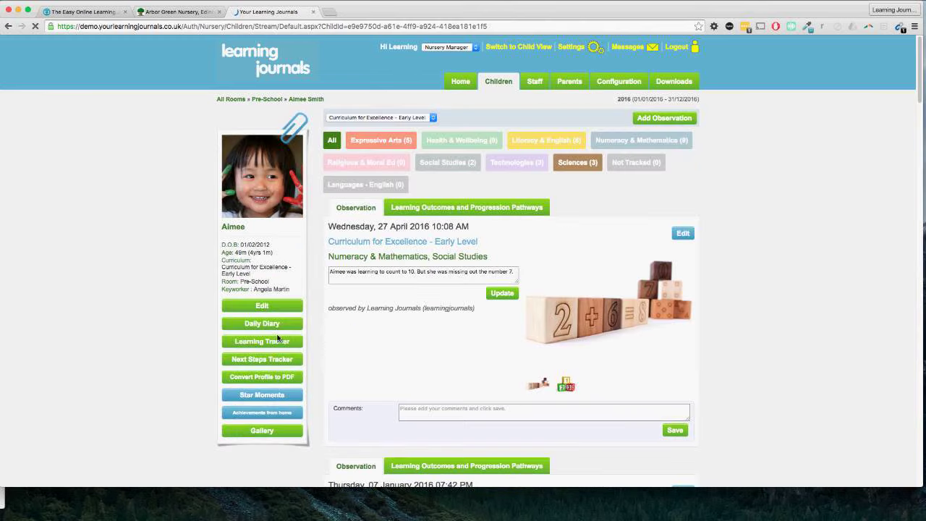
pyautogui.click(266, 359)
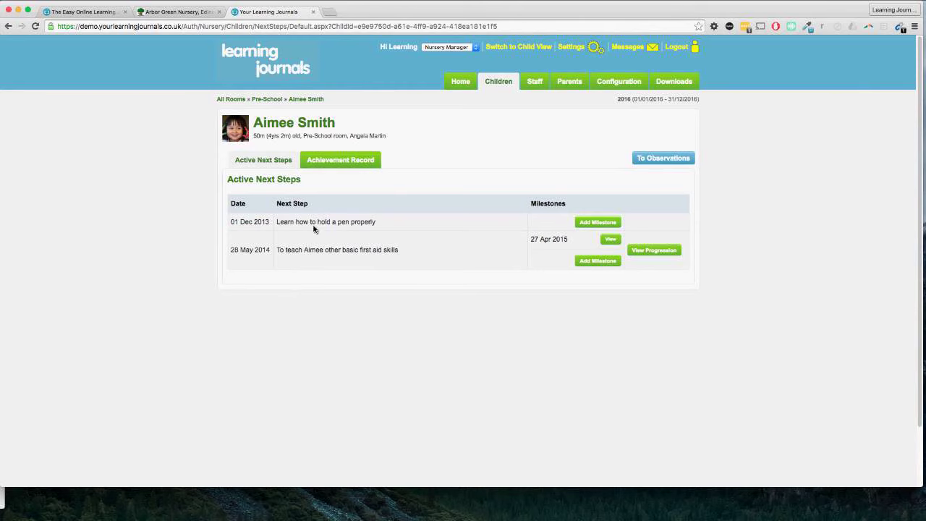
# Examine the child's Active Next Steps, comparing the pen-holding and basic first aid entries and their milestone options.
pyautogui.moveTo(267, 165); pyautogui.dragTo(293, 166)
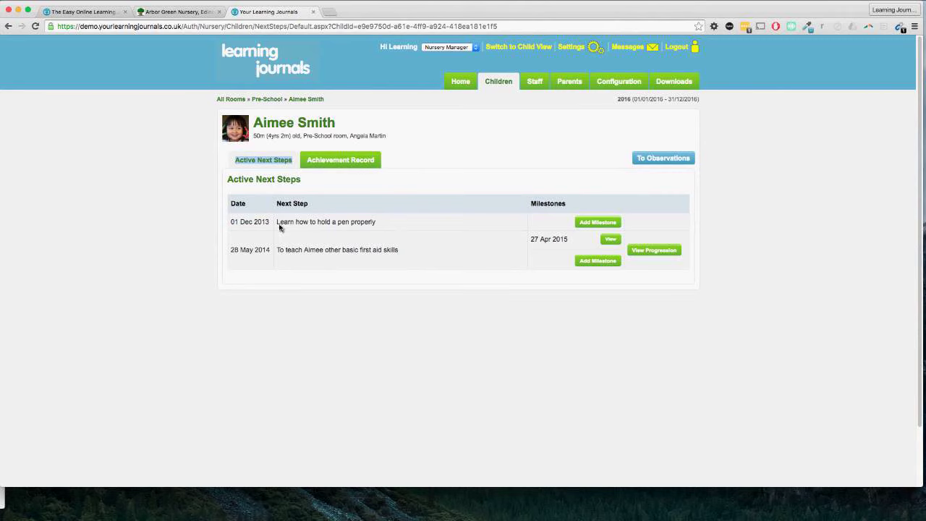
pyautogui.moveTo(277, 223); pyautogui.dragTo(376, 228)
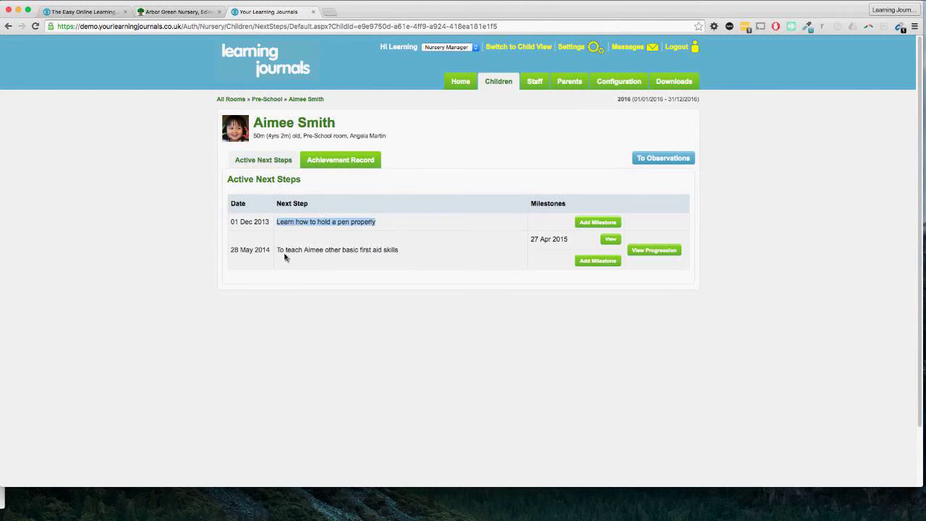
pyautogui.moveTo(285, 258); pyautogui.dragTo(409, 262)
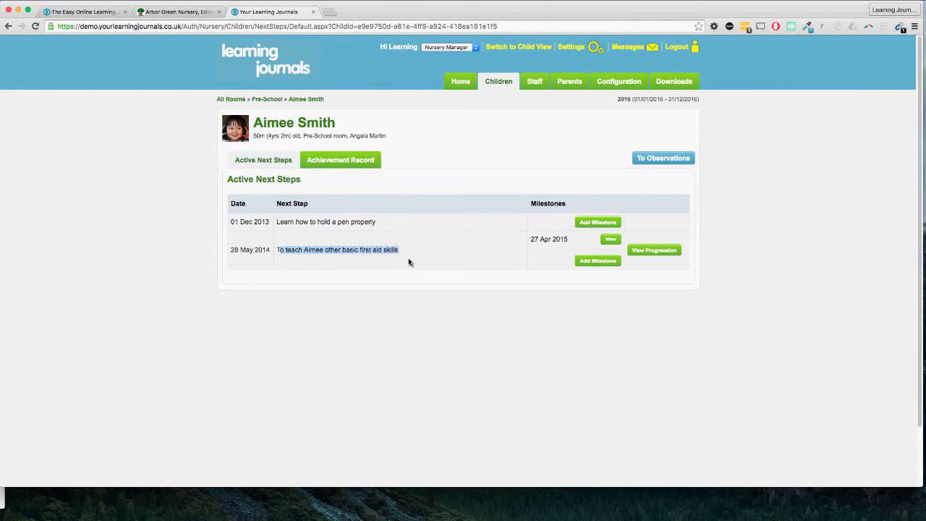
pyautogui.click(455, 271)
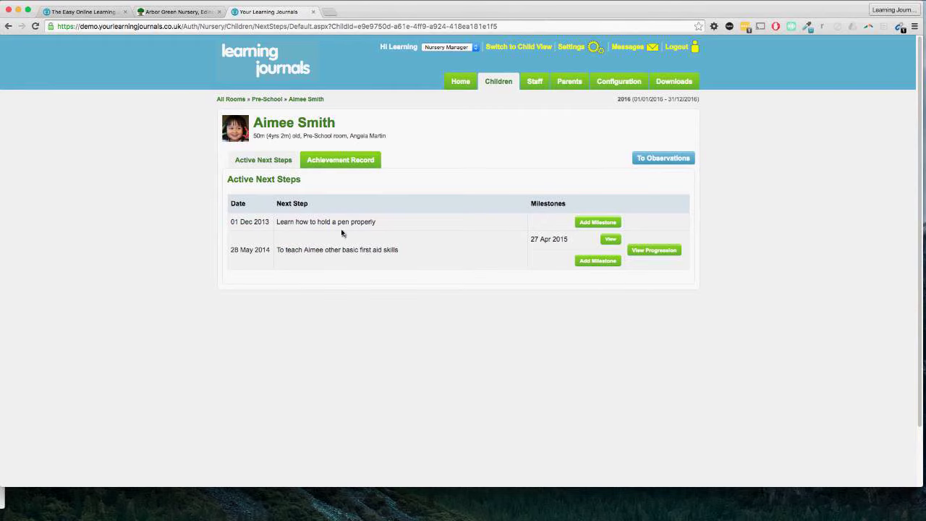
pyautogui.moveTo(281, 223); pyautogui.dragTo(375, 227)
pyautogui.click(378, 227)
pyautogui.tripleClick(379, 226)
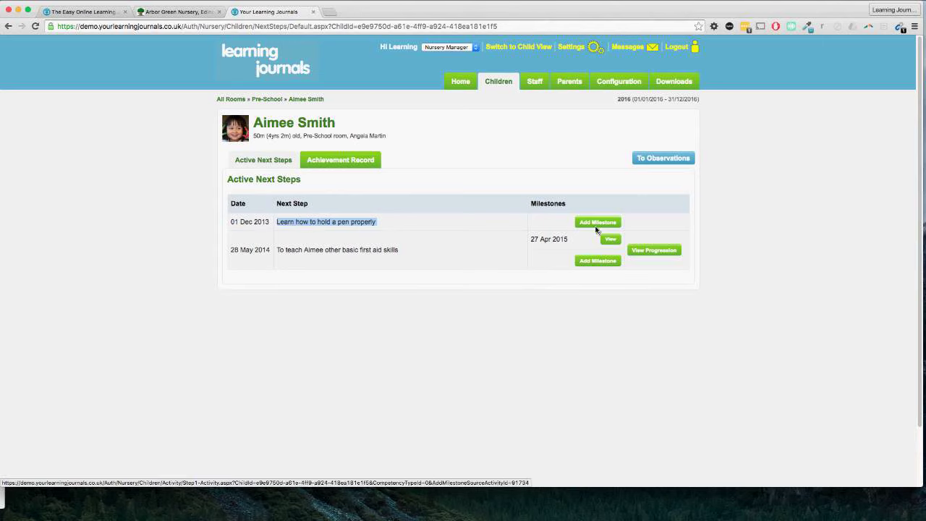
pyautogui.click(329, 224)
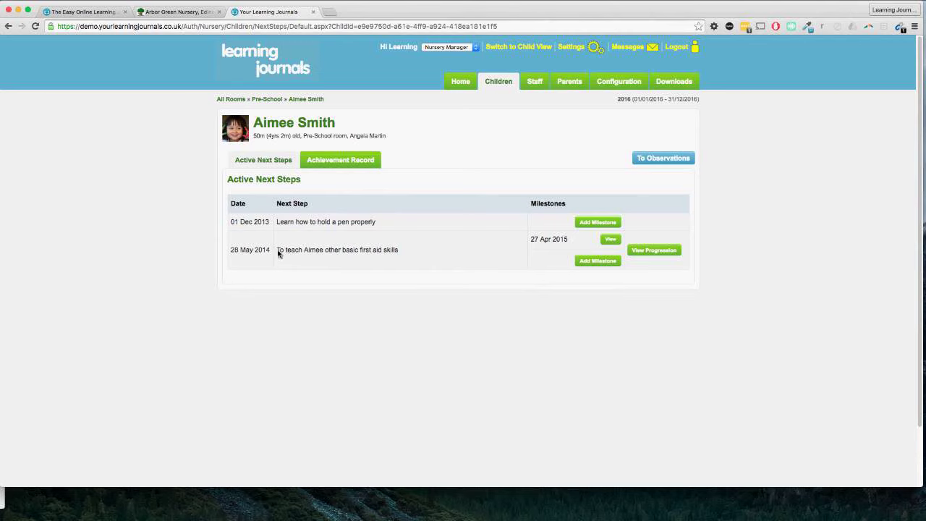
pyautogui.moveTo(278, 252); pyautogui.dragTo(399, 258)
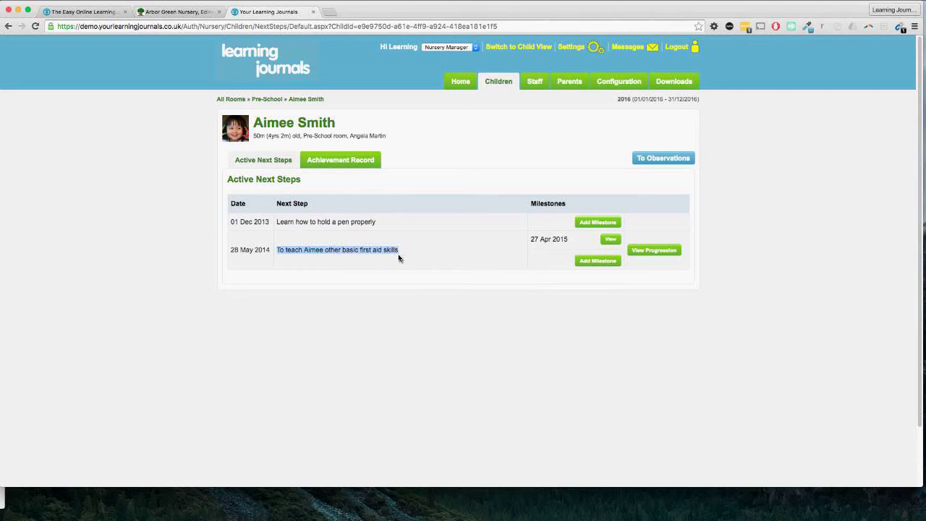
pyautogui.click(403, 258)
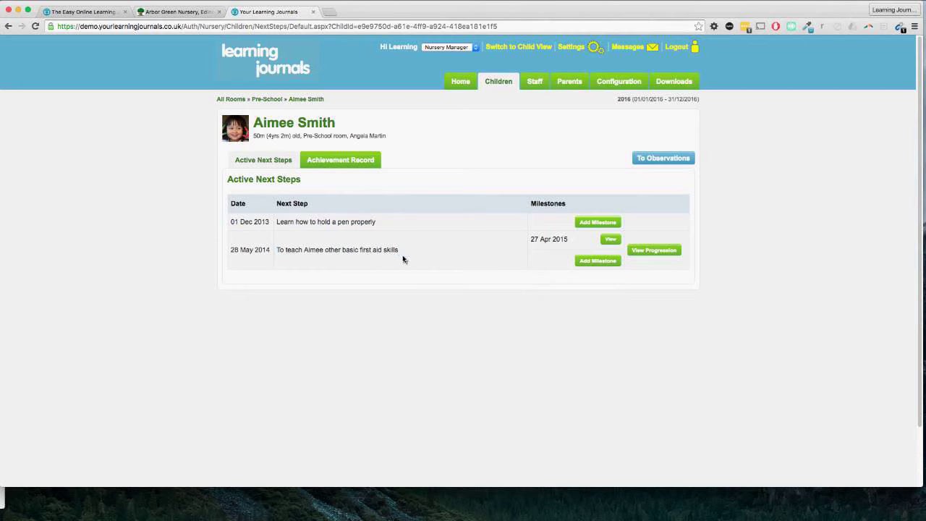
# Check the milestone date of the basic first aid next step and open its progression view.
pyautogui.moveTo(532, 241); pyautogui.dragTo(570, 241)
pyautogui.click(566, 240)
pyautogui.tripleClick(567, 243)
pyautogui.click(650, 251)
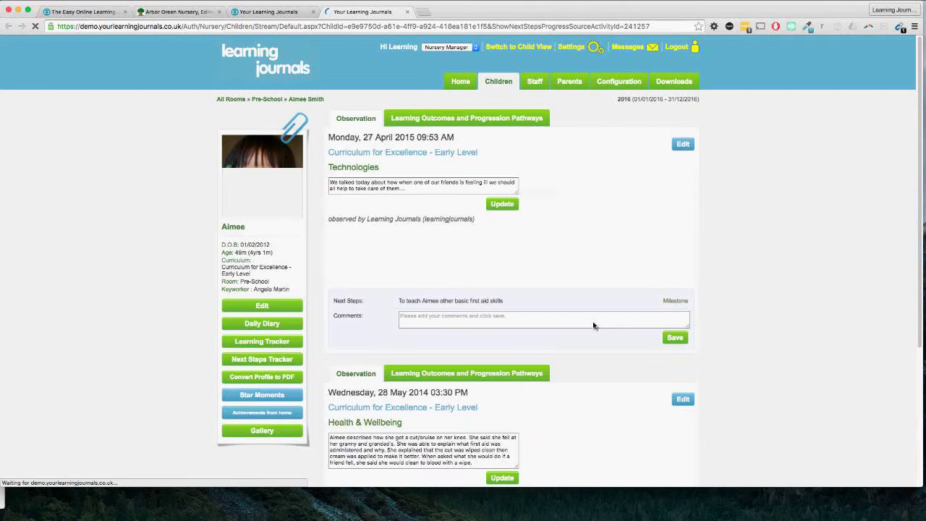
# Read the original Health & Wellbeing observation of 28 May 2014, including its next step, status and description.
pyautogui.scroll(-1, 639, 282)
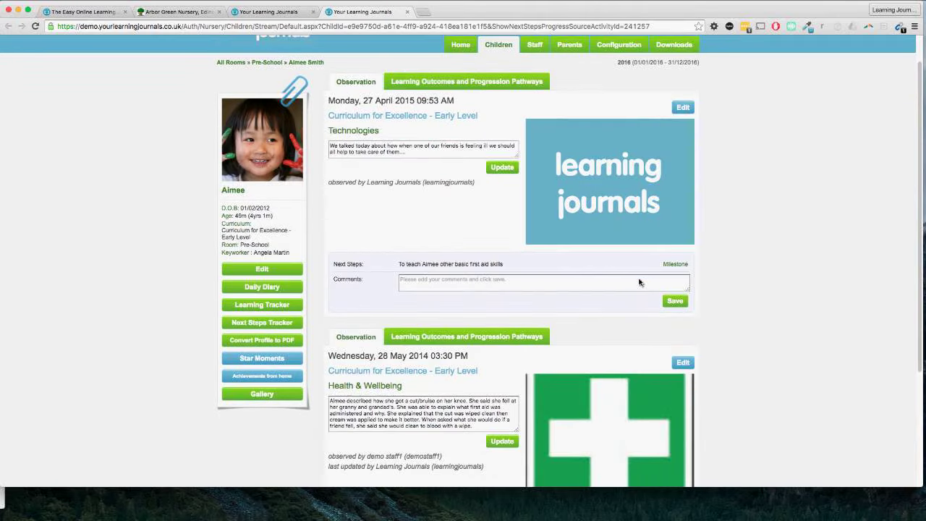
pyautogui.scroll(-3, 640, 281)
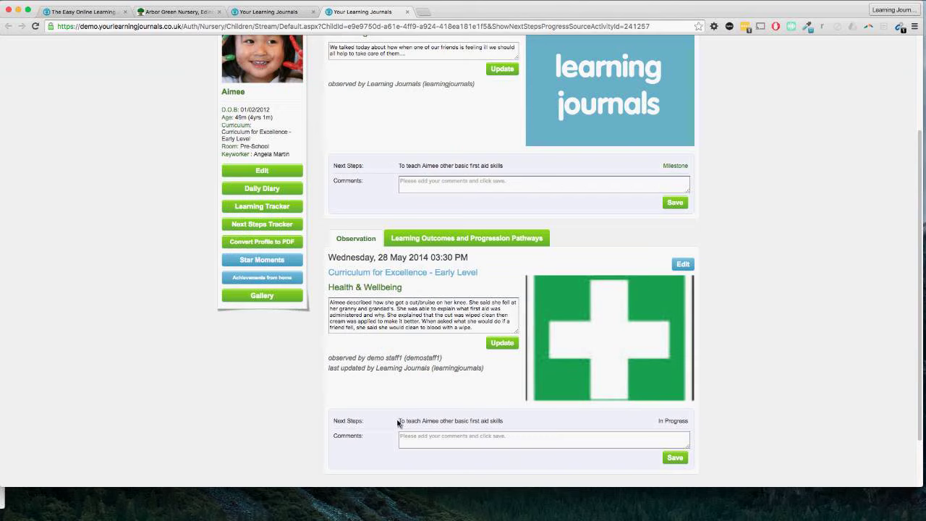
pyautogui.moveTo(399, 423); pyautogui.dragTo(523, 429)
pyautogui.click(521, 427)
pyautogui.moveTo(656, 430); pyautogui.dragTo(674, 425)
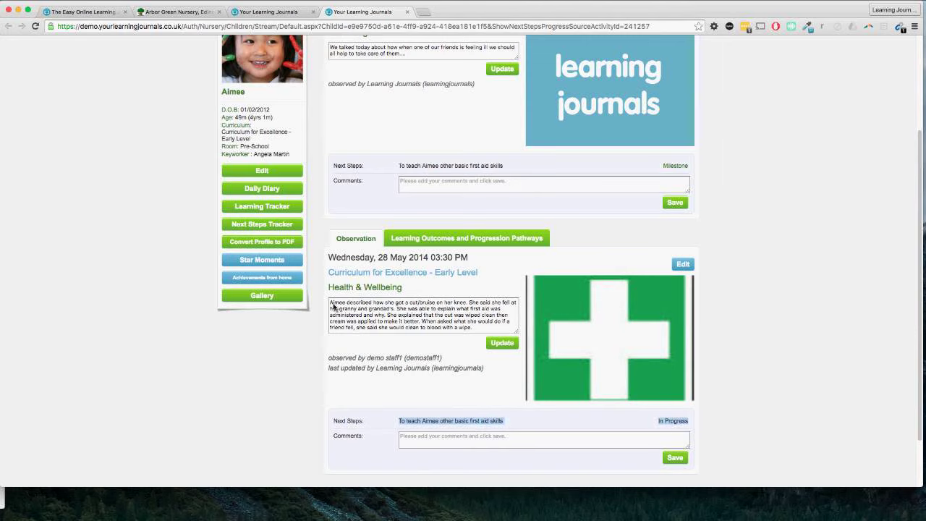
pyautogui.moveTo(331, 302); pyautogui.dragTo(474, 337)
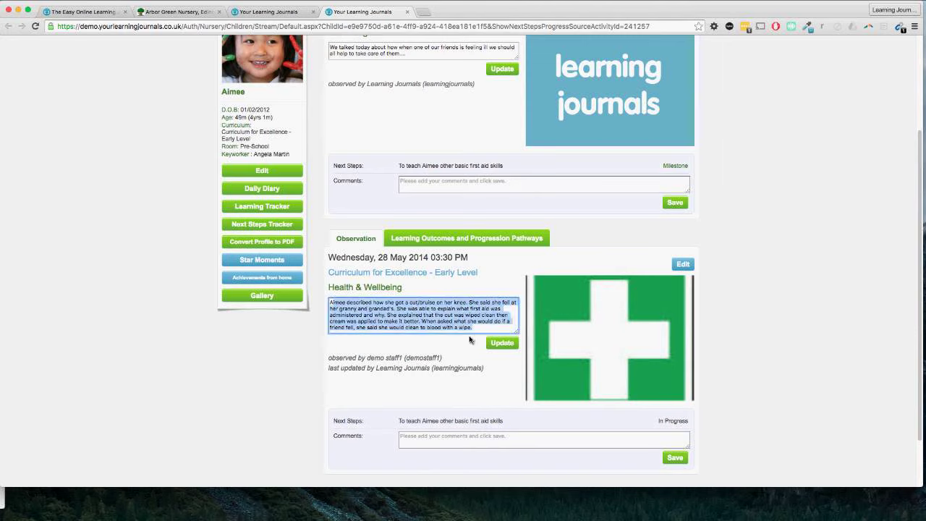
# Read the Technologies milestone observation of 27 April 2015 and compare it with the original first aid observation.
pyautogui.scroll(3, 470, 340)
pyautogui.moveTo(330, 143); pyautogui.dragTo(437, 150)
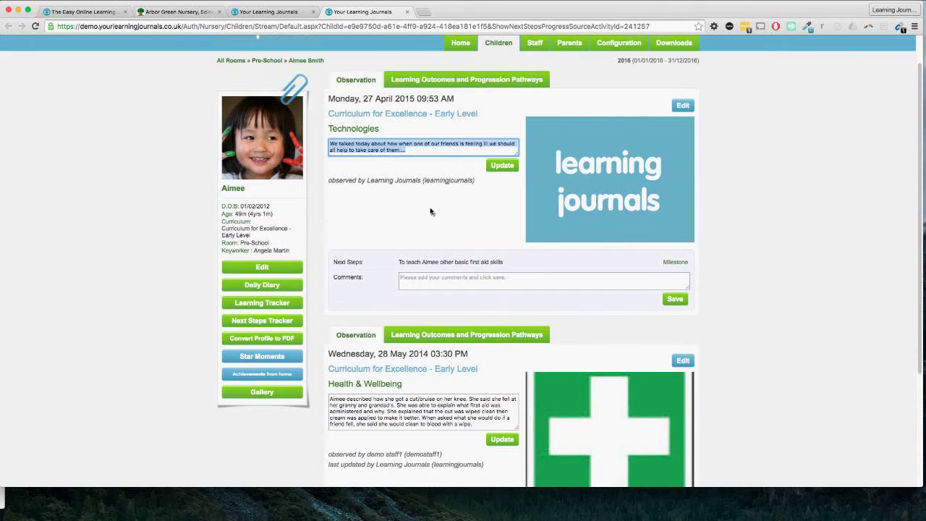
pyautogui.moveTo(398, 262); pyautogui.dragTo(515, 265)
pyautogui.moveTo(671, 264); pyautogui.dragTo(726, 277)
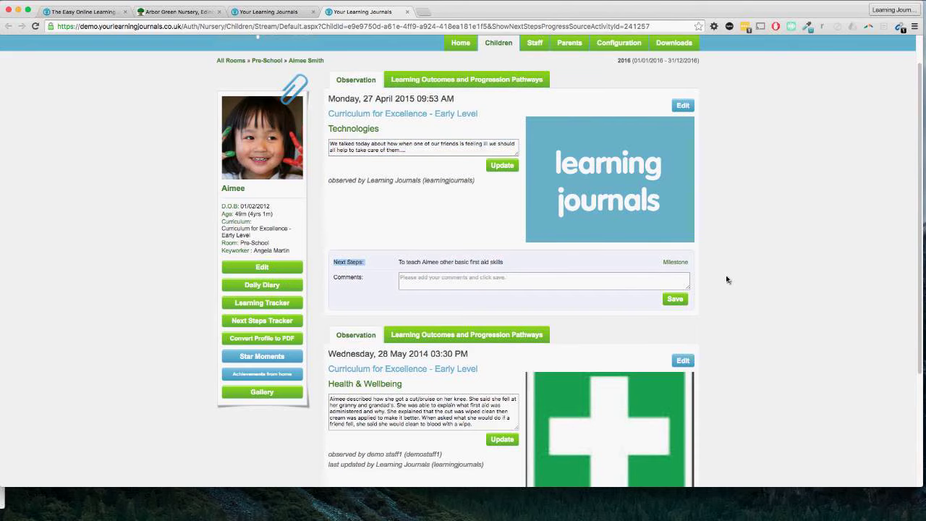
pyautogui.scroll(-1, 726, 277)
pyautogui.scroll(1, 715, 280)
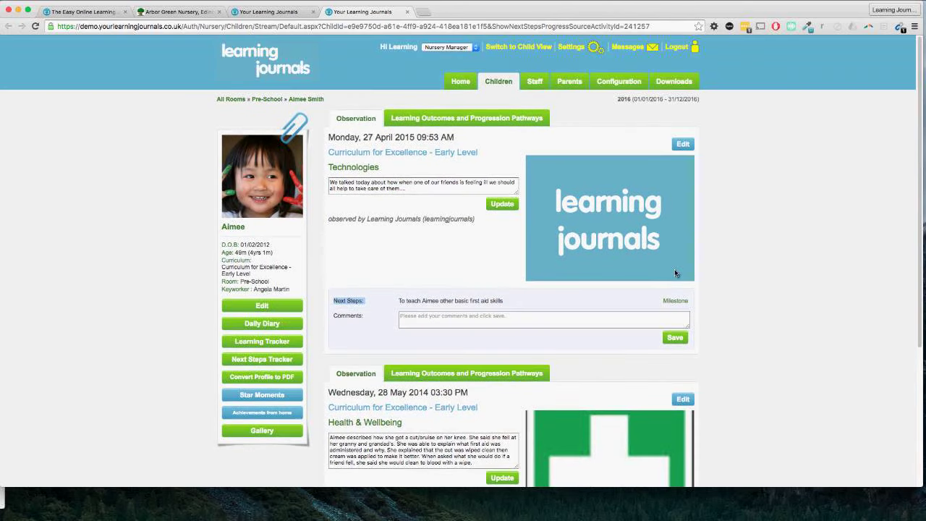
pyautogui.scroll(-5, 675, 273)
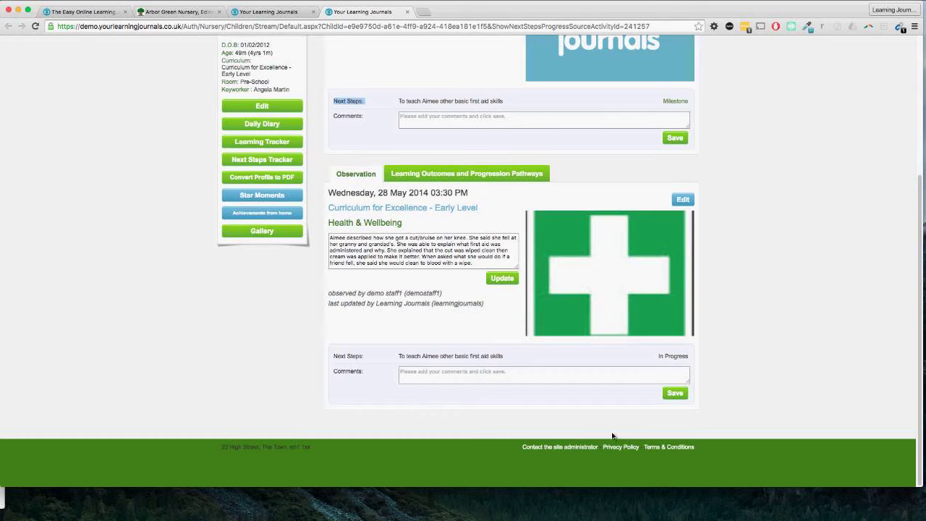
pyautogui.scroll(5, 502, 379)
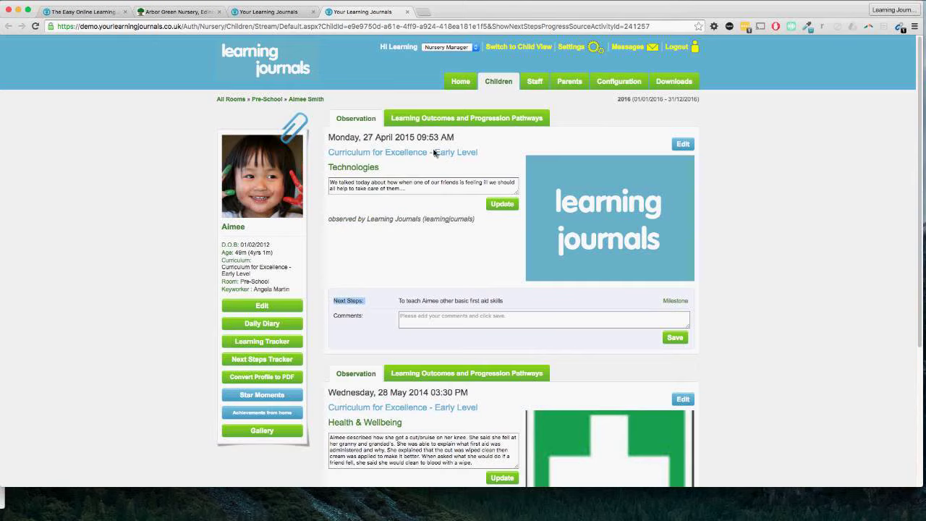
pyautogui.scroll(-3, 483, 218)
pyautogui.scroll(-2, 483, 217)
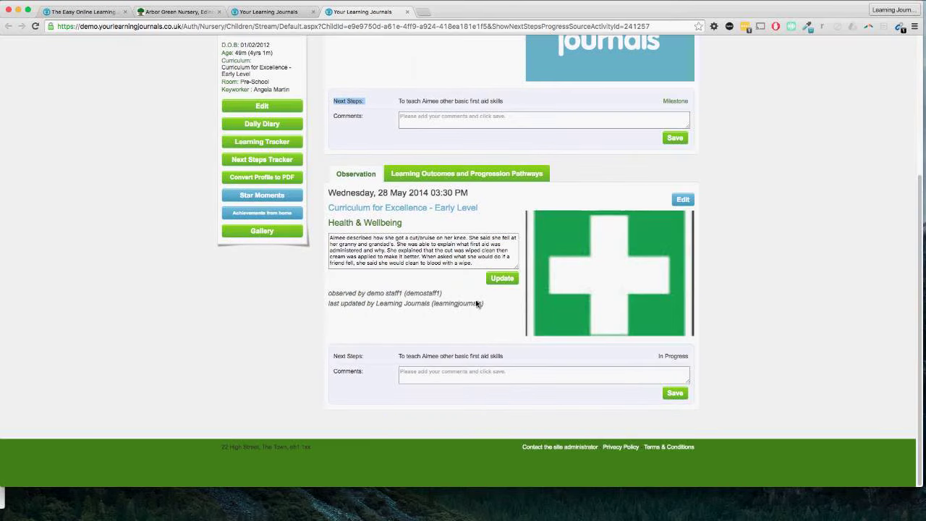
pyautogui.scroll(3, 476, 304)
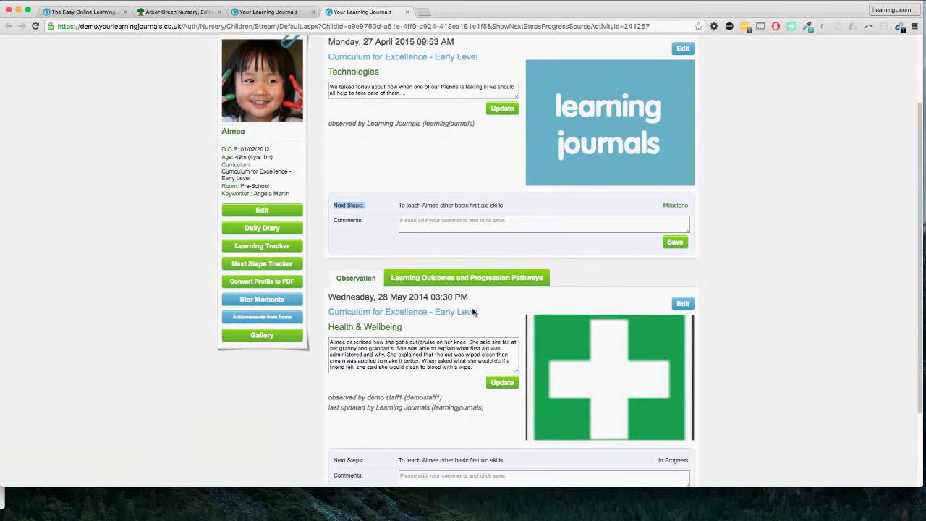
pyautogui.scroll(3, 474, 312)
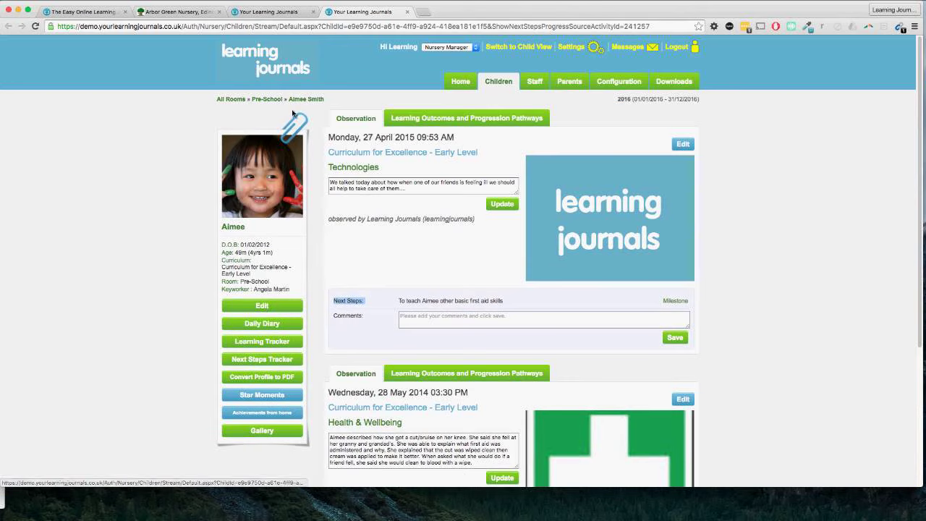
# Open the child's Gallery, view the fourth photo and the one following it with their observation text, and close the viewer.
pyautogui.click(304, 101)
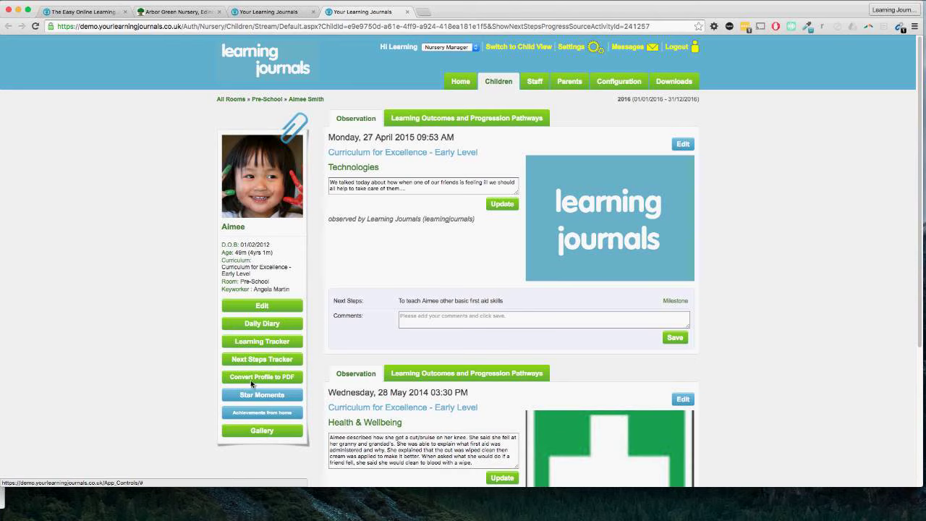
pyautogui.click(274, 433)
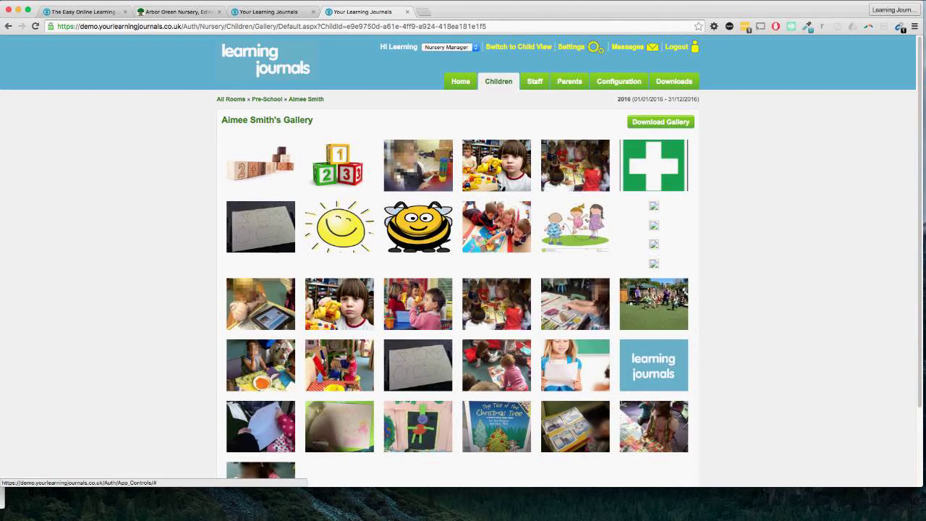
pyautogui.click(491, 167)
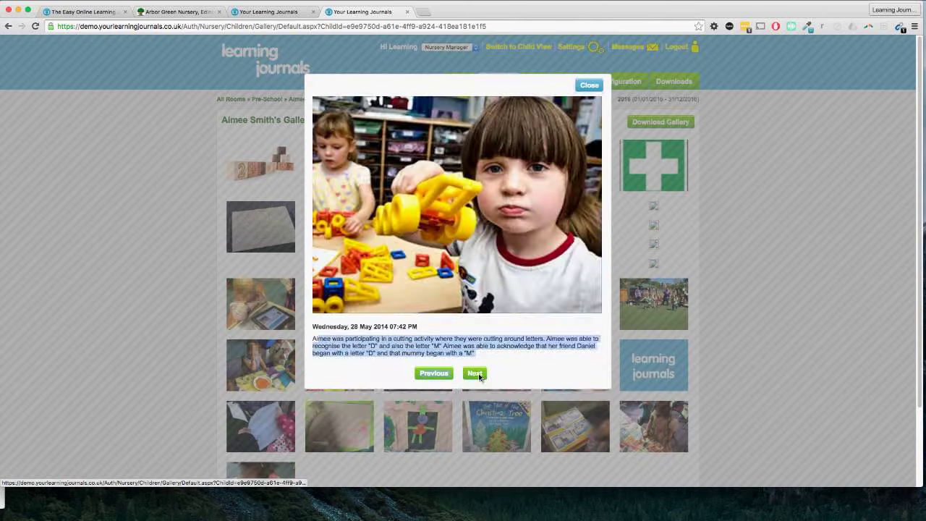
pyautogui.click(475, 372)
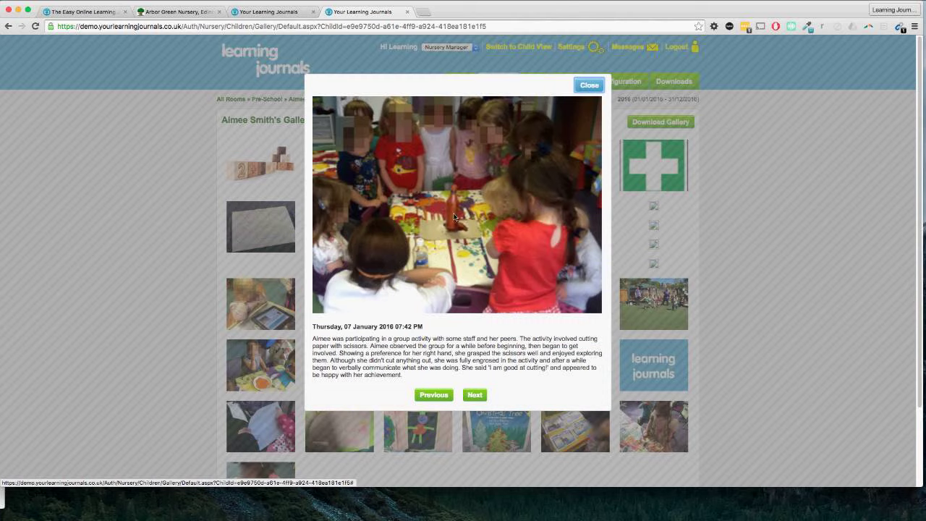
pyautogui.click(590, 85)
# Go back through the child's profile to the children's rooms overview and open Cohort Tracking.
pyautogui.click(304, 100)
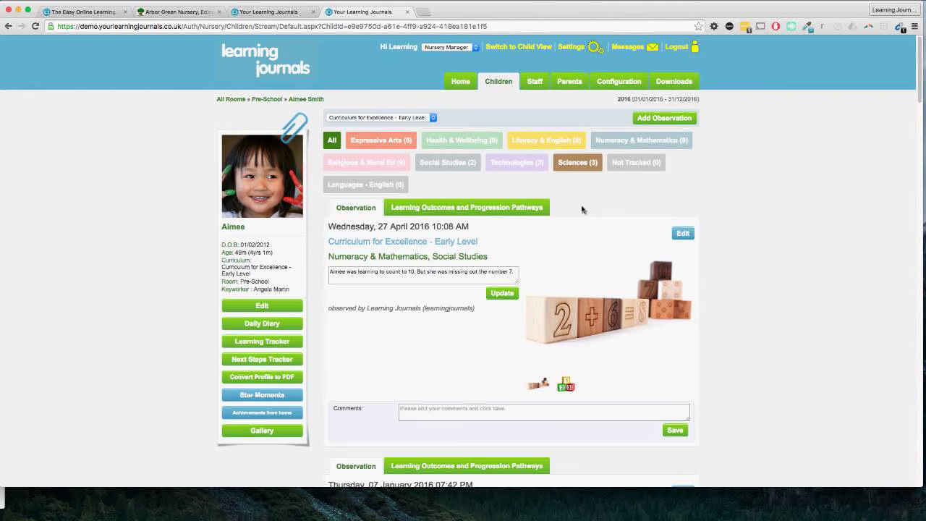
pyautogui.click(498, 82)
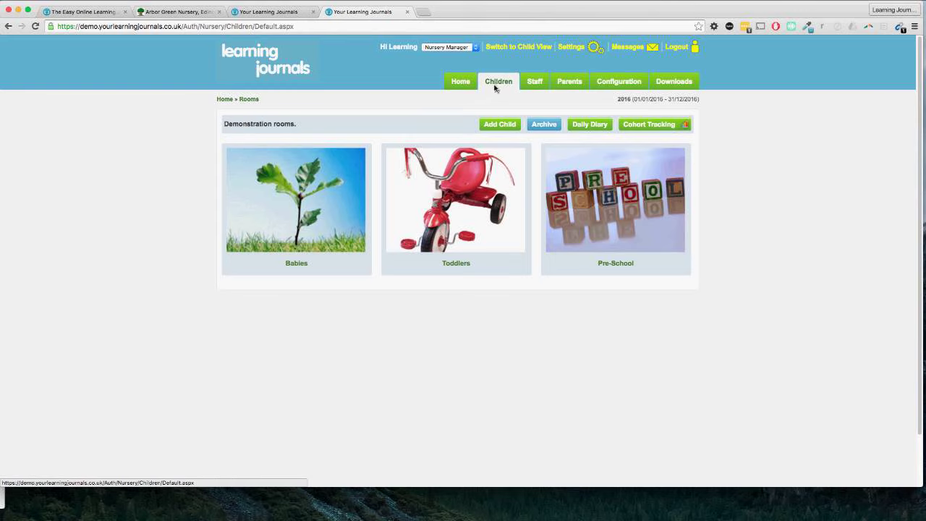
pyautogui.click(649, 125)
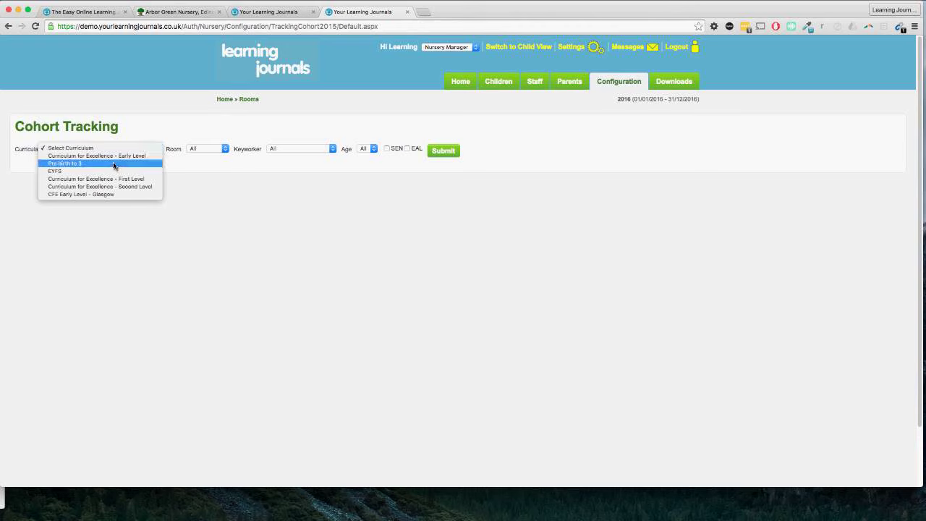
# Show the cohort tracking grid for Curriculum for Excellence - Early Level and look over its outcome columns.
pyautogui.click(111, 157)
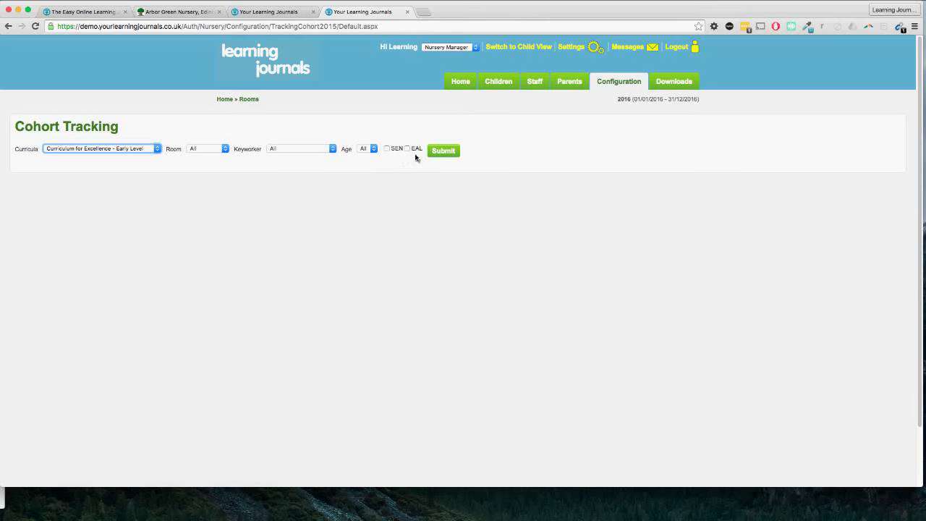
pyautogui.click(444, 151)
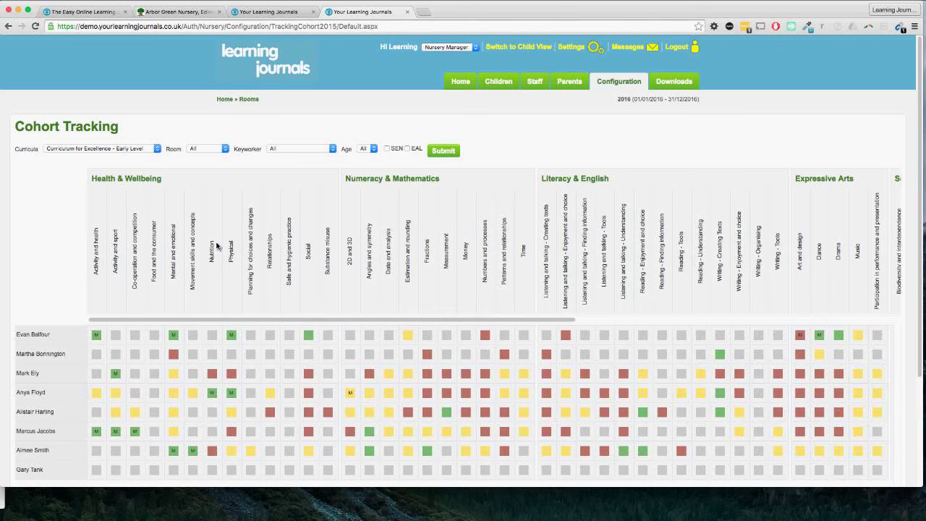
pyautogui.scroll(-1, 217, 246)
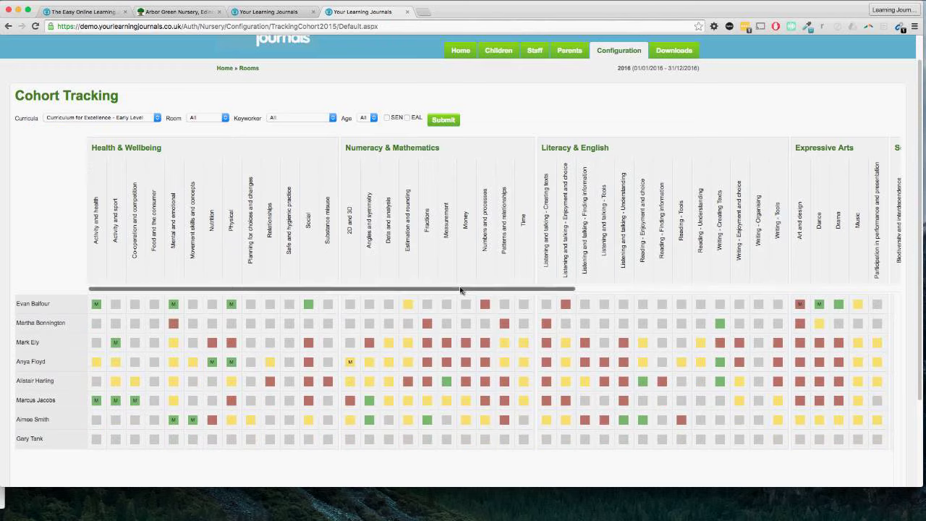
pyautogui.moveTo(461, 290)
pyautogui.mouseDown()
pyautogui.moveTo(660, 275)
pyautogui.moveTo(782, 279)
pyautogui.moveTo(395, 295)
pyautogui.mouseUp()
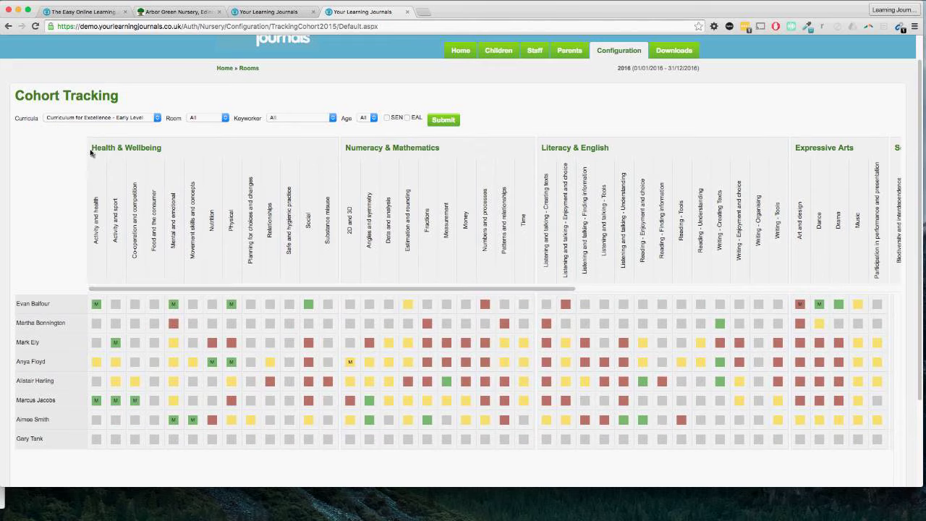
# Switch the cohort tracking to the EYFS curriculum and look at the PSED: Making relationships age bands.
pyautogui.click(111, 120)
pyautogui.click(109, 133)
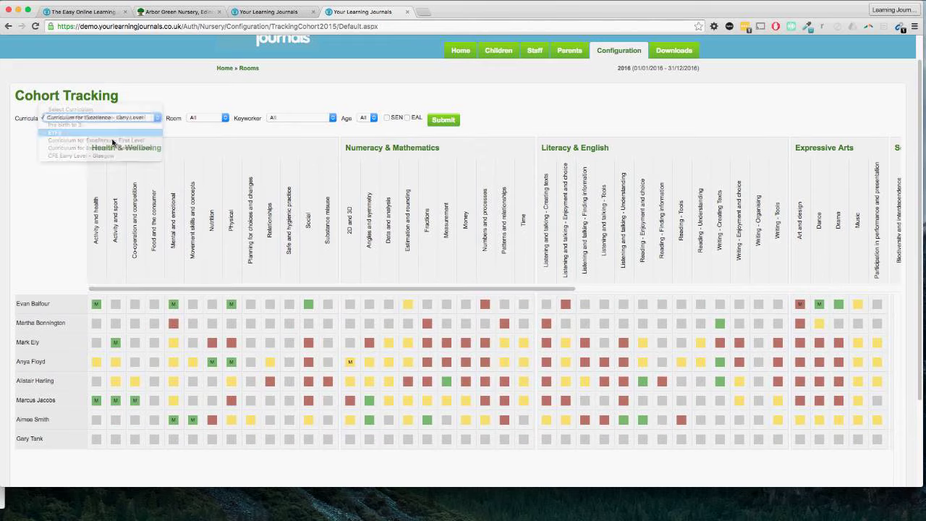
pyautogui.click(444, 120)
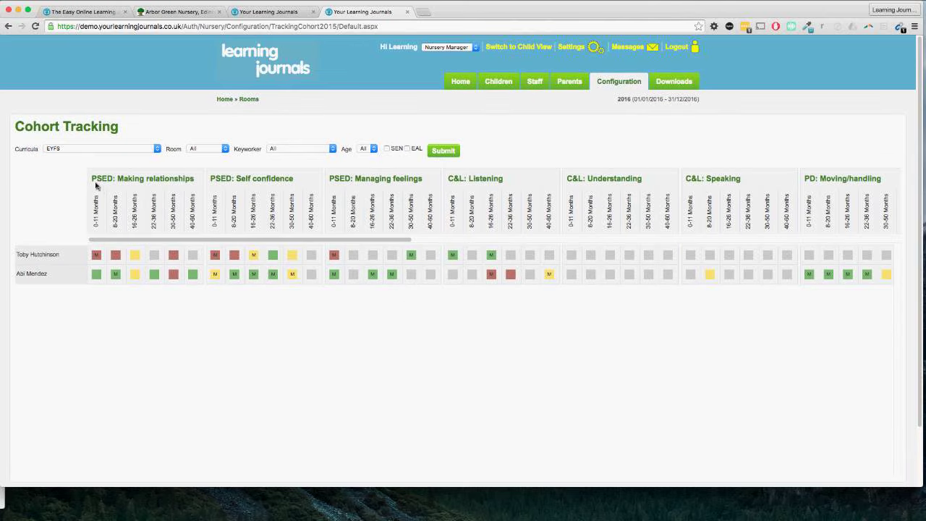
pyautogui.moveTo(93, 181); pyautogui.dragTo(205, 192)
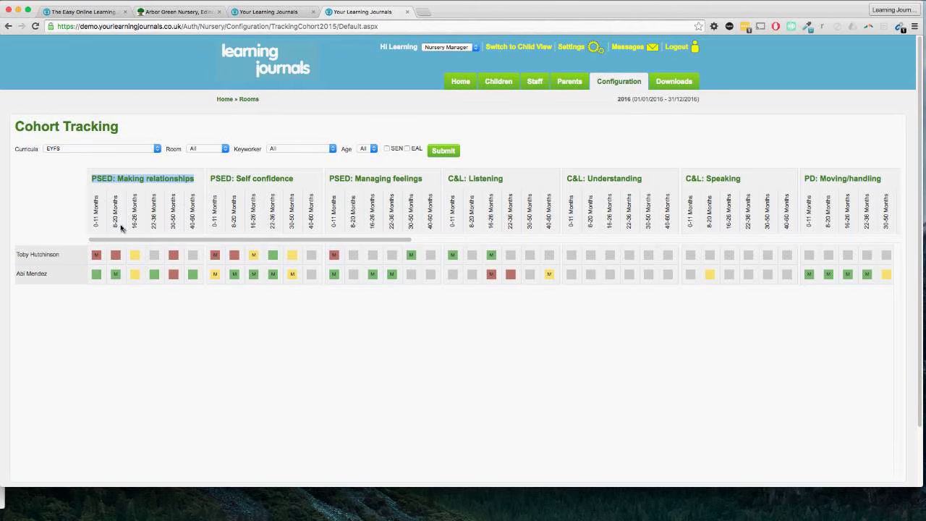
# Return the cohort tracking to Curriculum for Excellence - Early Level and display all children's ratings.
pyautogui.click(130, 148)
pyautogui.click(123, 135)
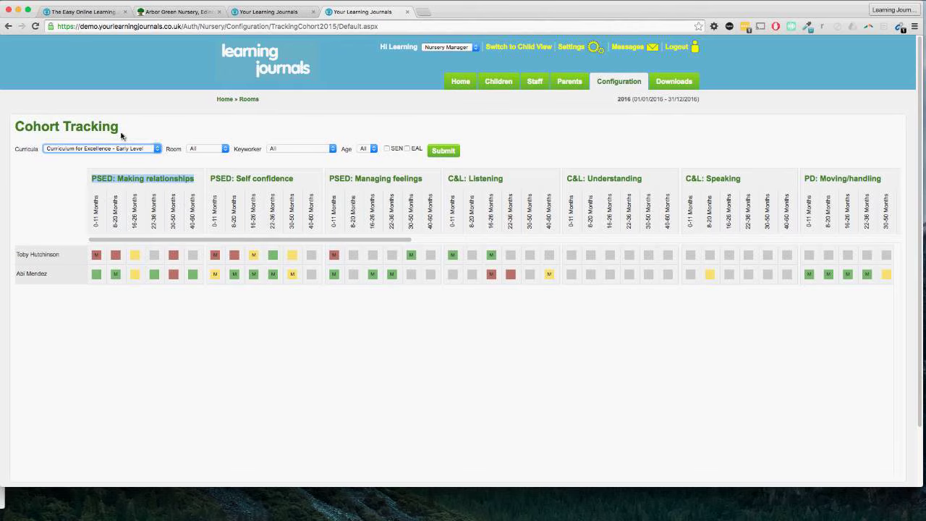
pyautogui.click(443, 150)
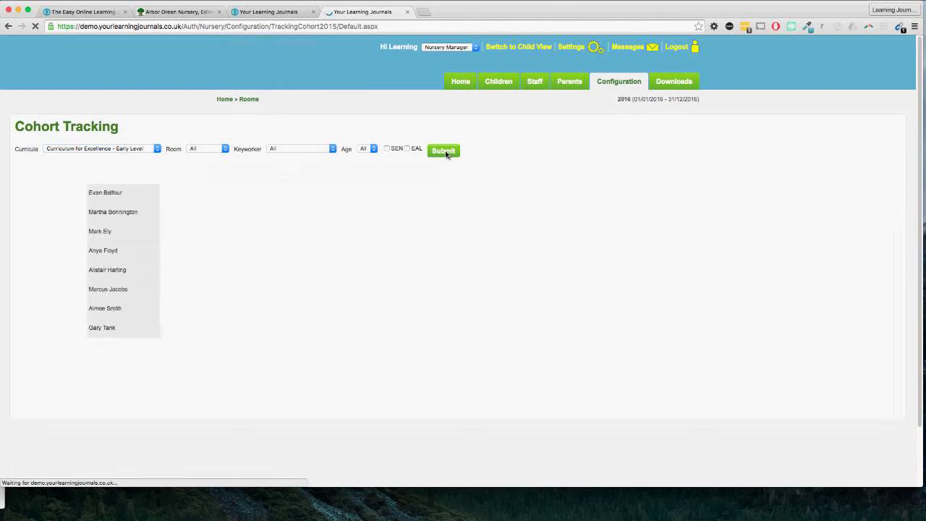
pyautogui.scroll(-3, 308, 271)
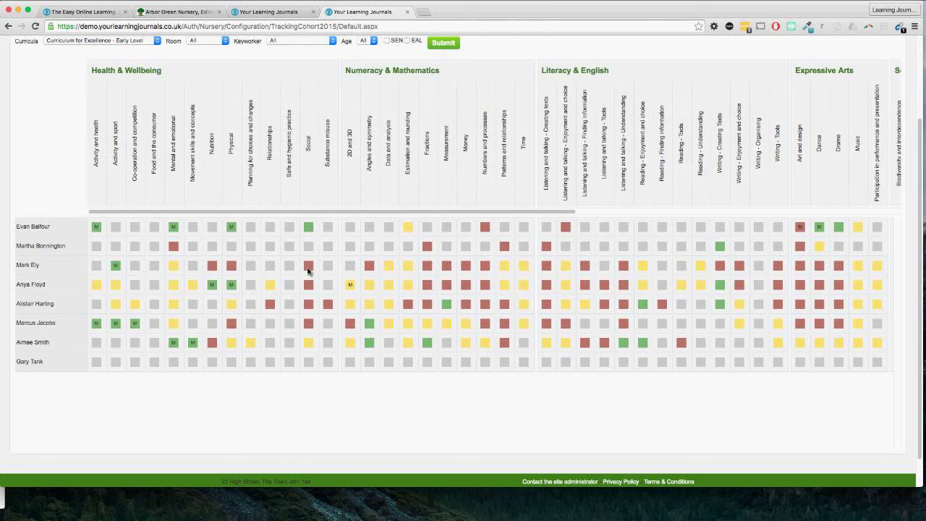
# Examine the cohort's ratings under Planning for choices and changes and Writing - Organising to find gaps in coverage.
pyautogui.scroll(-1, 308, 271)
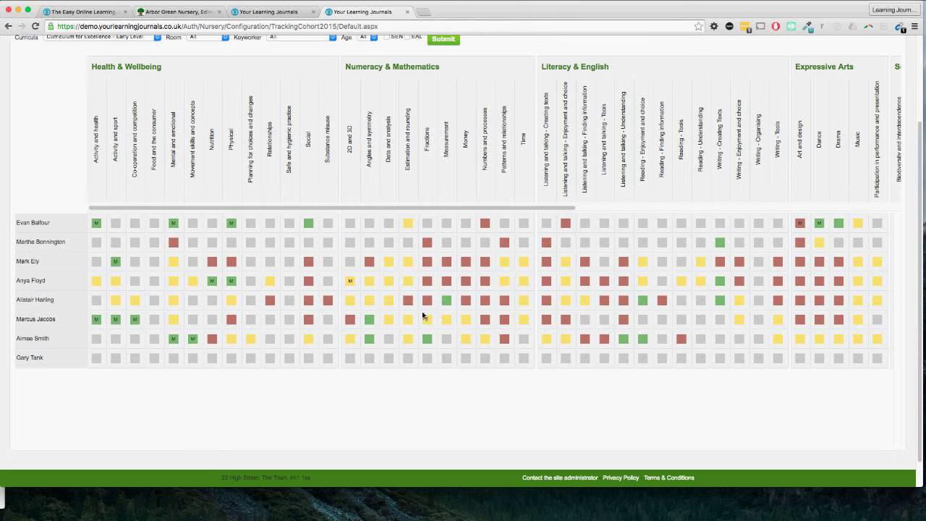
pyautogui.moveTo(397, 209)
pyautogui.mouseDown()
pyautogui.moveTo(709, 211)
pyautogui.moveTo(350, 204)
pyautogui.mouseUp()
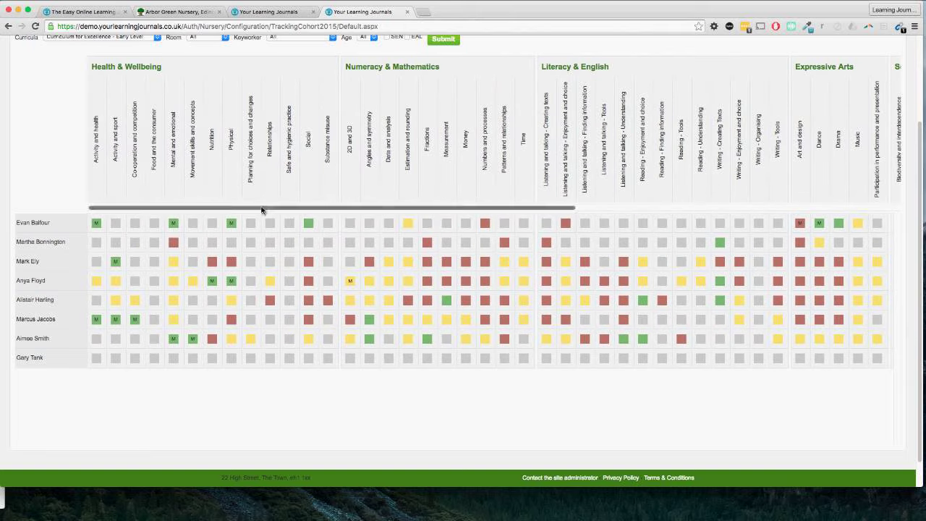
pyautogui.moveTo(249, 185)
pyautogui.mouseDown()
pyautogui.moveTo(252, 159)
pyautogui.moveTo(249, 185)
pyautogui.mouseUp()
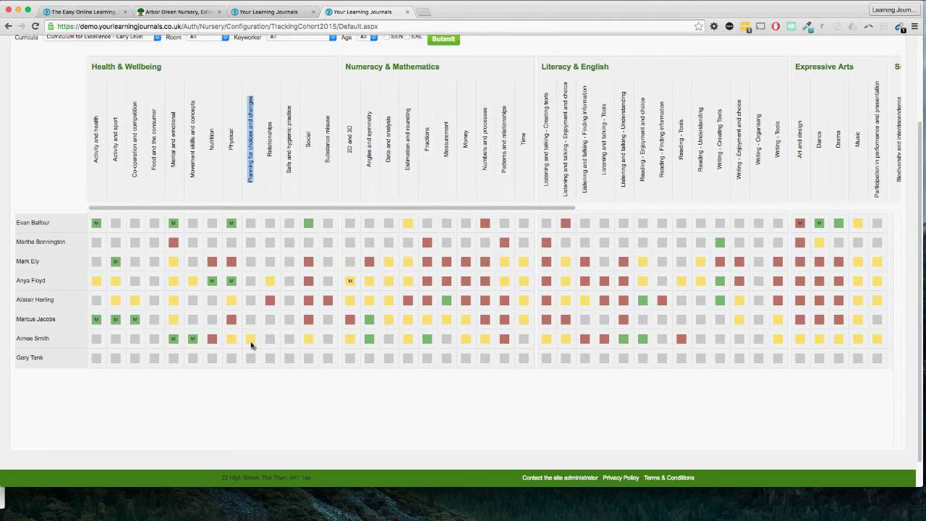
pyautogui.moveTo(760, 173); pyautogui.dragTo(758, 119)
pyautogui.click(757, 172)
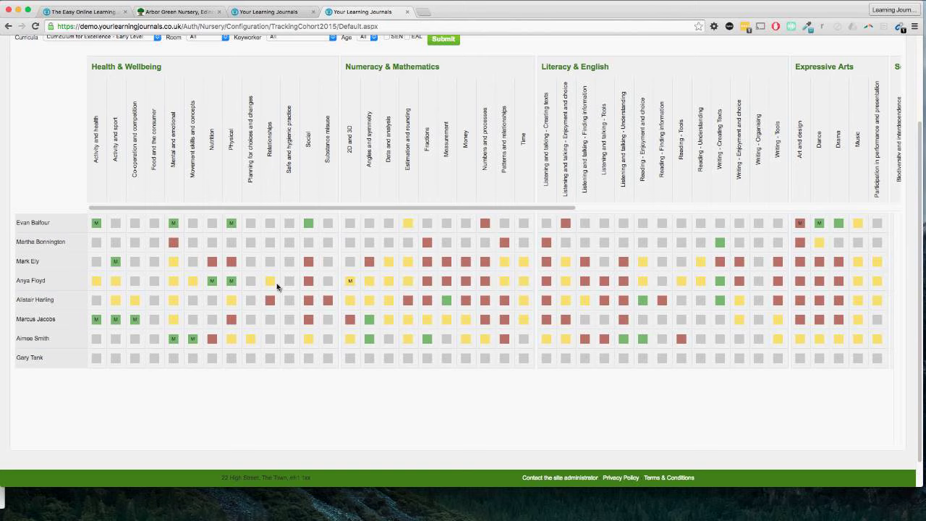
# Override the third child's Relationships rating to Green and reset it to the automatic Unassessed rating.
pyautogui.click(270, 261)
pyautogui.click(487, 253)
pyautogui.click(270, 261)
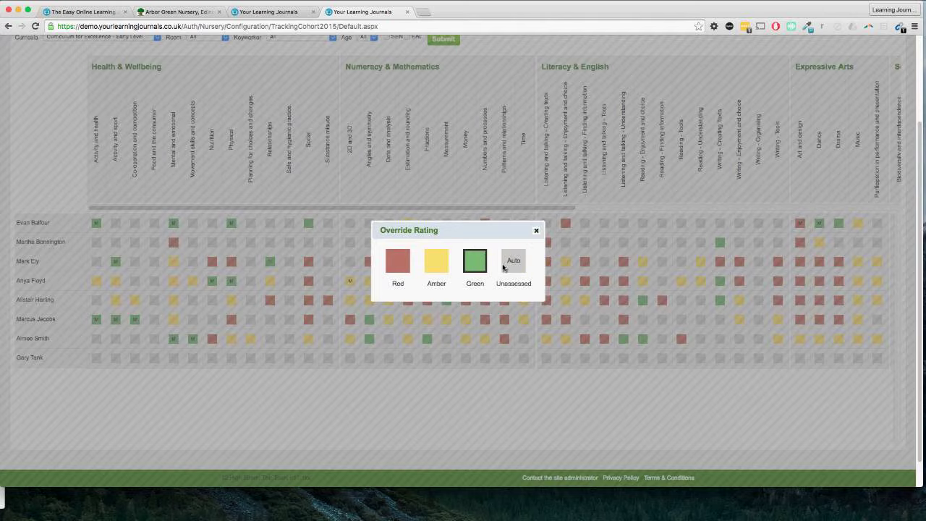
pyautogui.click(516, 256)
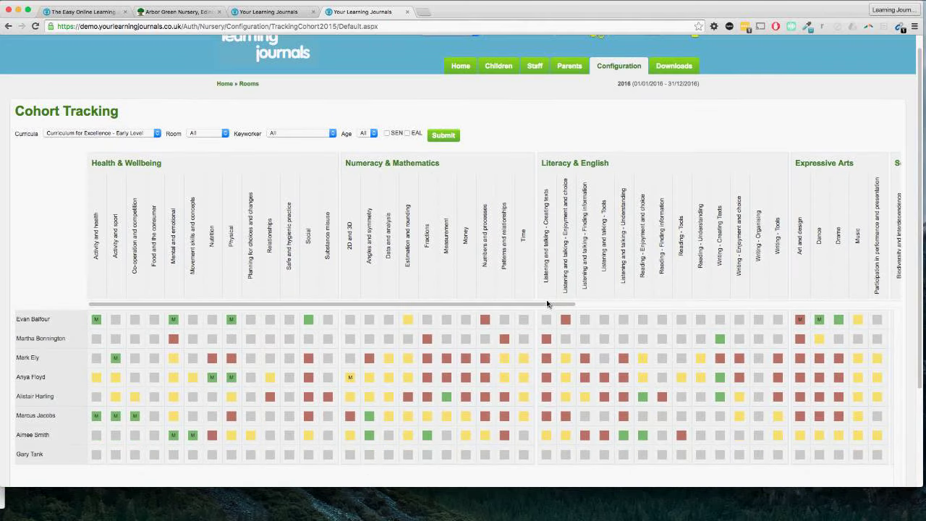
pyautogui.scroll(-1, 546, 299)
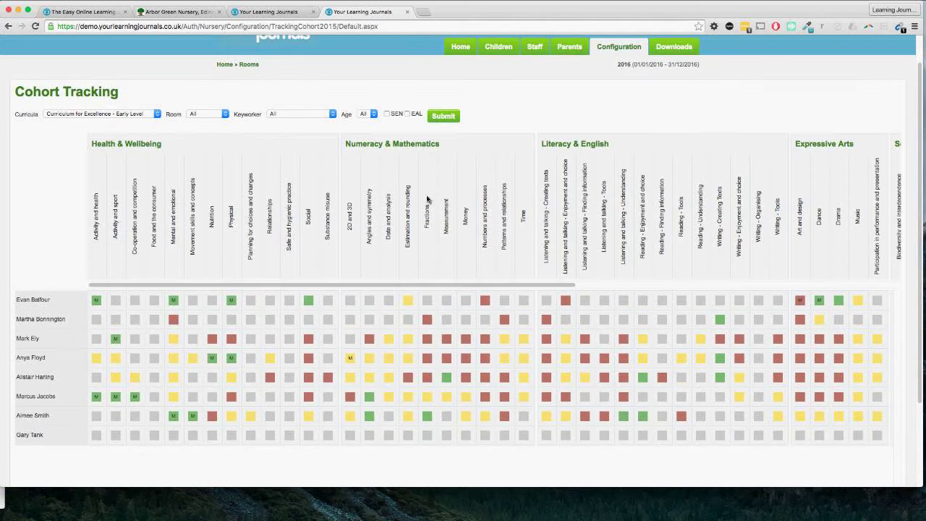
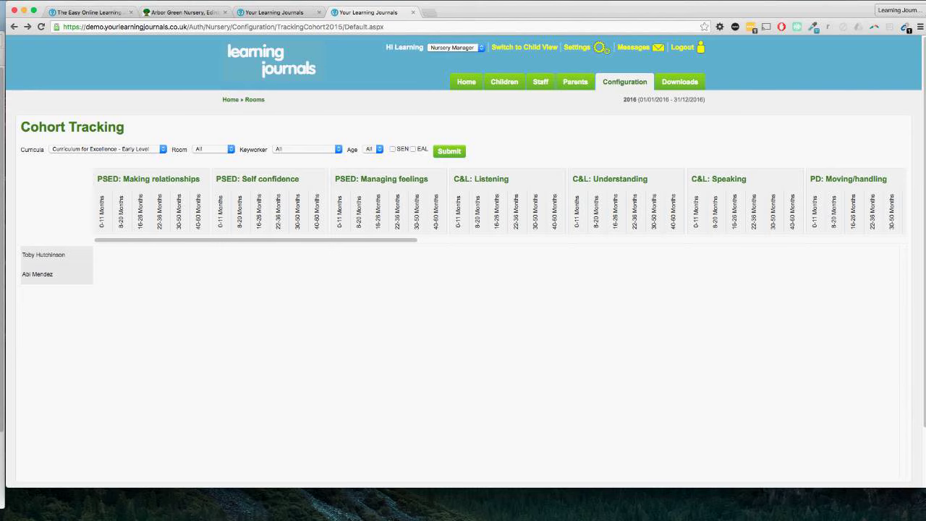
# Switch to the InVision tablet app prototype, merge it into the main browser window and pass its login screen.
pyautogui.press('super+grave')
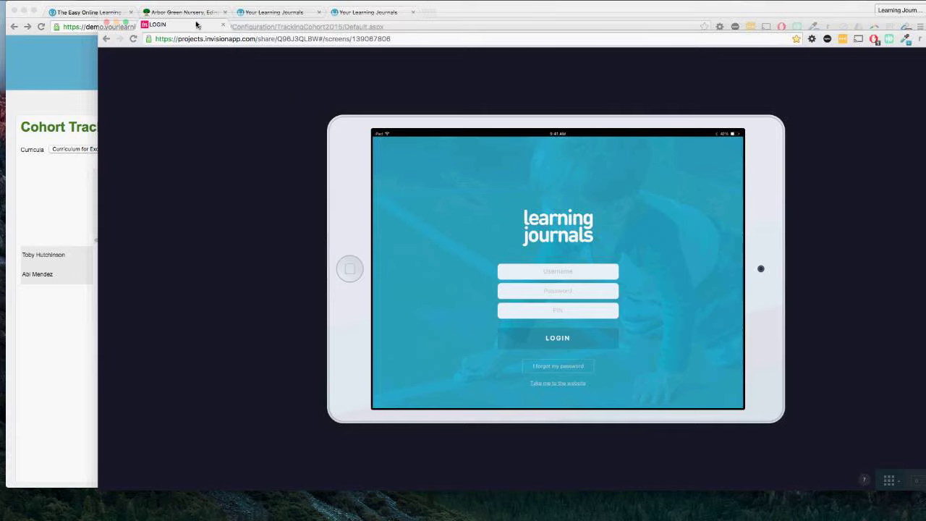
pyautogui.moveTo(196, 25); pyautogui.dragTo(203, 33)
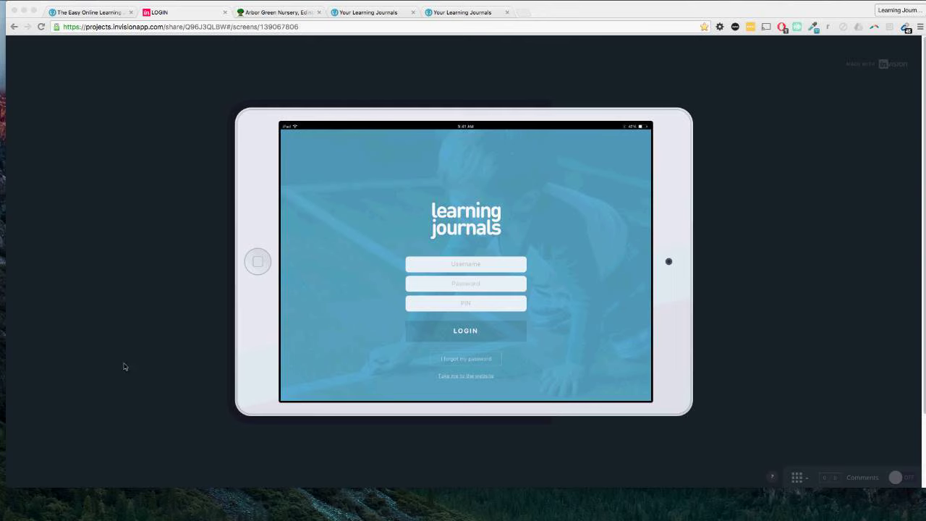
pyautogui.click(724, 256)
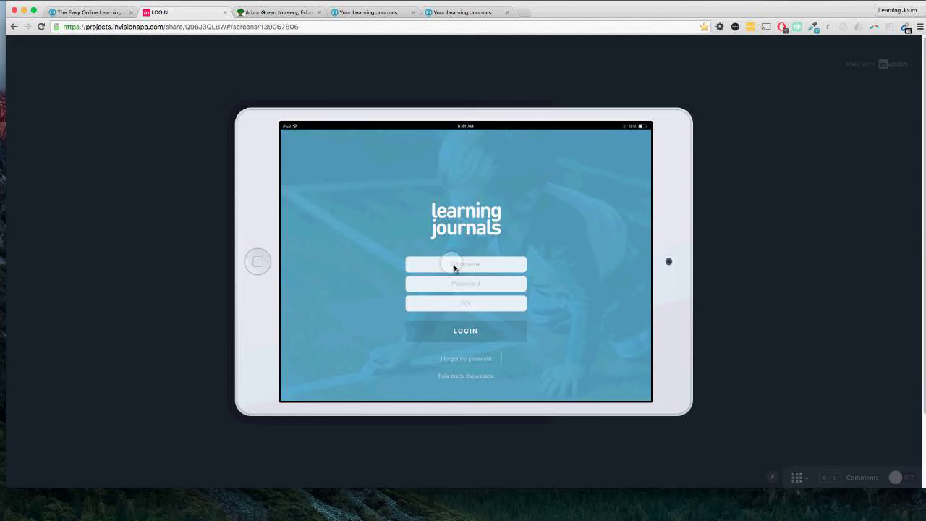
pyautogui.click(471, 279)
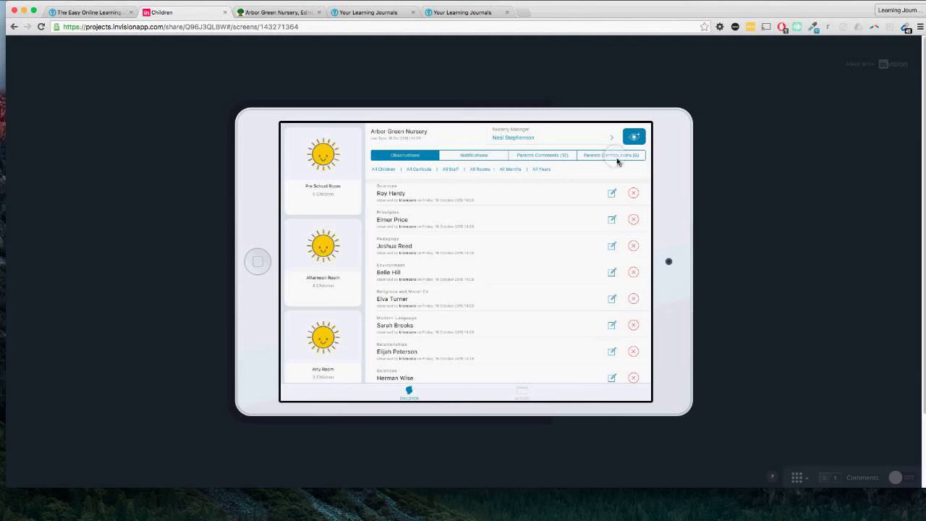
# Open the Pre School Room in the prototype and view a child's profile with its observations.
pyautogui.click(324, 174)
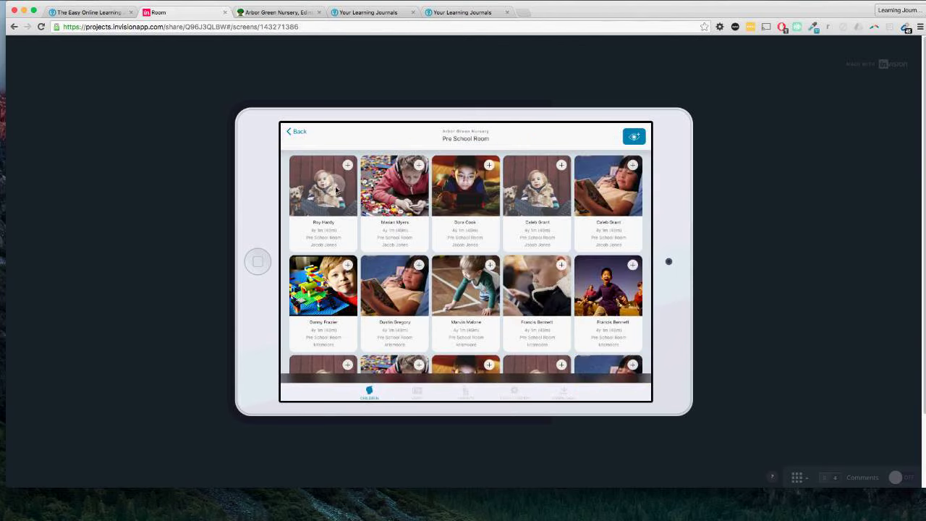
pyautogui.click(348, 297)
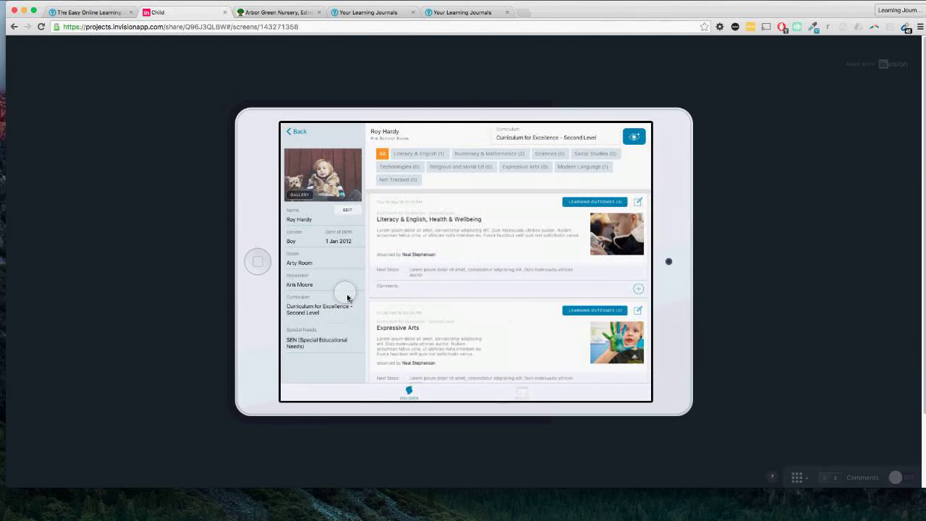
pyautogui.scroll(-1, 512, 235)
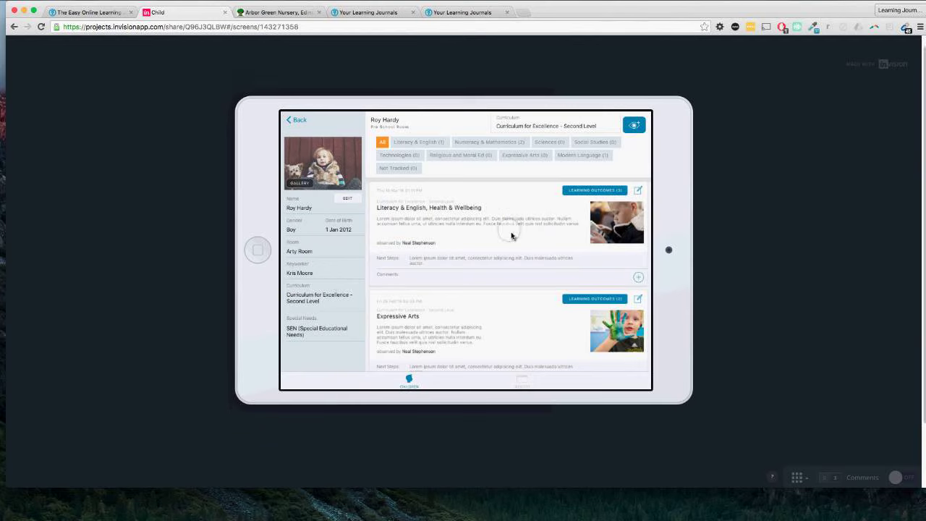
# Start a new observation for the child with outcome type Literacy & English, and preview the camera from its description page.
pyautogui.click(633, 125)
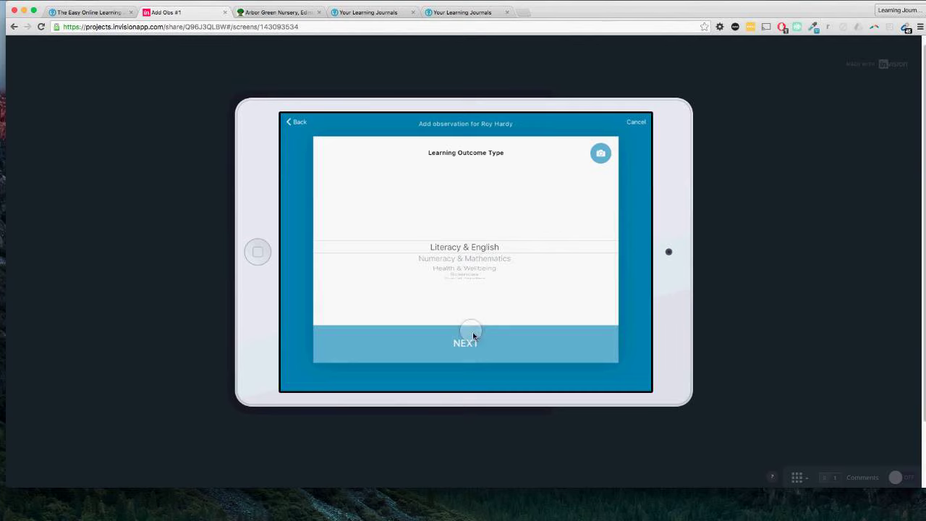
pyautogui.click(474, 335)
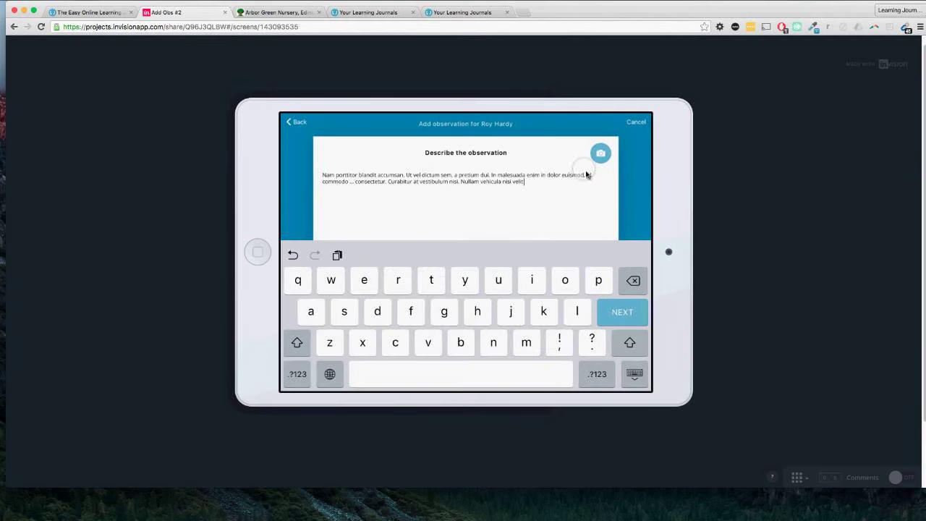
pyautogui.click(602, 156)
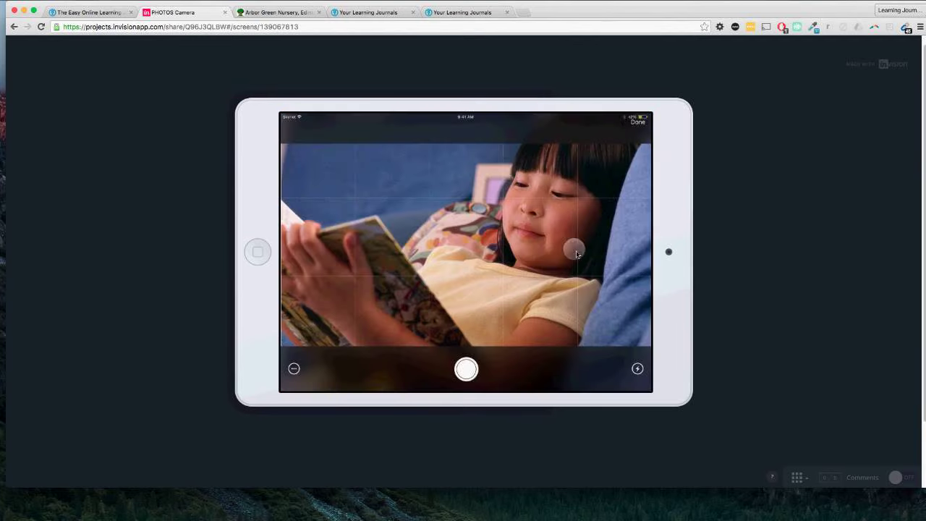
pyautogui.click(596, 191)
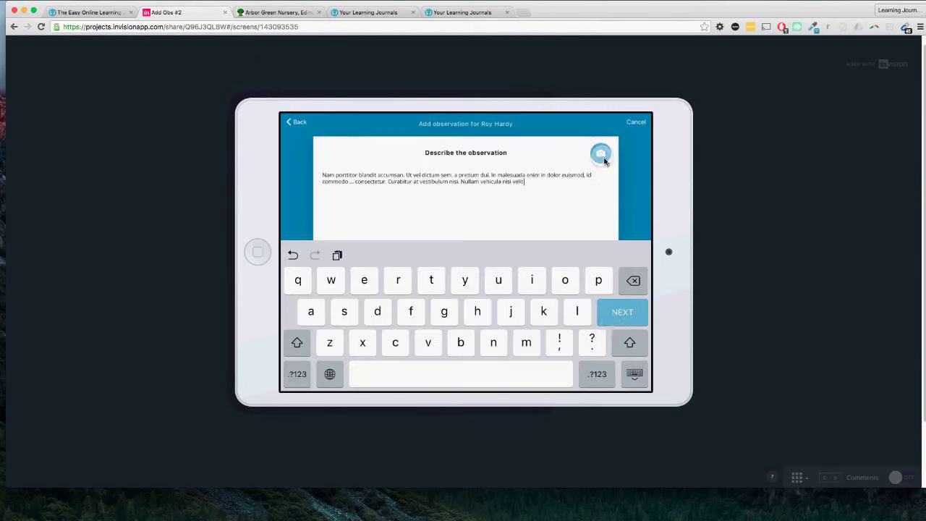
# Mark the observation's next step as tracked and continue to the learning outcomes selection.
pyautogui.click(619, 315)
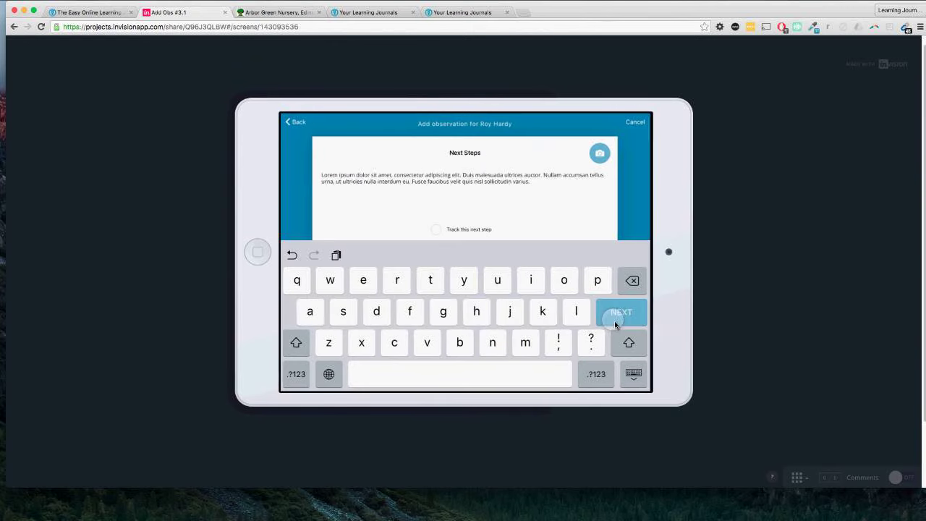
pyautogui.click(437, 230)
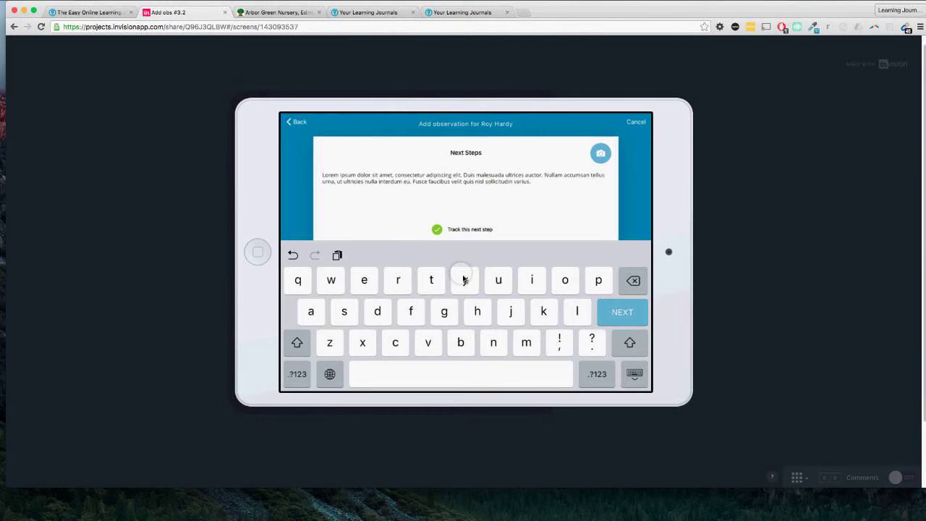
pyautogui.click(622, 313)
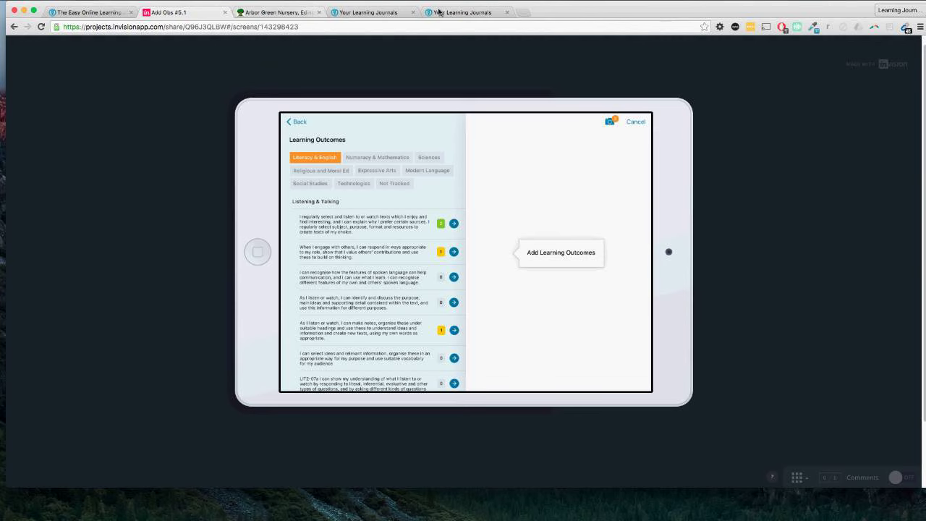
# Switch back to the Learning Journals site and display Cohort Tracking for Curriculum for Excellence - Early Level.
pyautogui.click(387, 15)
pyautogui.click(508, 85)
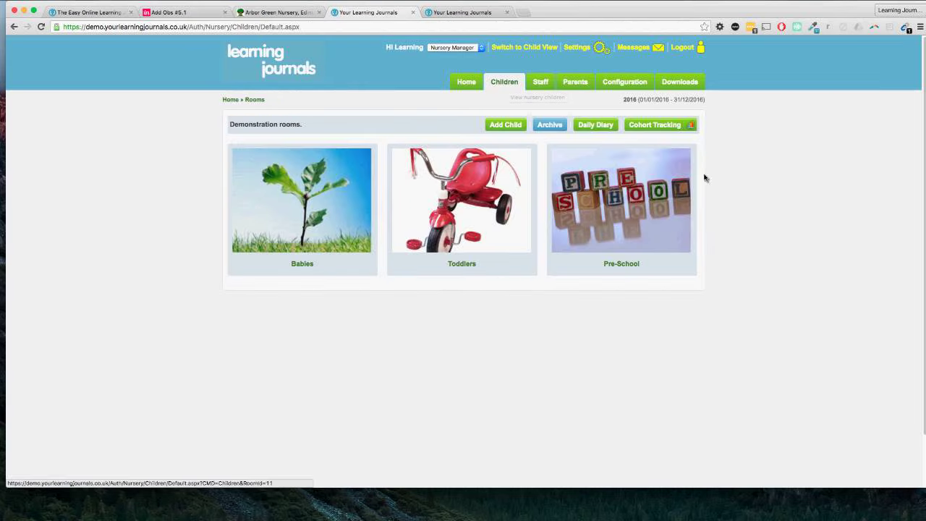
pyautogui.click(664, 129)
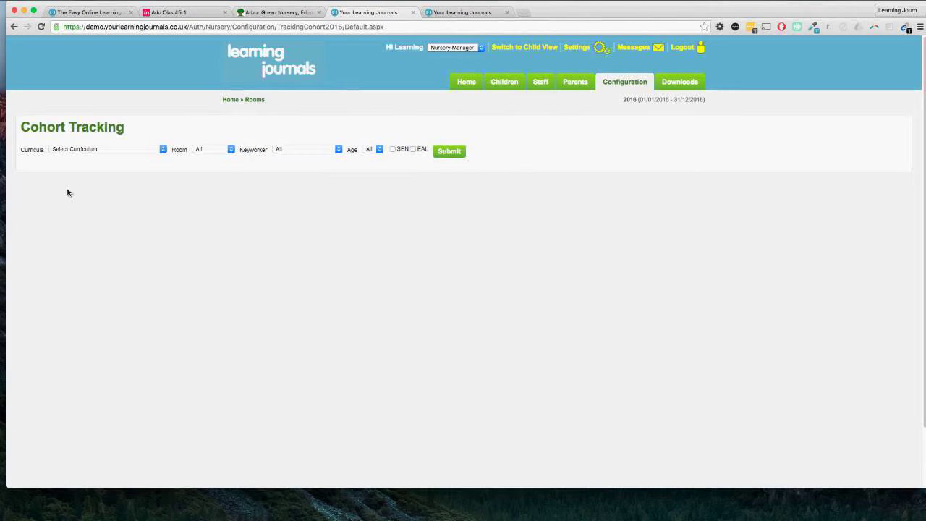
pyautogui.click(102, 150)
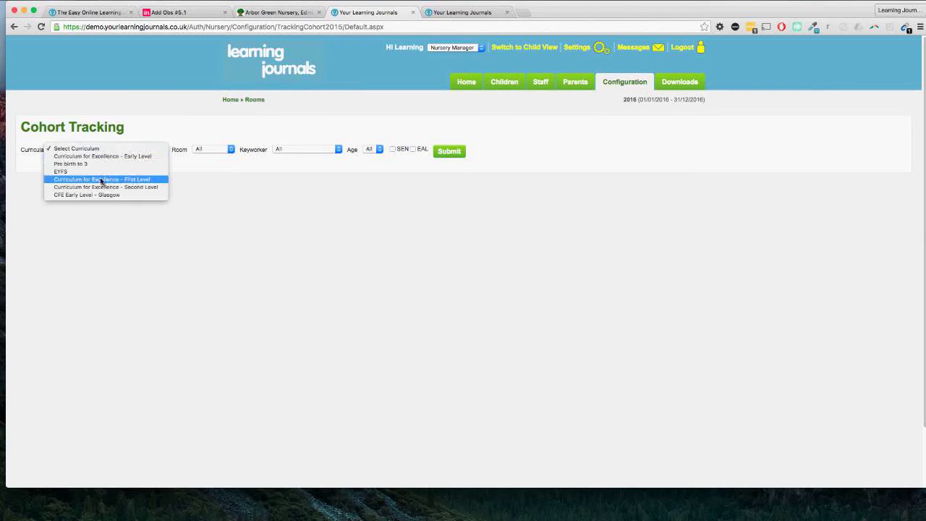
pyautogui.click(99, 156)
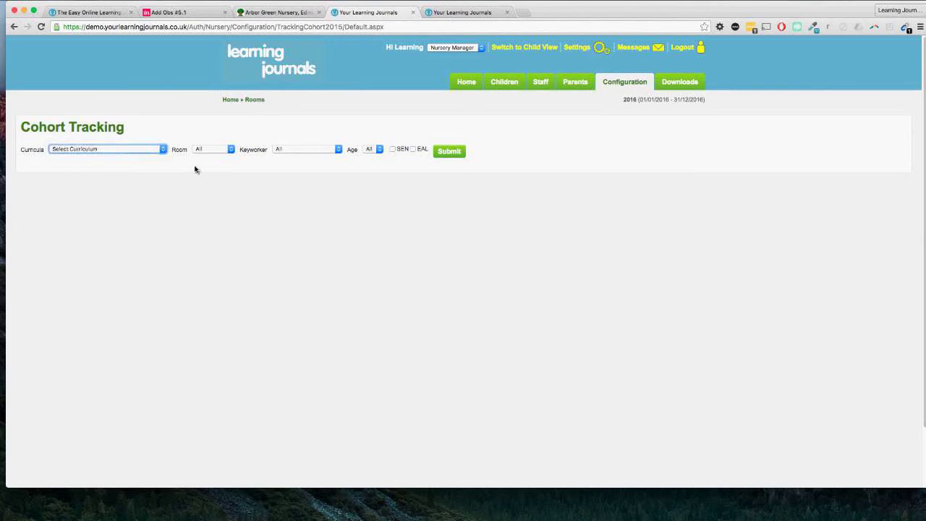
pyautogui.click(449, 151)
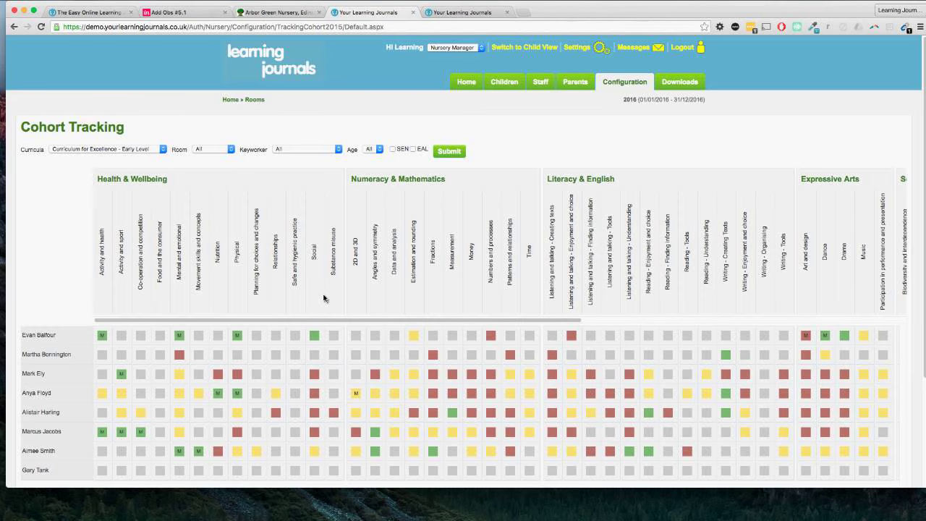
pyautogui.scroll(-5, 323, 298)
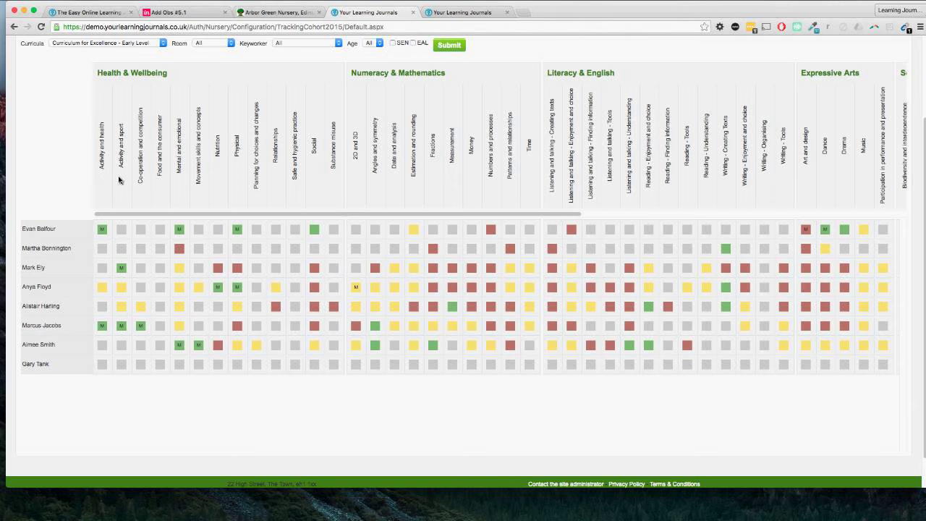
# Override the fifth child's Activity and sport rating to Red and reopen that rating's override options.
pyautogui.click(123, 311)
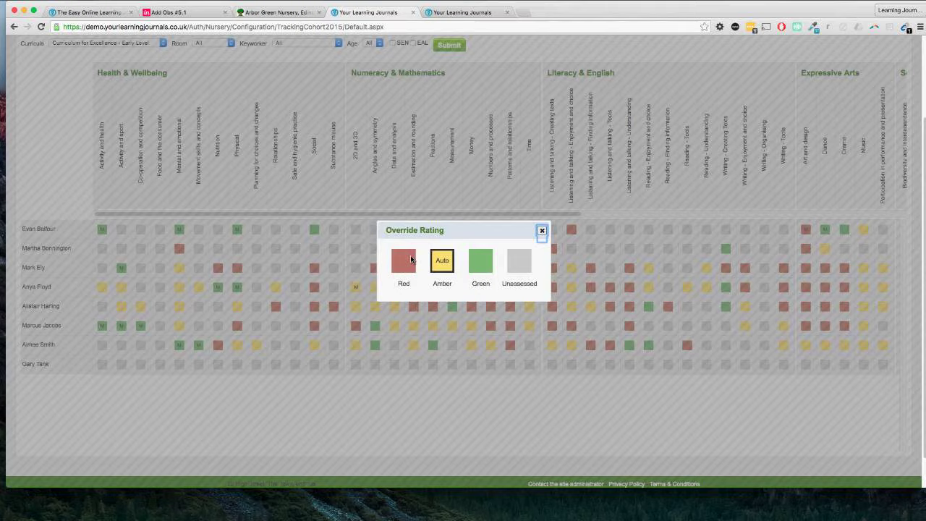
pyautogui.click(407, 259)
pyautogui.click(122, 306)
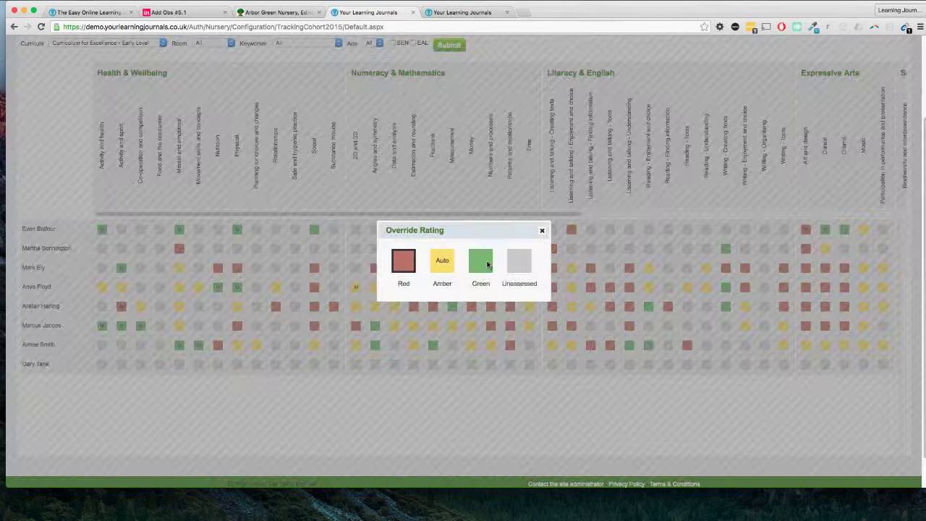